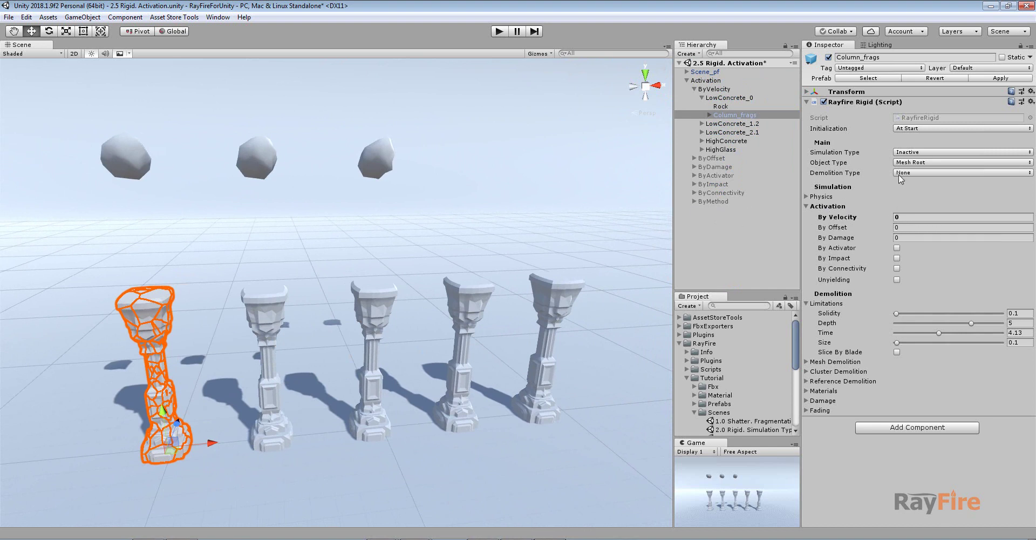
Step: Check the Inactive simulation type of the first column's Column_frags and focus the view on the column
{"action": "left_click", "coordinate": [910, 154]}
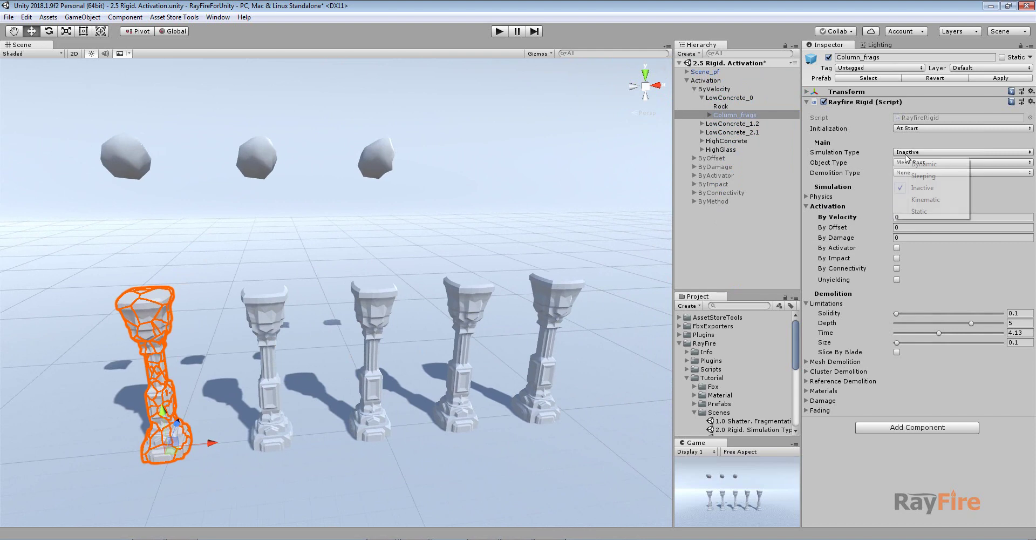
{"action": "left_click", "coordinate": [920, 190]}
{"action": "left_click", "coordinate": [150, 301]}
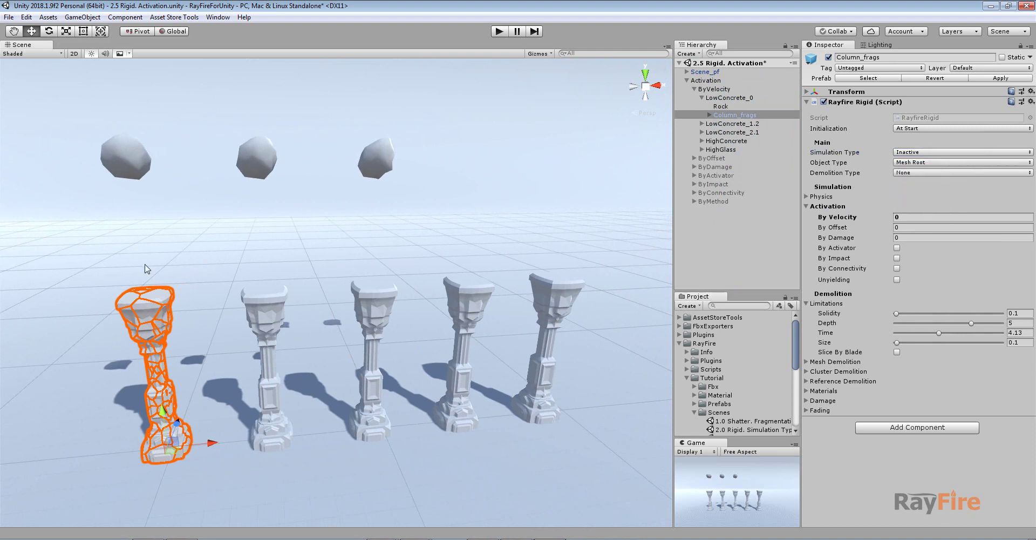
{"action": "key", "text": "f"}
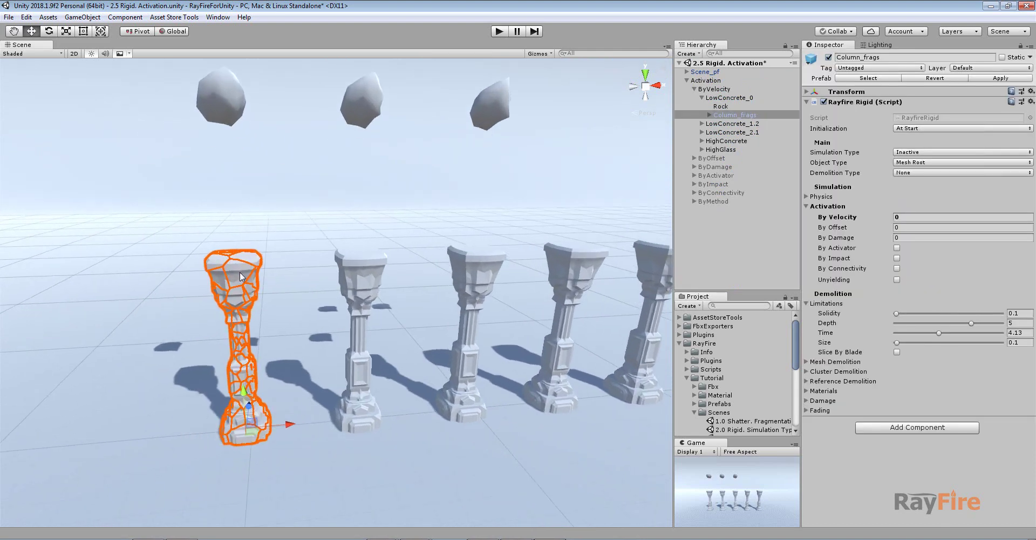
Step: Examine the fragments inside the first column's Column_frags and the column together with the rock above it
{"action": "left_click", "coordinate": [710, 115]}
{"action": "scroll", "coordinate": [785, 111], "scroll_direction": "down", "scroll_amount": 2}
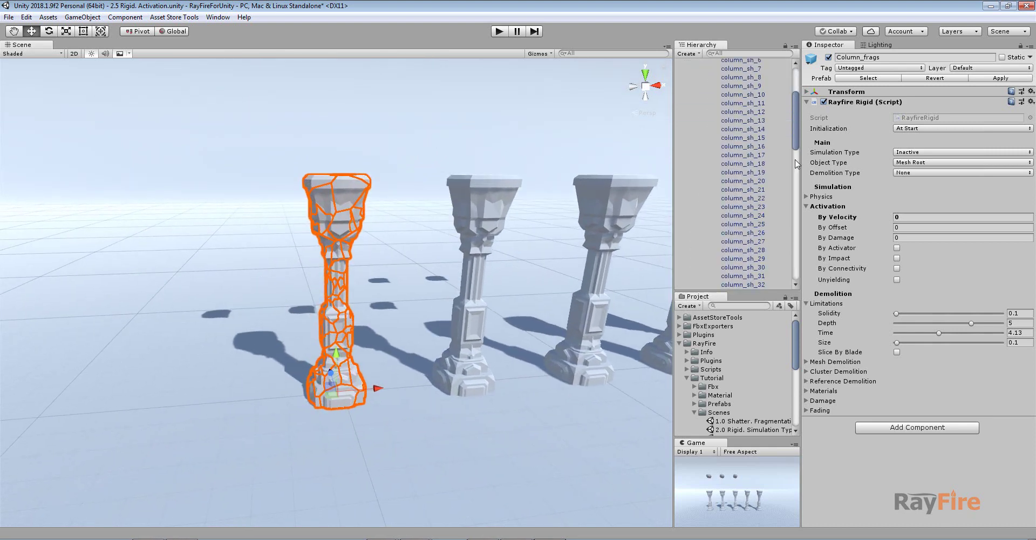
{"action": "left_click", "coordinate": [709, 95]}
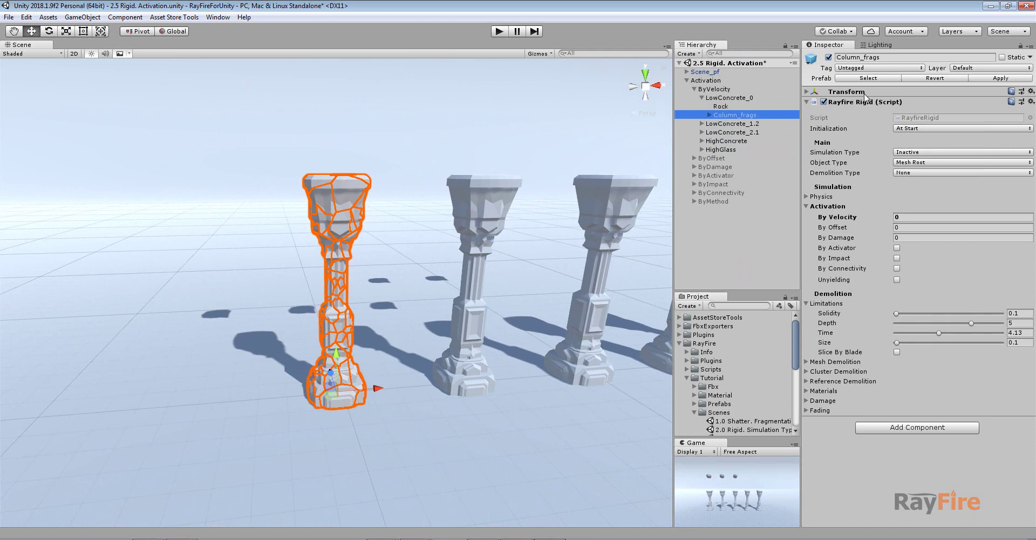
{"action": "left_click", "coordinate": [341, 206]}
{"action": "left_click", "coordinate": [326, 199]}
{"action": "left_click", "coordinate": [338, 186]}
{"action": "left_click", "coordinate": [336, 188]}
{"action": "scroll", "coordinate": [382, 202], "scroll_direction": "down", "scroll_amount": 4}
{"action": "middle_click_drag", "start_coordinate": [382, 208], "coordinate": [303, 274]}
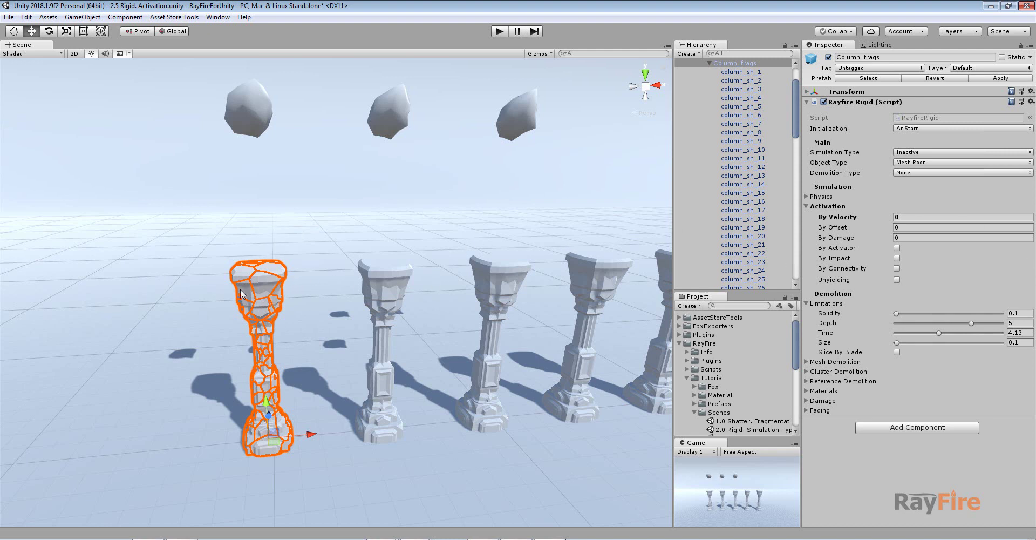
Step: Start the simulation and initialize the rock above the first column
{"action": "left_click", "coordinate": [502, 34]}
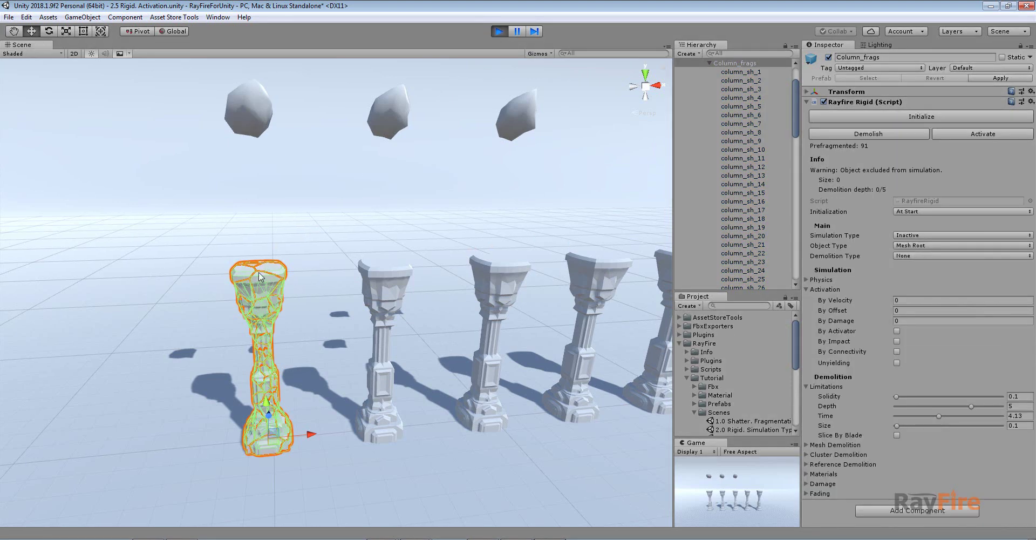
{"action": "left_click", "coordinate": [237, 116]}
{"action": "left_click", "coordinate": [903, 137]}
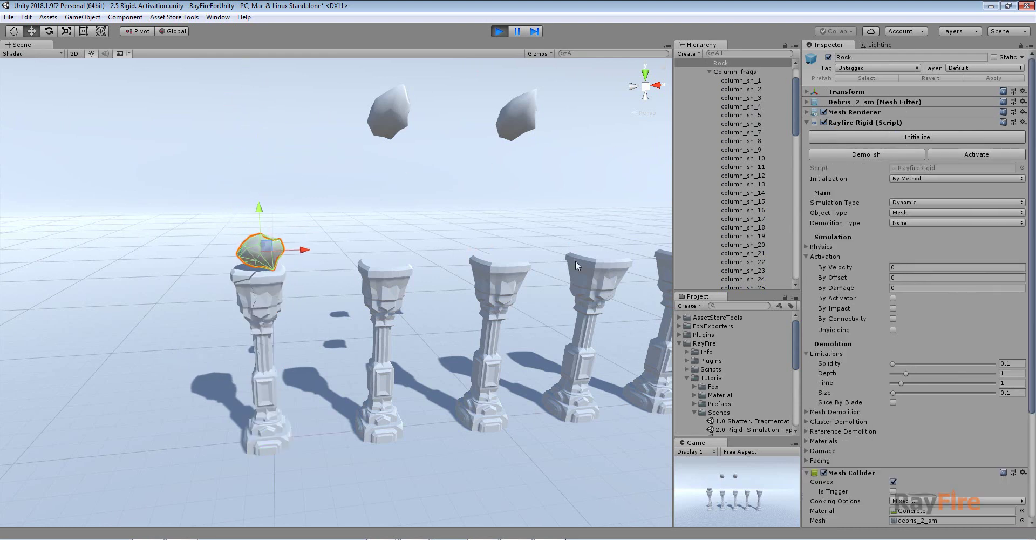
Step: Select the fragments at the top of the first column and move them vertically
{"action": "scroll", "coordinate": [254, 313], "scroll_direction": "up", "scroll_amount": 5}
{"action": "mouse_move", "coordinate": [215, 276]}
{"action": "left_mouse_down", "text": "alt"}
{"action": "mouse_move", "coordinate": [311, 272]}
{"action": "mouse_move", "coordinate": [234, 269]}
{"action": "left_mouse_up", "text": "alt"}
{"action": "middle_click_drag", "start_coordinate": [214, 271], "coordinate": [273, 422]}
{"action": "right_click_drag", "start_coordinate": [273, 422], "coordinate": [234, 264]}
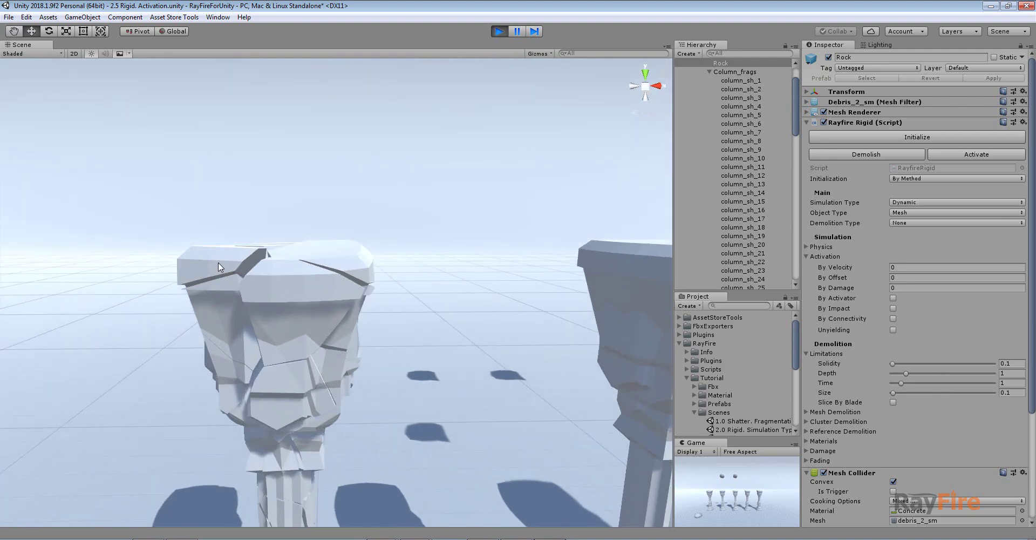
{"action": "scroll", "coordinate": [218, 263], "scroll_direction": "down", "scroll_amount": 2}
{"action": "left_click_drag", "start_coordinate": [202, 221], "coordinate": [374, 336]}
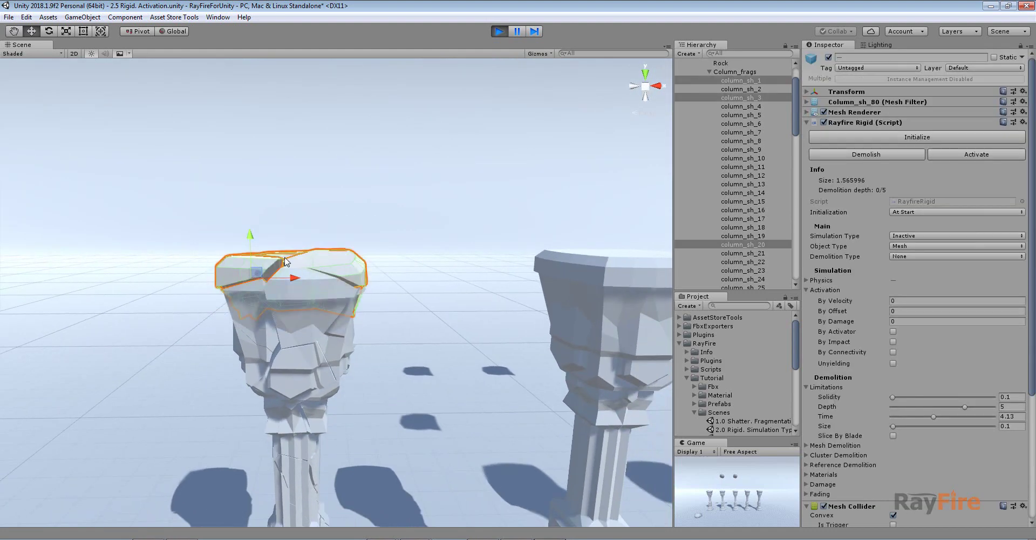
{"action": "left_click_drag", "start_coordinate": [251, 246], "coordinate": [250, 278]}
{"action": "middle_click_drag", "start_coordinate": [261, 296], "coordinate": [261, 234]}
Step: Select the upper fragments of the first column, move them sideways off the lower part, and clear the selection
{"action": "left_click_drag", "start_coordinate": [205, 167], "coordinate": [381, 327]}
{"action": "scroll", "coordinate": [382, 358], "scroll_direction": "down", "scroll_amount": 2}
{"action": "middle_click_drag", "start_coordinate": [383, 363], "coordinate": [378, 291]}
{"action": "scroll", "coordinate": [379, 227], "scroll_direction": "down", "scroll_amount": 1}
{"action": "left_click_drag", "start_coordinate": [286, 152], "coordinate": [405, 324]}
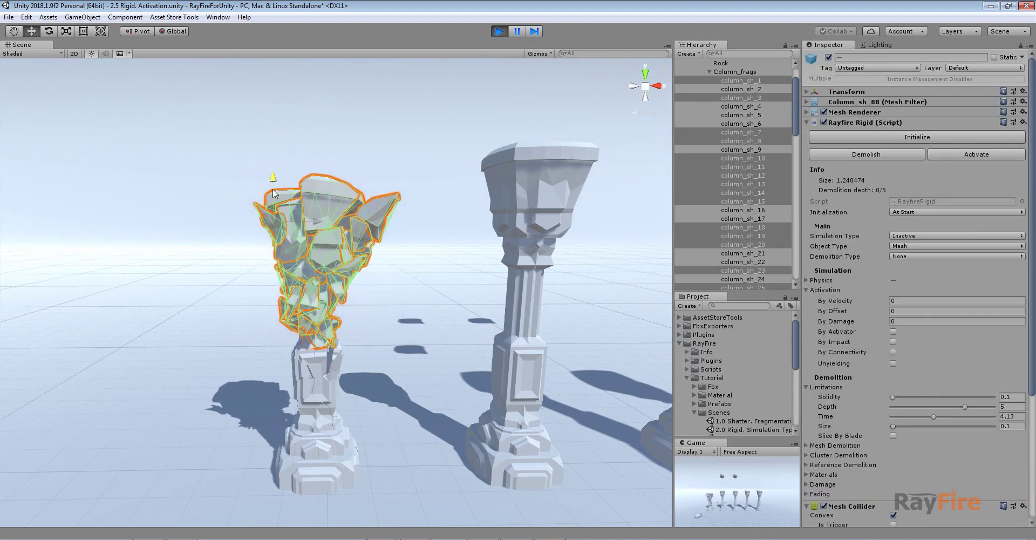
{"action": "left_click_drag", "start_coordinate": [197, 230], "coordinate": [339, 333]}
{"action": "left_click_drag", "start_coordinate": [329, 269], "coordinate": [239, 276]}
{"action": "left_click_drag", "start_coordinate": [374, 285], "coordinate": [299, 340], "text": "alt"}
{"action": "left_click", "coordinate": [301, 259]}
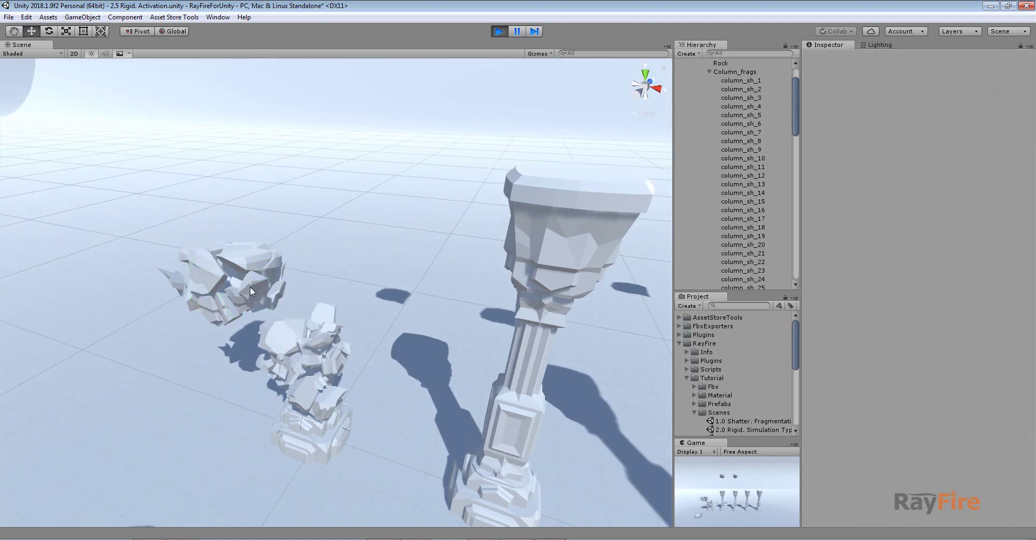
Step: Pick a fragment on the second column and collapse the fragment lists of the first two columns
{"action": "left_click_drag", "start_coordinate": [261, 285], "coordinate": [313, 270], "text": "alt"}
{"action": "scroll", "coordinate": [345, 263], "scroll_direction": "down", "scroll_amount": 3}
{"action": "middle_click_drag", "start_coordinate": [382, 257], "coordinate": [276, 301]}
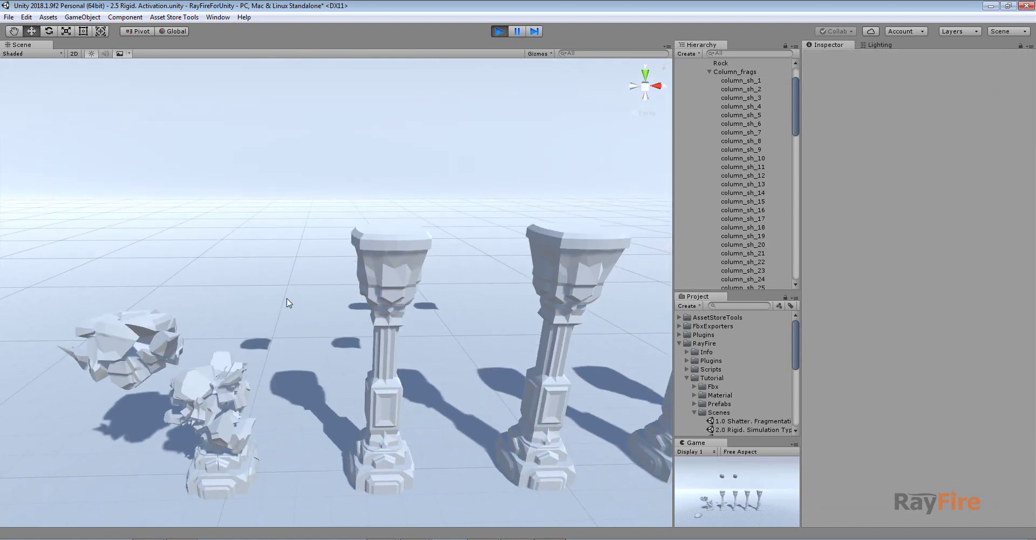
{"action": "scroll", "coordinate": [363, 243], "scroll_direction": "down", "scroll_amount": 6}
{"action": "left_click_drag", "start_coordinate": [363, 246], "coordinate": [344, 305], "text": "alt"}
{"action": "left_click", "coordinate": [344, 303]}
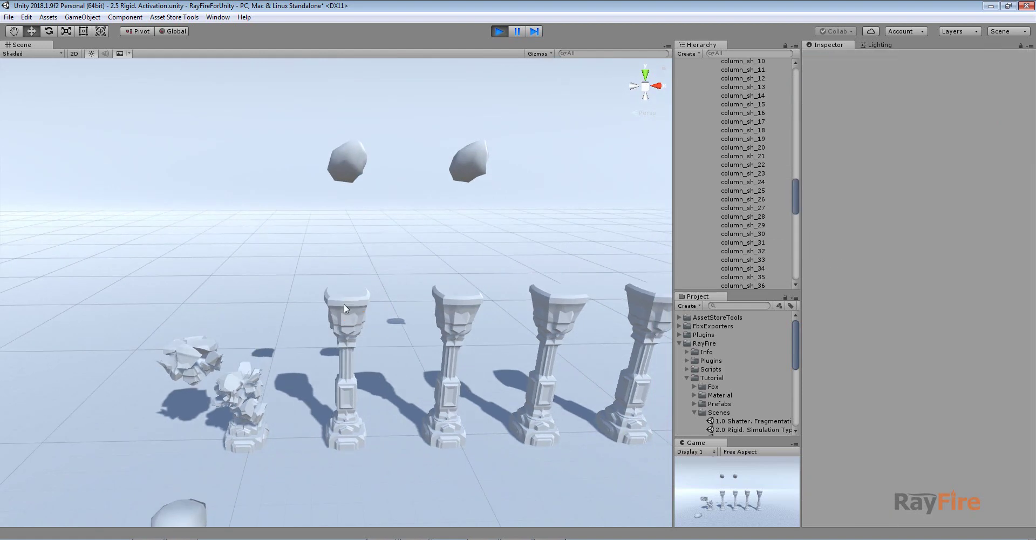
{"action": "scroll", "coordinate": [766, 154], "scroll_direction": "up", "scroll_amount": 10}
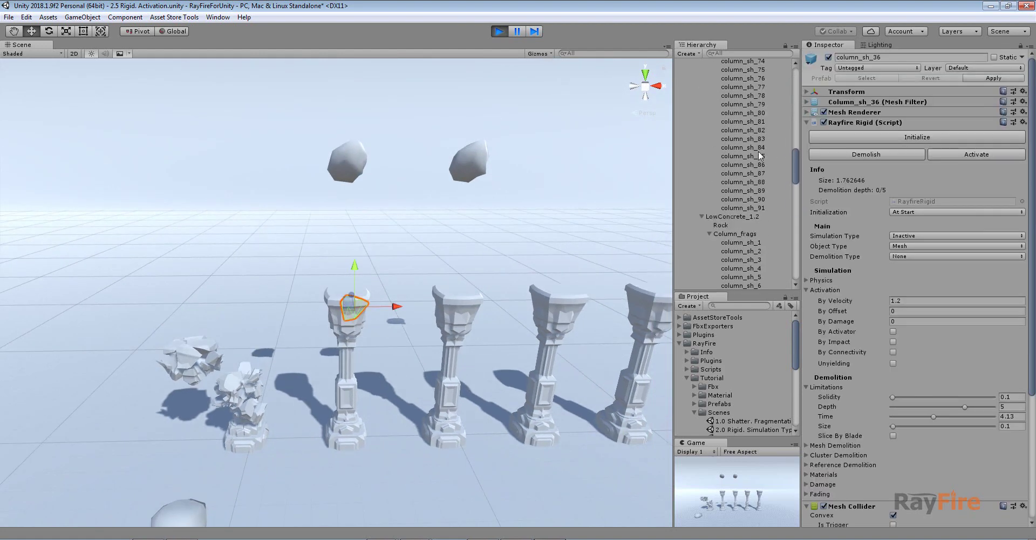
{"action": "left_click", "coordinate": [708, 233]}
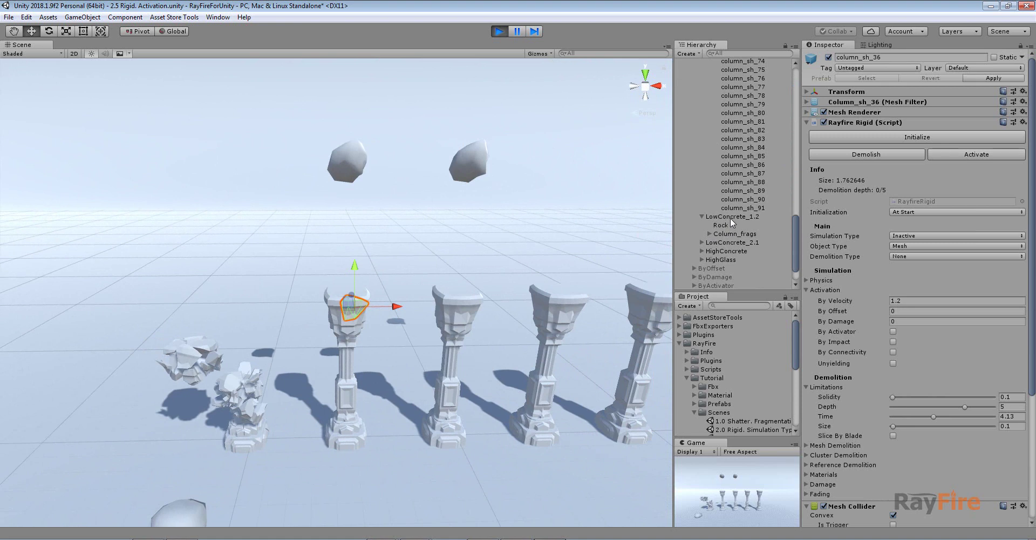
{"action": "left_click_drag", "start_coordinate": [796, 228], "coordinate": [812, 73]}
{"action": "left_click", "coordinate": [708, 114]}
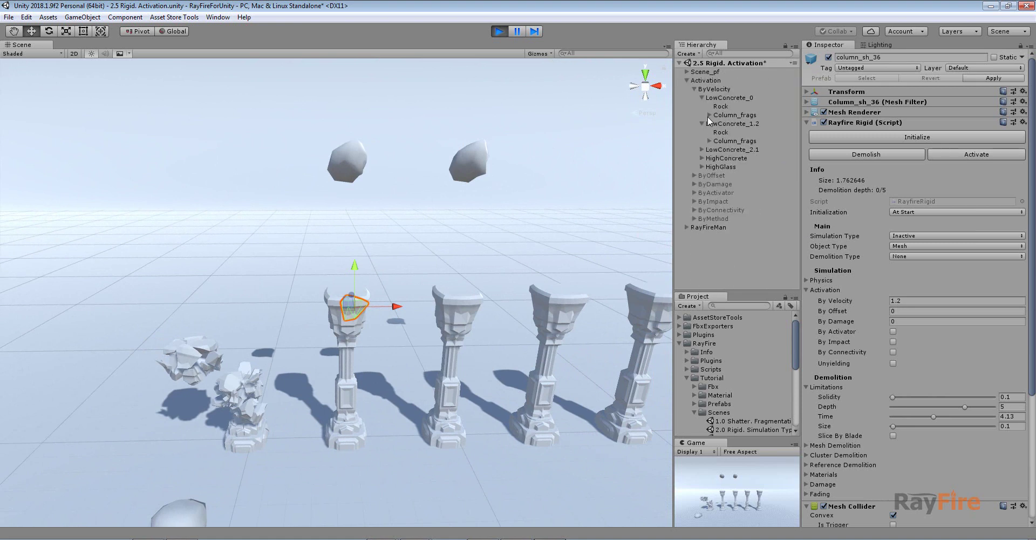
Step: Select Column_frags under LowConcrete_1.2 and check its By Velocity activation value
{"action": "left_click", "coordinate": [708, 88]}
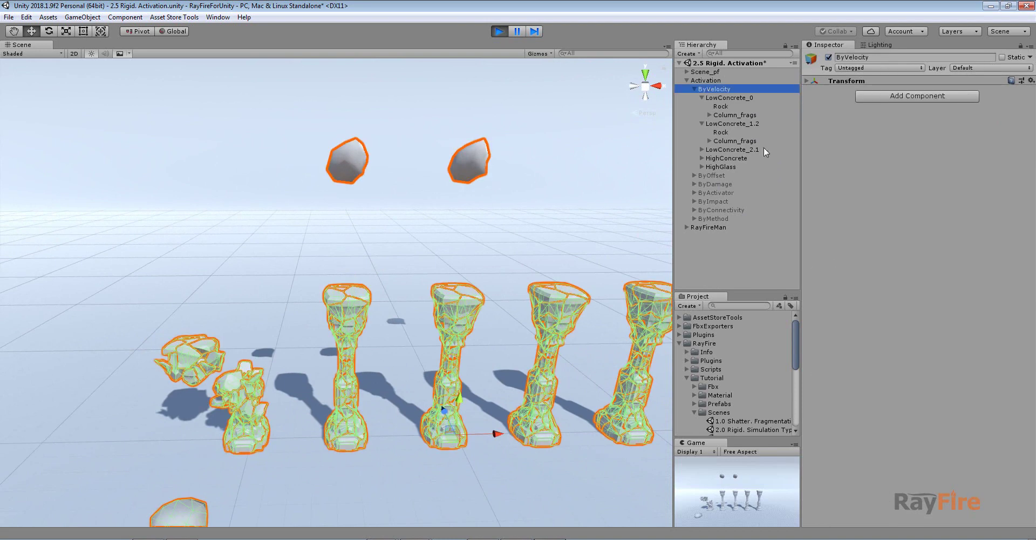
{"action": "left_click", "coordinate": [723, 125]}
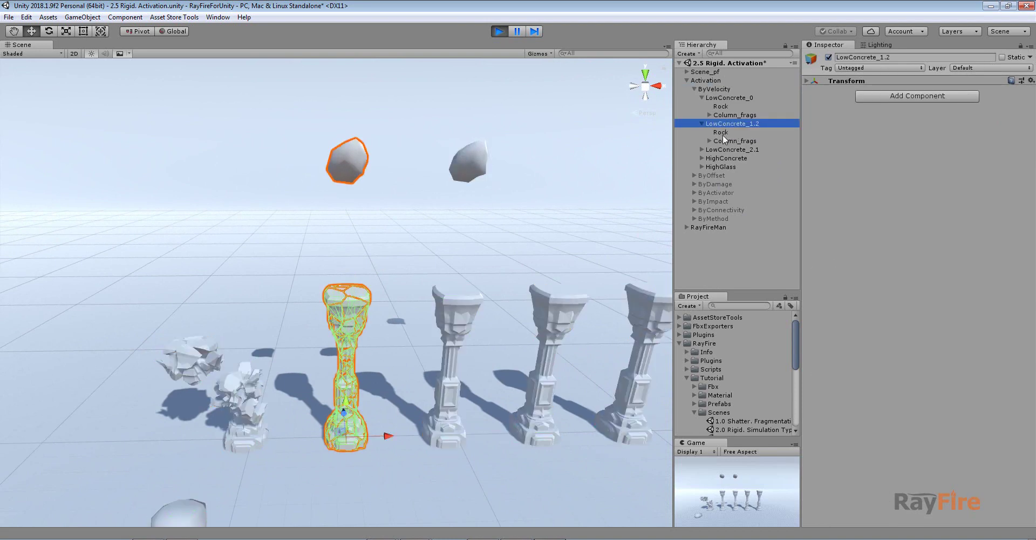
{"action": "left_click", "coordinate": [721, 140]}
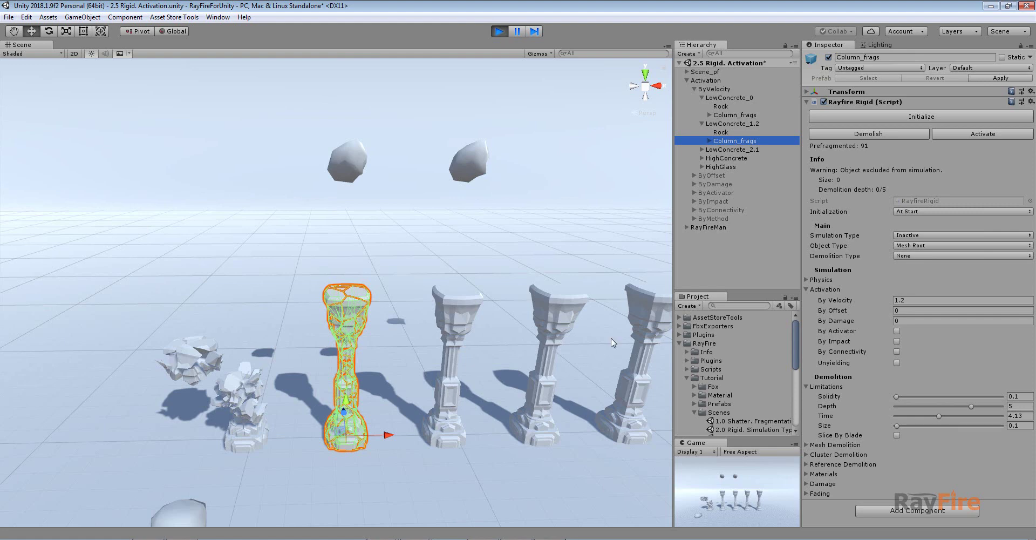
{"action": "scroll", "coordinate": [378, 326], "scroll_direction": "up", "scroll_amount": 5}
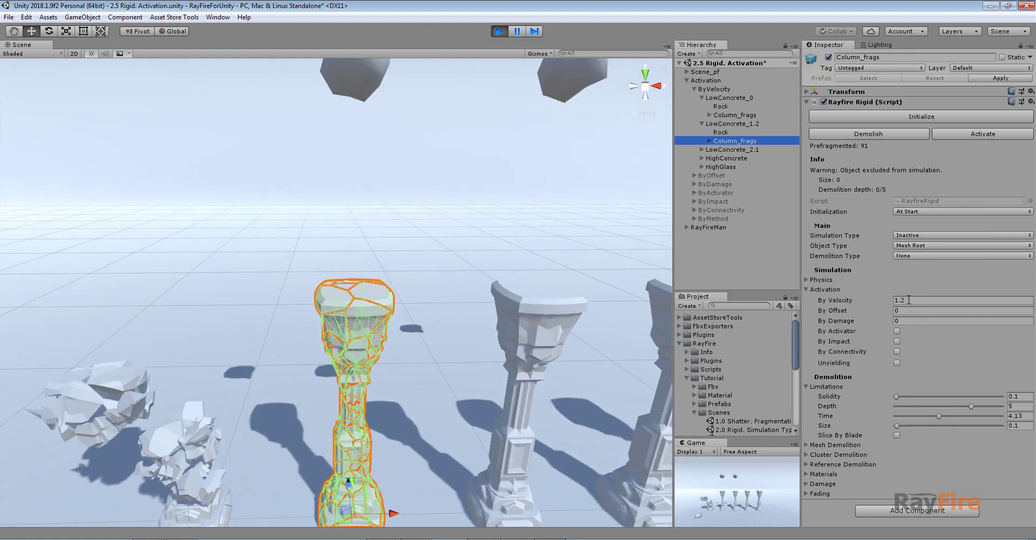
{"action": "scroll", "coordinate": [354, 339], "scroll_direction": "down", "scroll_amount": 3}
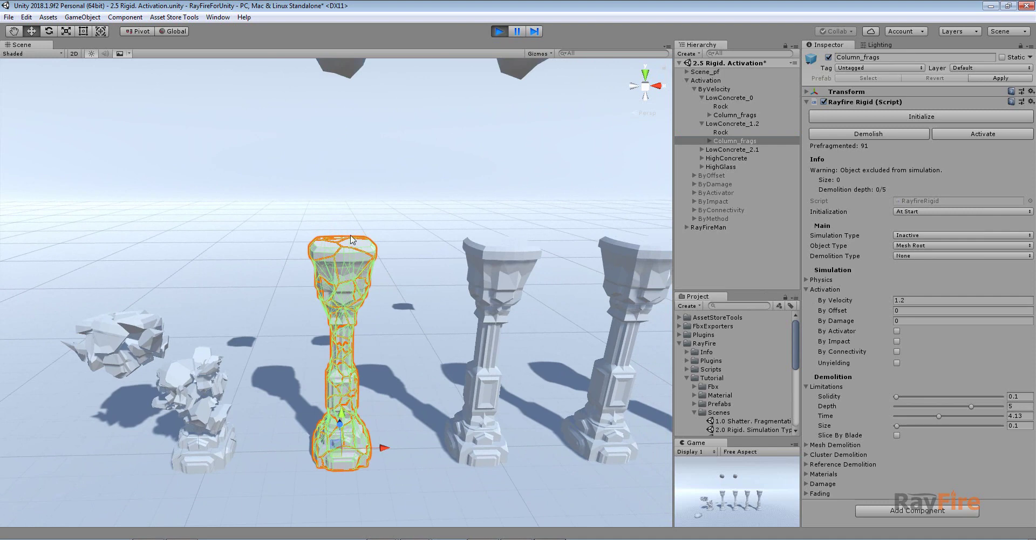
{"action": "scroll", "coordinate": [352, 239], "scroll_direction": "down", "scroll_amount": 2}
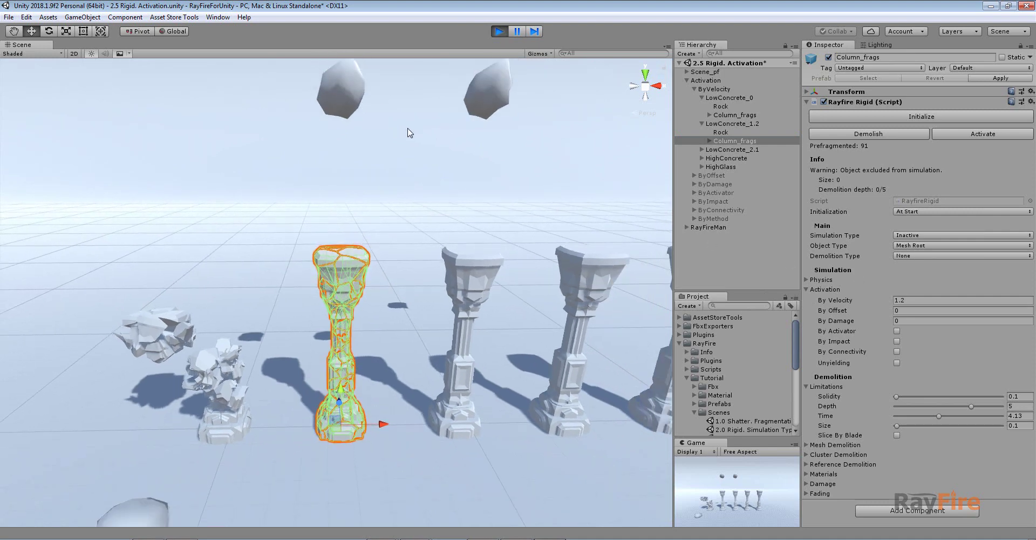
Step: Initialize the Rock of LowConcrete_1.2 and examine its impact on the second column
{"action": "left_click", "coordinate": [720, 132]}
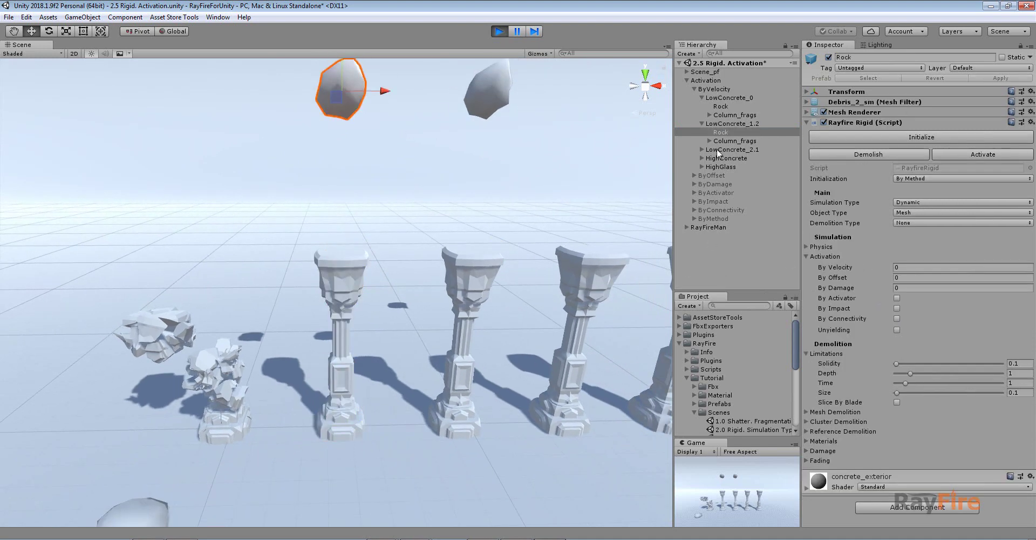
{"action": "left_click", "coordinate": [872, 137]}
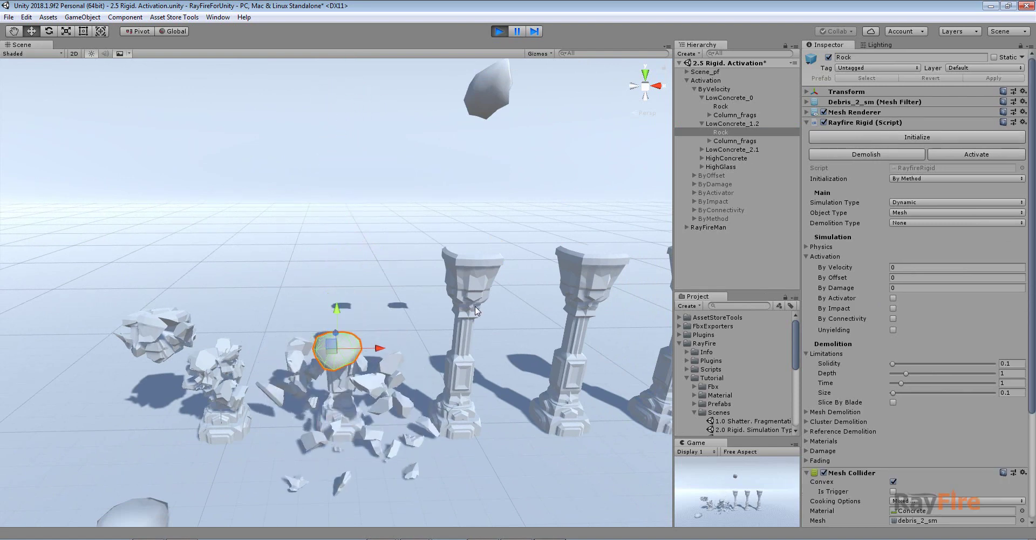
{"action": "scroll", "coordinate": [351, 381], "scroll_direction": "up", "scroll_amount": 2}
{"action": "middle_click_drag", "start_coordinate": [351, 381], "coordinate": [296, 253]}
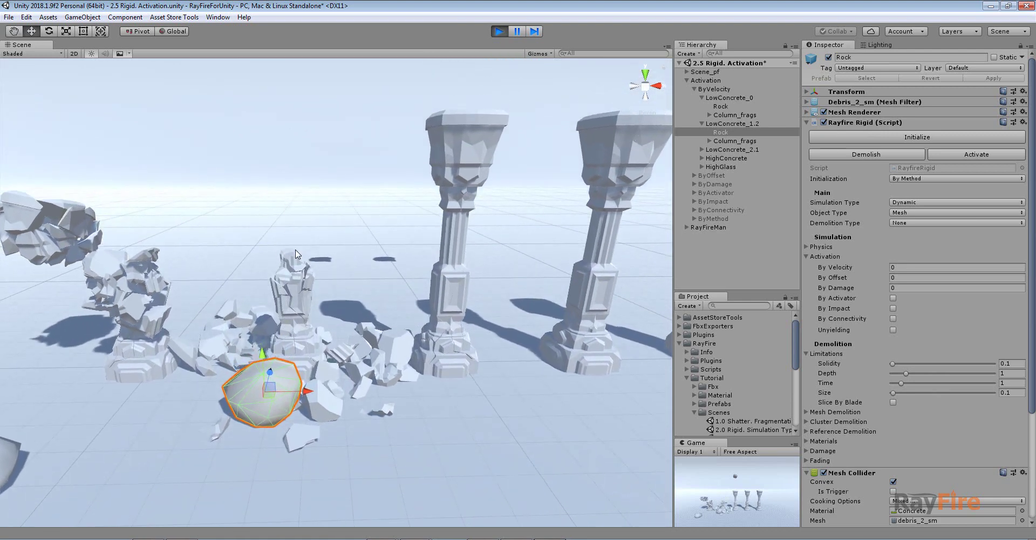
{"action": "scroll", "coordinate": [286, 251], "scroll_direction": "down", "scroll_amount": 3}
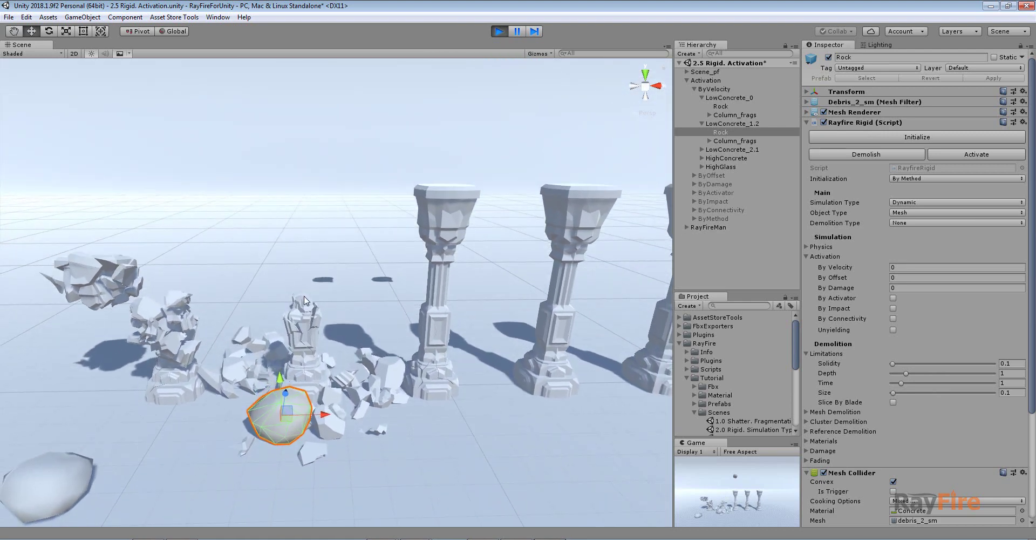
{"action": "middle_click_drag", "start_coordinate": [301, 230], "coordinate": [300, 260]}
Step: Select and inspect the fragments still standing on the second column's base
{"action": "left_click_drag", "start_coordinate": [252, 303], "coordinate": [327, 376]}
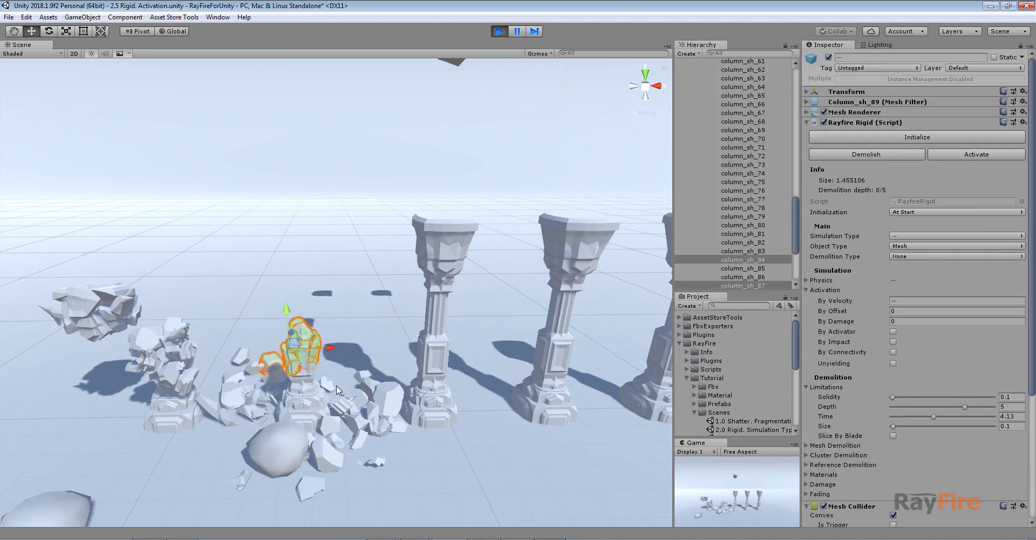
{"action": "scroll", "coordinate": [319, 362], "scroll_direction": "up", "scroll_amount": 5}
{"action": "middle_click_drag", "start_coordinate": [323, 323], "coordinate": [325, 157]}
{"action": "left_click_drag", "start_coordinate": [282, 175], "coordinate": [338, 259]}
{"action": "scroll", "coordinate": [378, 194], "scroll_direction": "down", "scroll_amount": 3}
Step: Select Column_frags under LowConcrete_2.1, collapse its fragment list, and check its By Velocity activation value
{"action": "left_click", "coordinate": [428, 206]}
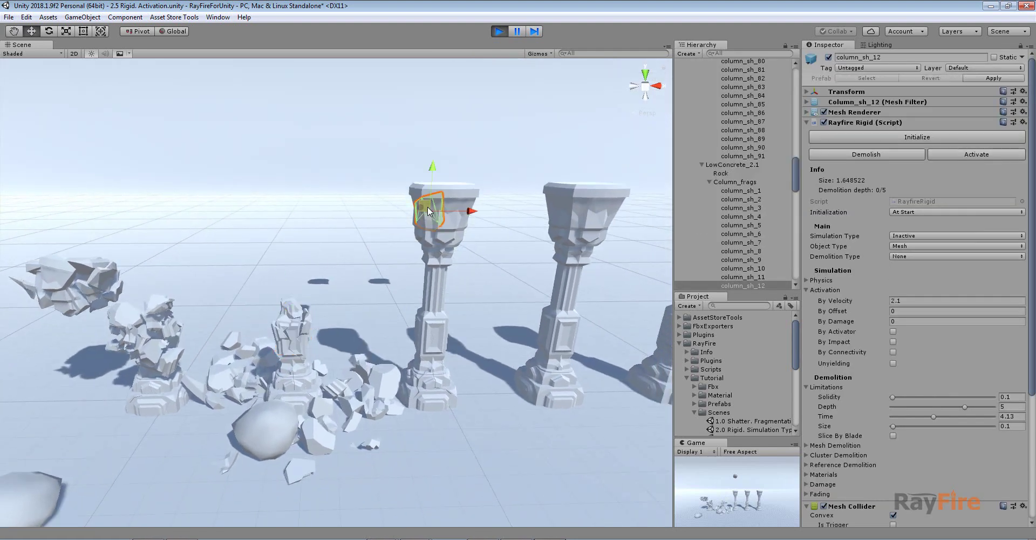
{"action": "left_click", "coordinate": [736, 183]}
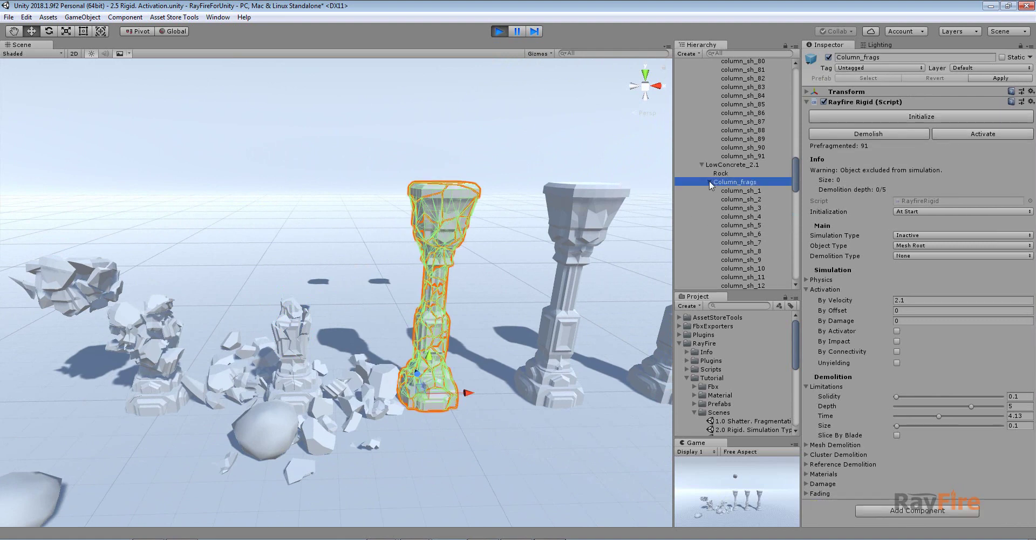
{"action": "left_click", "coordinate": [709, 182]}
{"action": "left_click", "coordinate": [897, 300]}
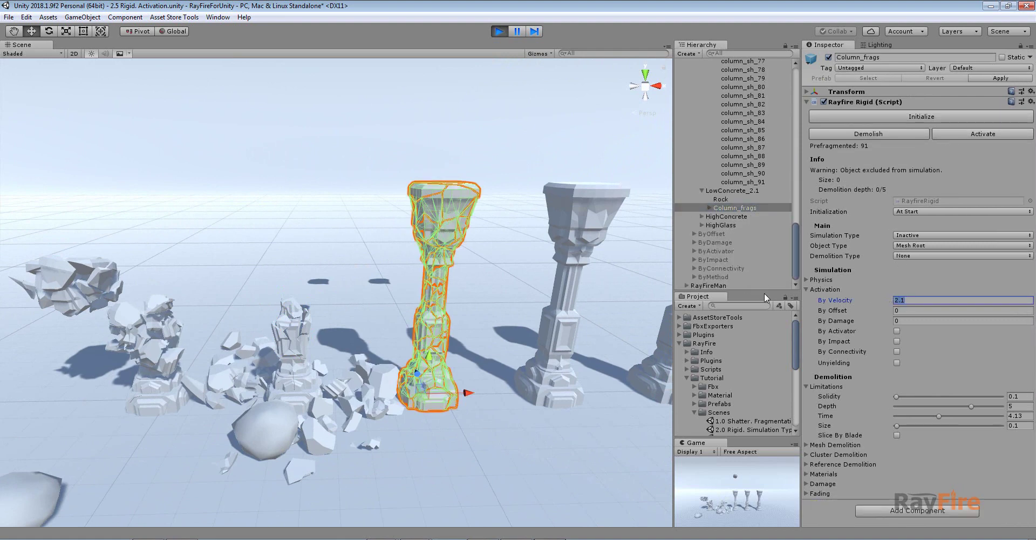
Step: Initialize the rock above the third column and examine its impact on the column
{"action": "scroll", "coordinate": [402, 242], "scroll_direction": "down", "scroll_amount": 5}
{"action": "middle_click_drag", "start_coordinate": [402, 243], "coordinate": [347, 192]}
{"action": "left_click", "coordinate": [355, 115]}
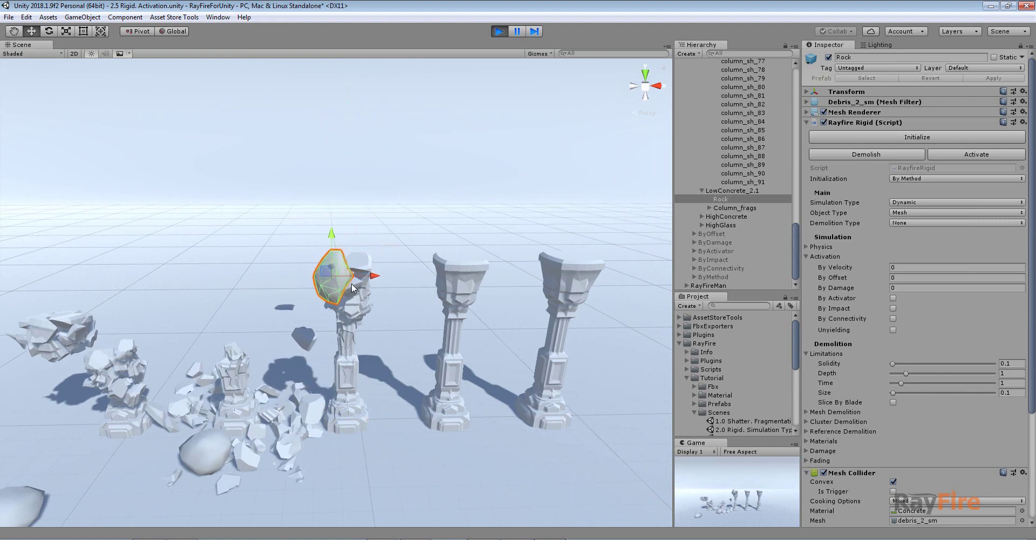
{"action": "scroll", "coordinate": [352, 305], "scroll_direction": "up", "scroll_amount": 4}
{"action": "middle_click_drag", "start_coordinate": [352, 306], "coordinate": [322, 240]}
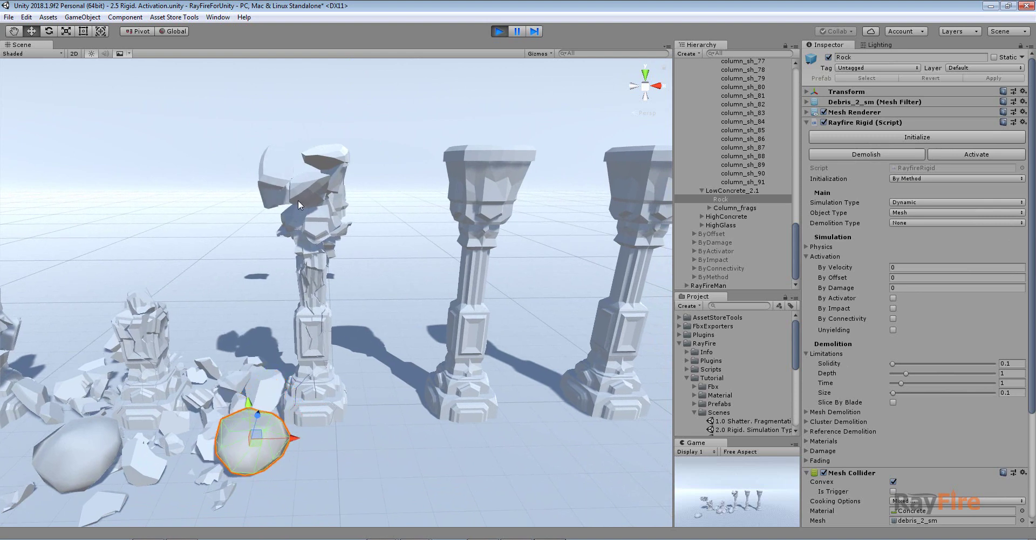
{"action": "scroll", "coordinate": [299, 211], "scroll_direction": "down", "scroll_amount": 6}
{"action": "middle_click_drag", "start_coordinate": [318, 206], "coordinate": [304, 250]}
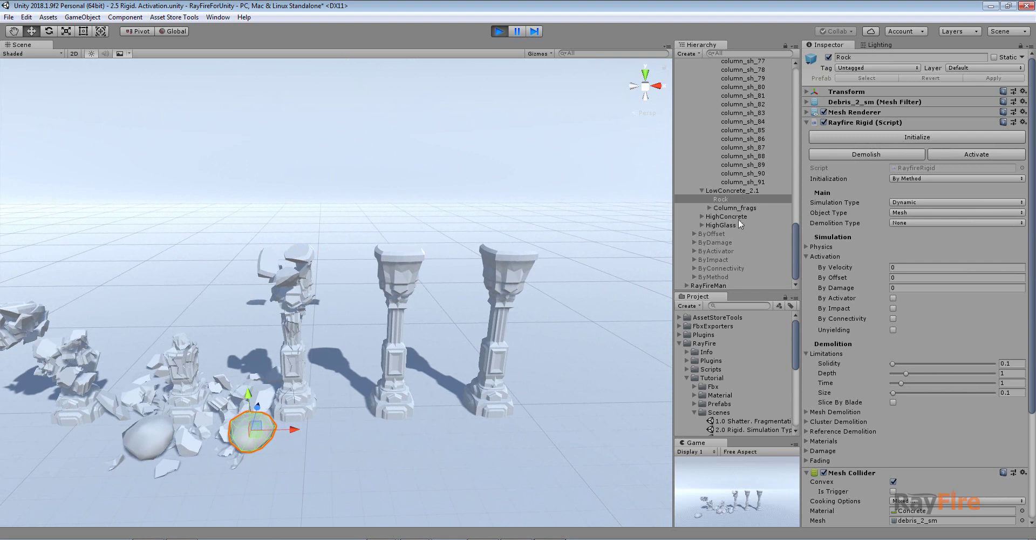
Step: Expand HighConcrete and HighGlass and inspect the activation and physics settings of their Column_frags objects
{"action": "left_click", "coordinate": [723, 216]}
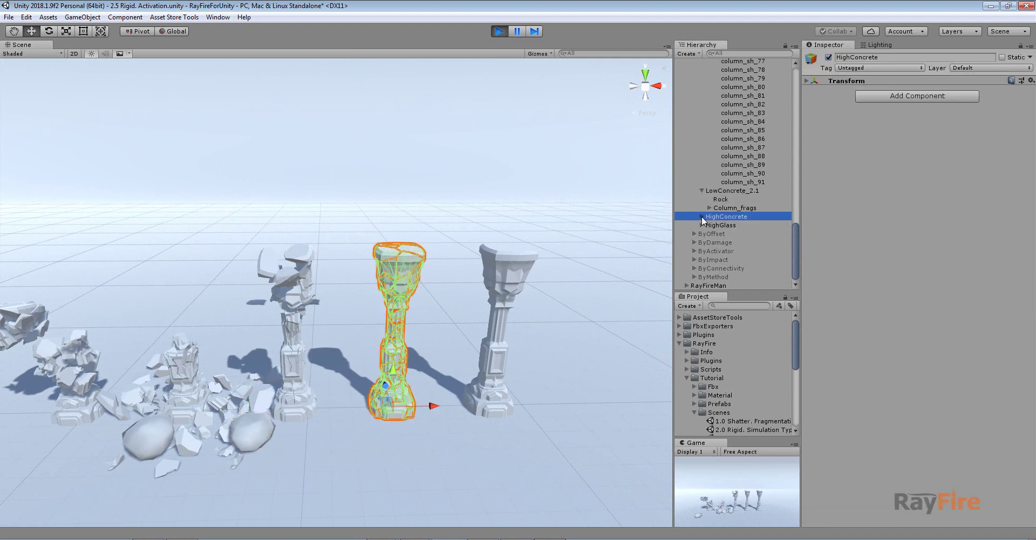
{"action": "left_click", "coordinate": [702, 216]}
{"action": "left_click", "coordinate": [702, 242]}
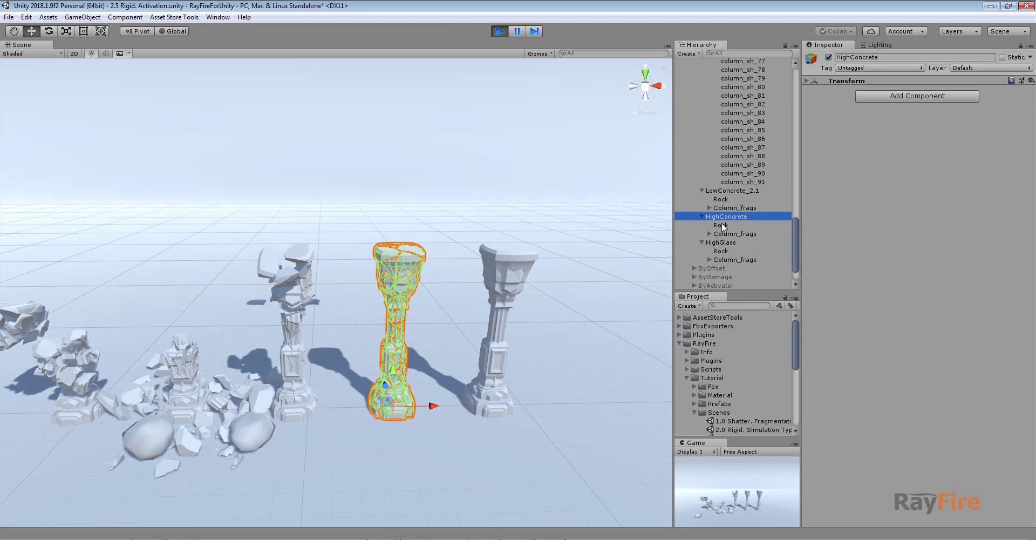
{"action": "left_click", "coordinate": [723, 233]}
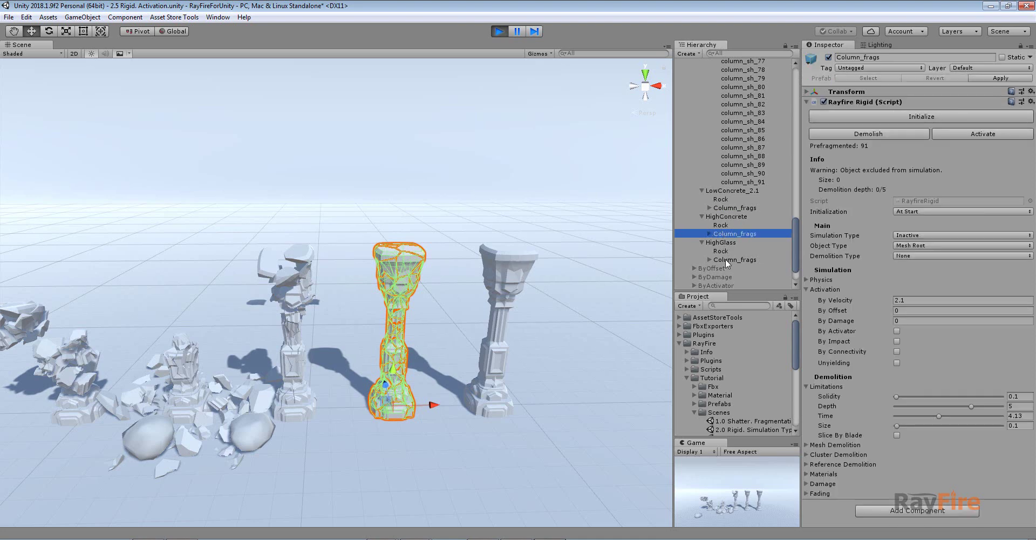
{"action": "left_click", "coordinate": [806, 279]}
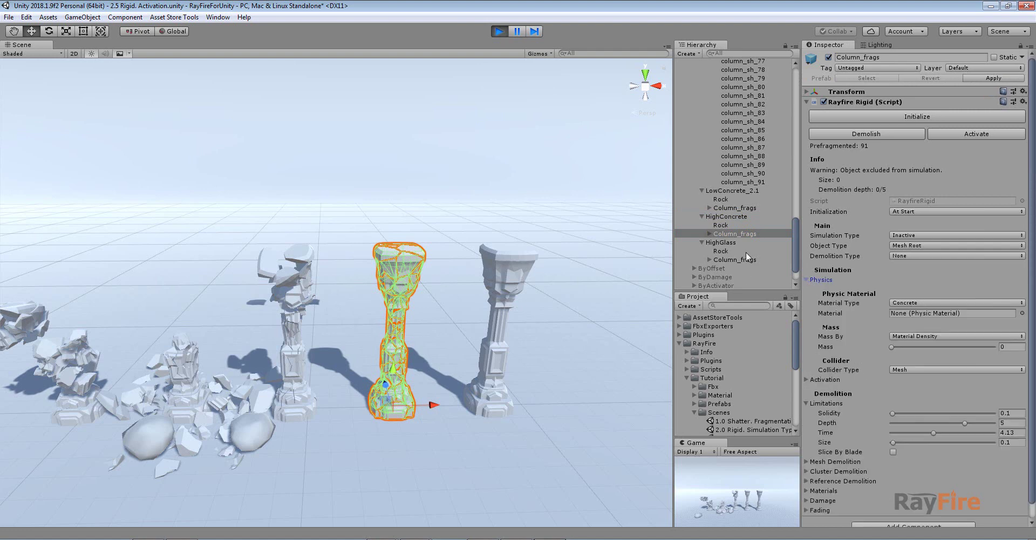
{"action": "left_click", "coordinate": [732, 259]}
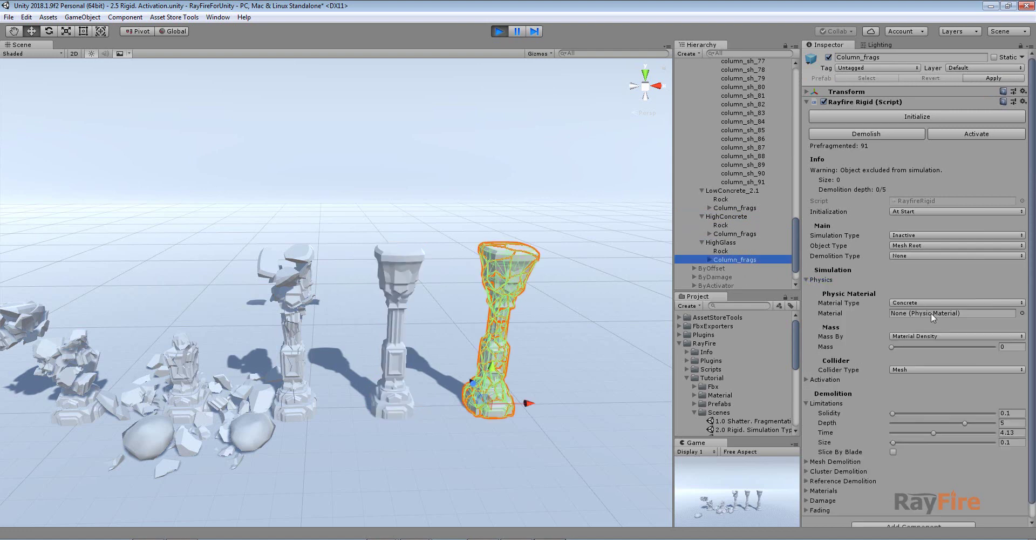
Step: Select individual fragments at the tops of the fourth and fifth columns to compare their Rayfire Rigid settings
{"action": "left_click", "coordinate": [407, 257]}
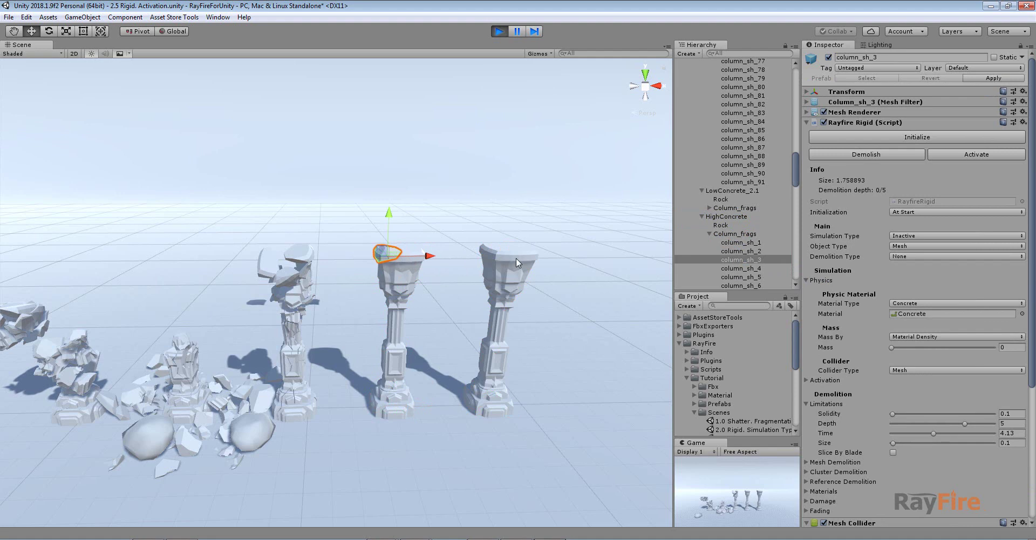
{"action": "left_click", "coordinate": [516, 257]}
{"action": "left_click", "coordinate": [390, 265]}
{"action": "left_click", "coordinate": [514, 257]}
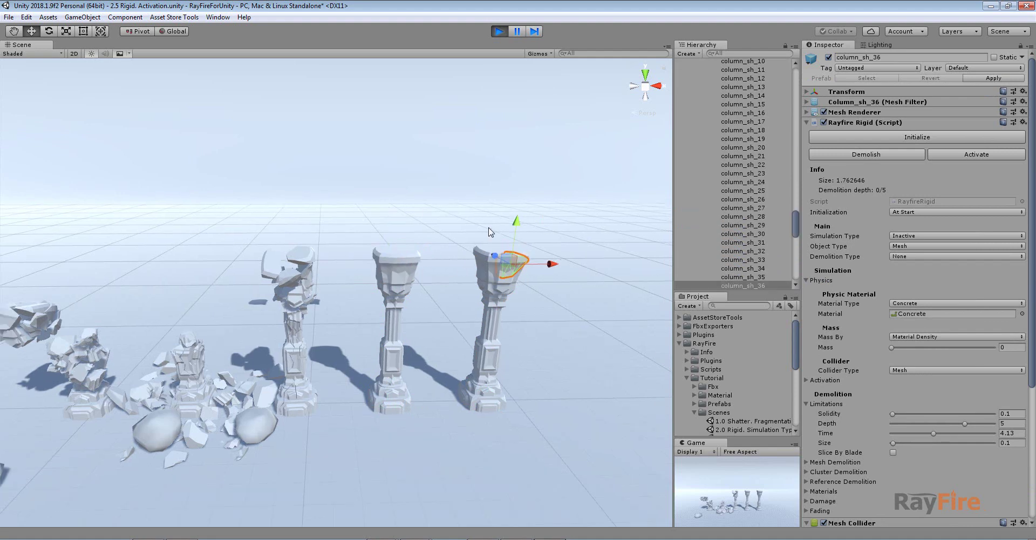
Step: Compare the Material Type of the two rocks above the fourth and fifth columns
{"action": "scroll", "coordinate": [489, 232], "scroll_direction": "down", "scroll_amount": 6}
{"action": "middle_click_drag", "start_coordinate": [485, 242], "coordinate": [458, 356]}
{"action": "left_click", "coordinate": [360, 146]}
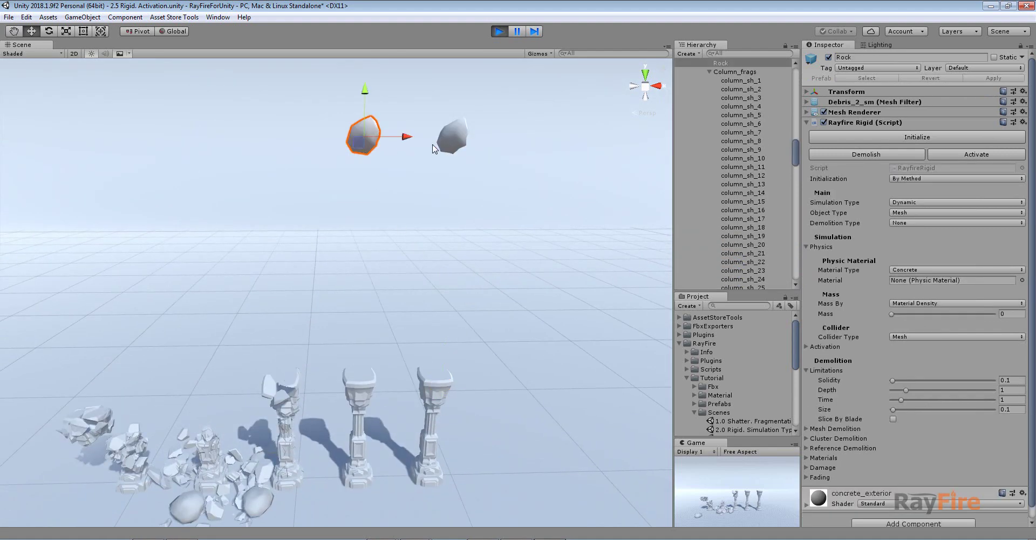
{"action": "left_click", "coordinate": [452, 140]}
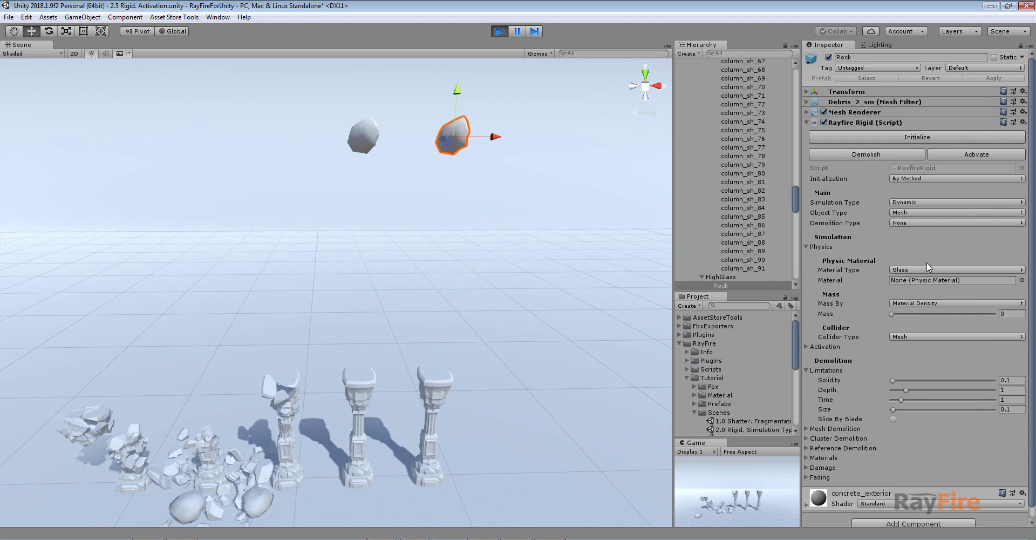
{"action": "left_click", "coordinate": [374, 137]}
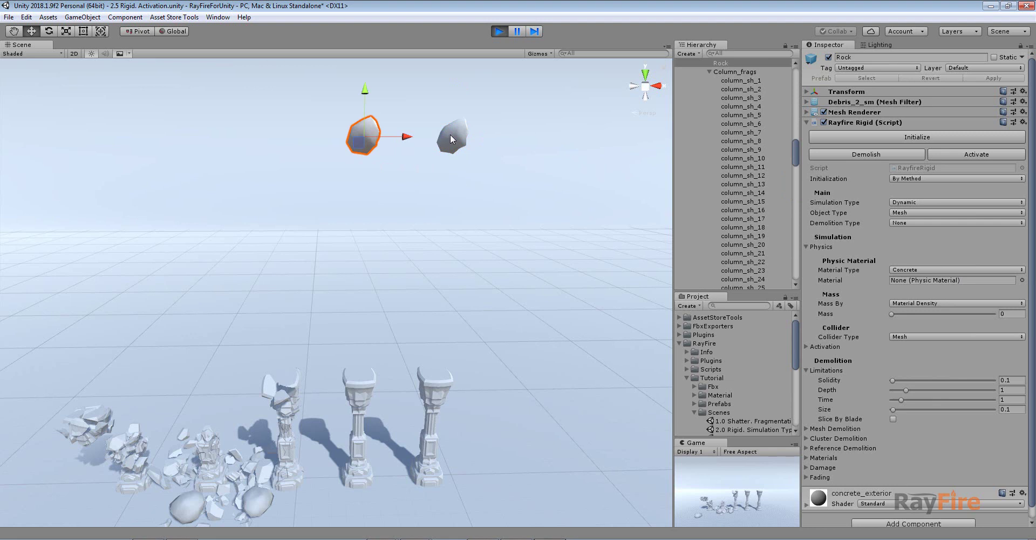
{"action": "left_click", "coordinate": [450, 139]}
{"action": "left_click", "coordinate": [356, 138]}
Step: Select both rocks above the fourth and fifth columns, initialize them together, and examine their impact on the columns
{"action": "left_click_drag", "start_coordinate": [309, 88], "coordinate": [531, 158]}
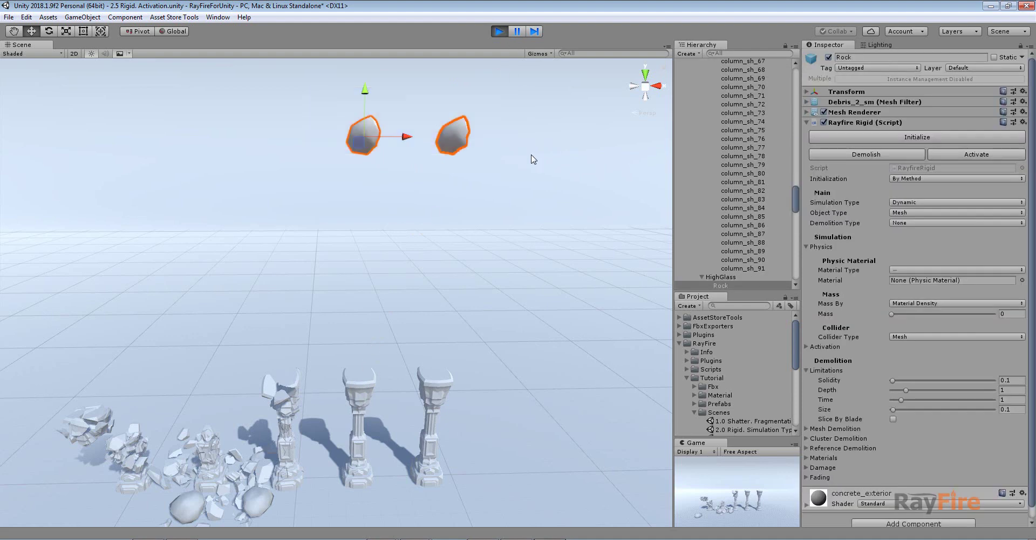
{"action": "left_click", "coordinate": [857, 137]}
{"action": "left_click", "coordinate": [571, 178]}
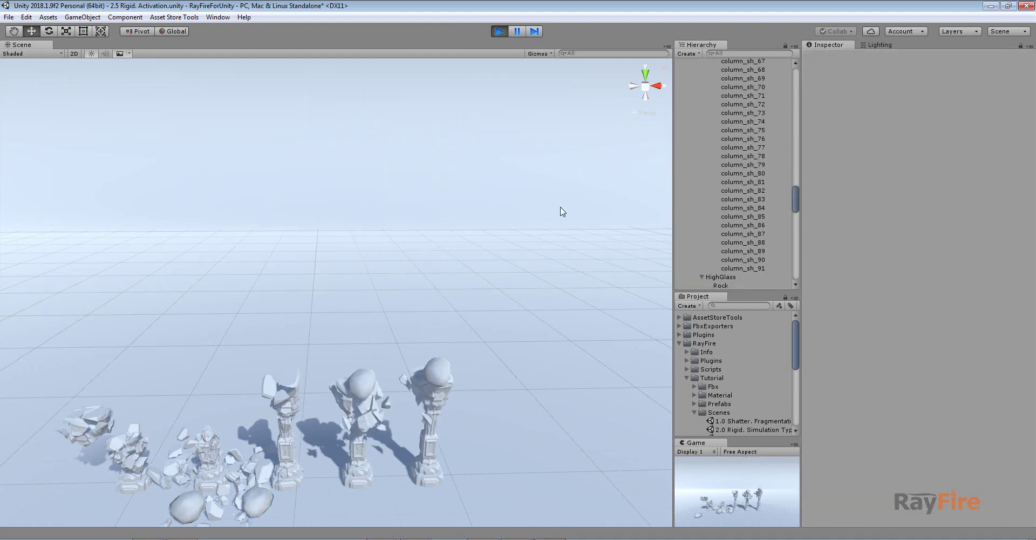
{"action": "middle_click_drag", "start_coordinate": [418, 294], "coordinate": [403, 251]}
{"action": "scroll", "coordinate": [401, 251], "scroll_direction": "up", "scroll_amount": 2}
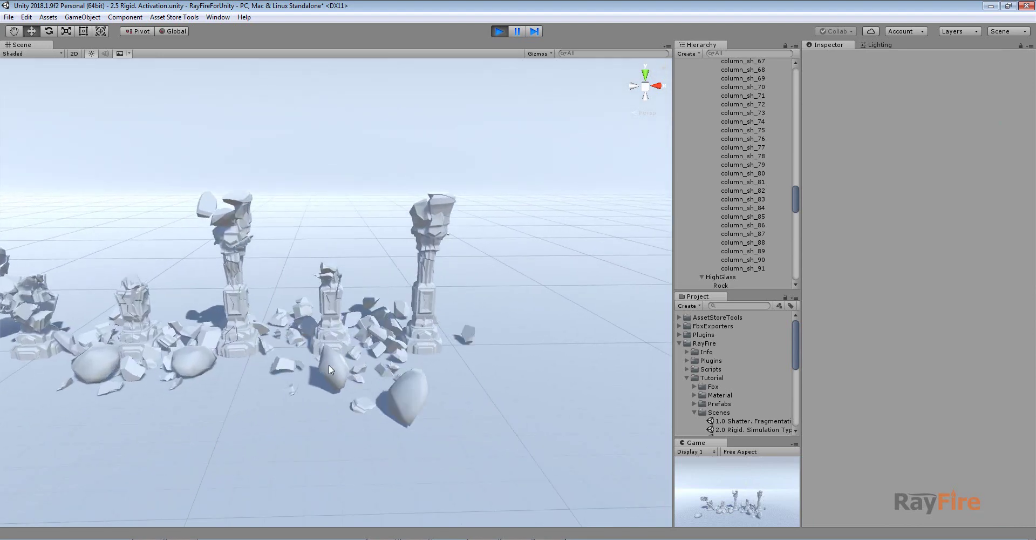
{"action": "left_click", "coordinate": [315, 373]}
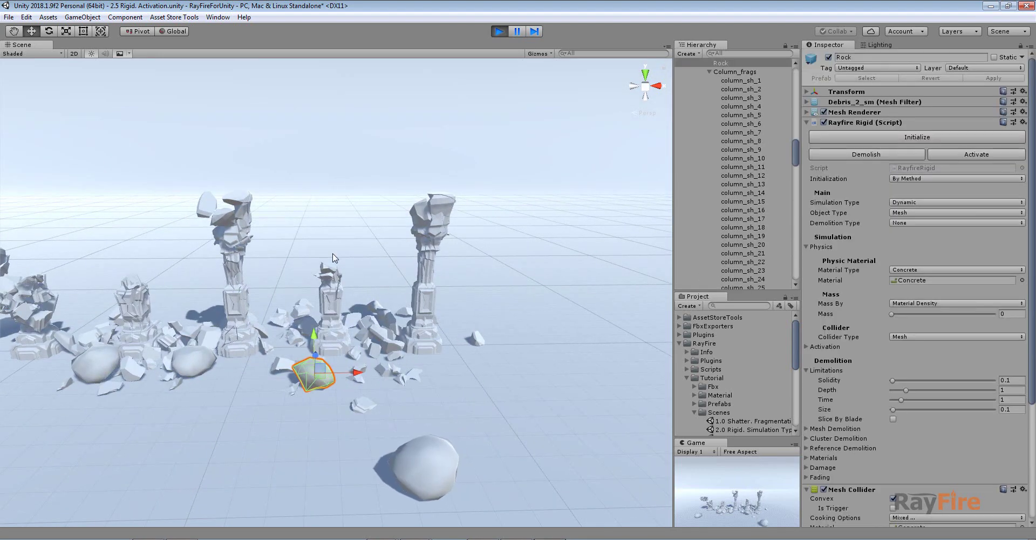
{"action": "middle_click_drag", "start_coordinate": [319, 294], "coordinate": [338, 345]}
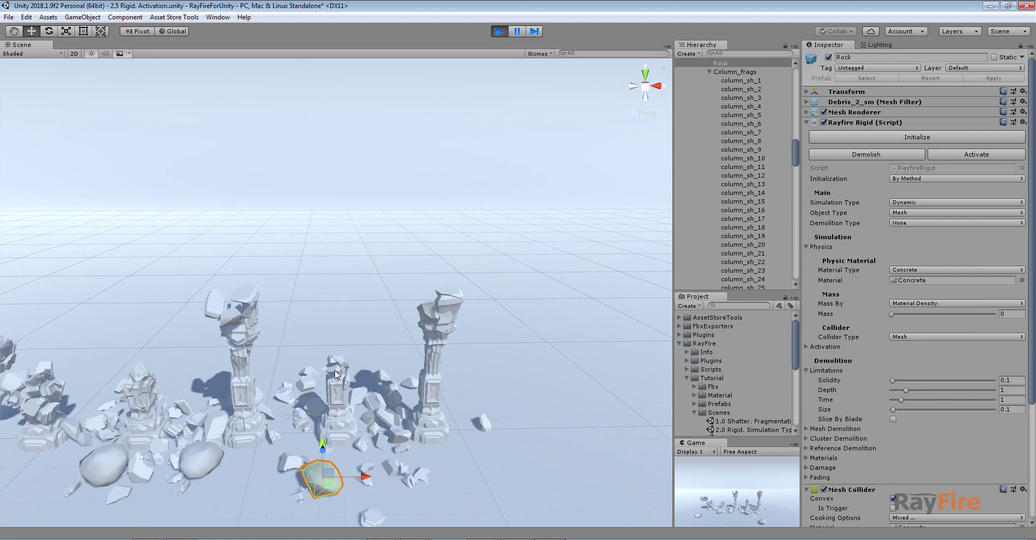
Step: Check the By Velocity activation value on a remaining fragment of the fourth column and one of the fifth
{"action": "left_click", "coordinate": [341, 408]}
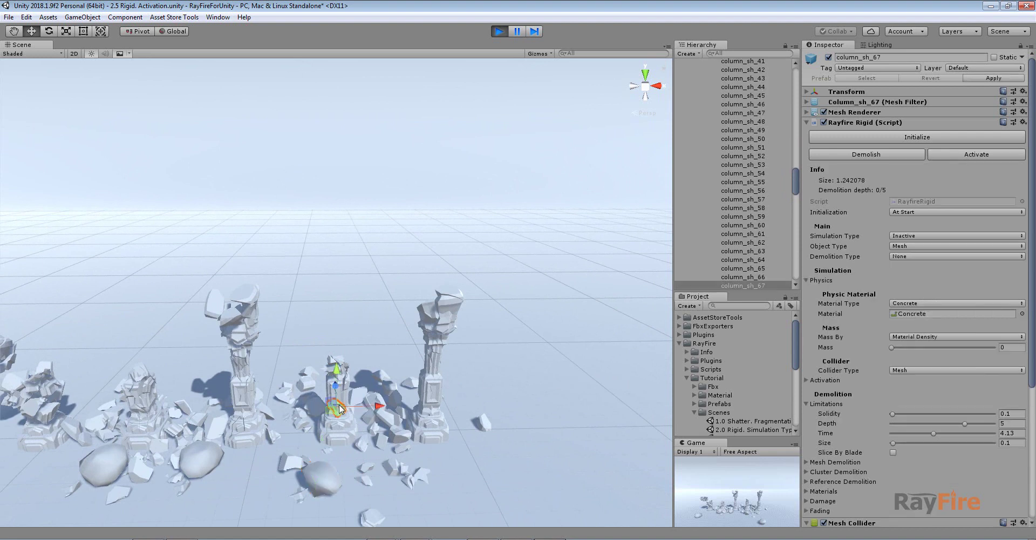
{"action": "left_click", "coordinate": [821, 377]}
{"action": "left_click", "coordinate": [880, 390]}
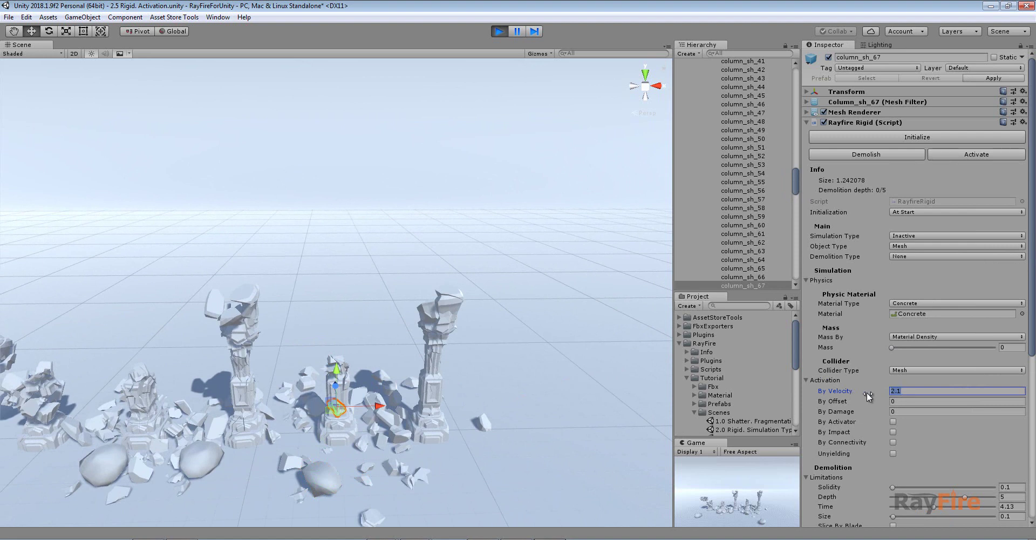
{"action": "left_click", "coordinate": [436, 362]}
{"action": "left_click", "coordinate": [908, 390]}
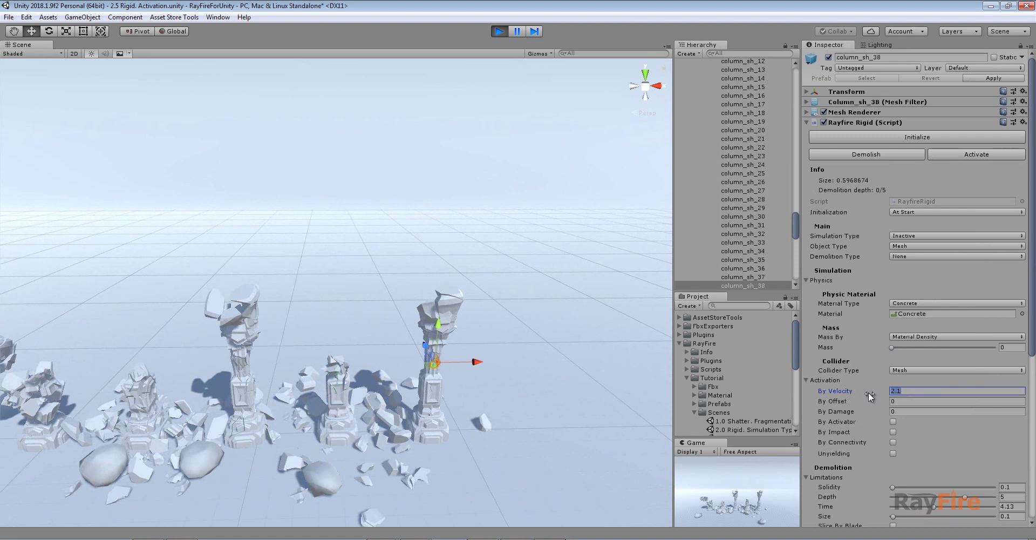
{"action": "middle_click_drag", "start_coordinate": [434, 377], "coordinate": [431, 352]}
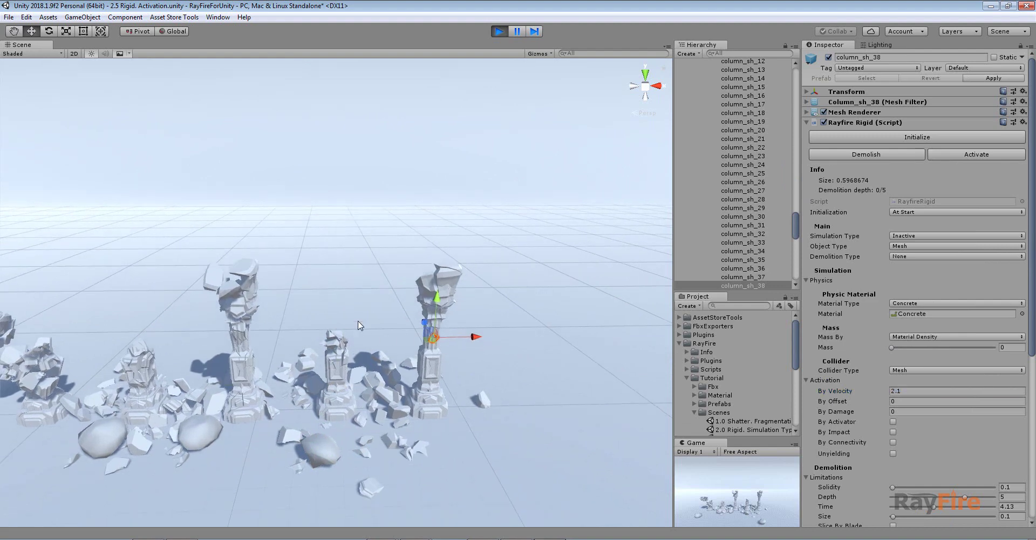
{"action": "middle_click_drag", "start_coordinate": [363, 299], "coordinate": [358, 273]}
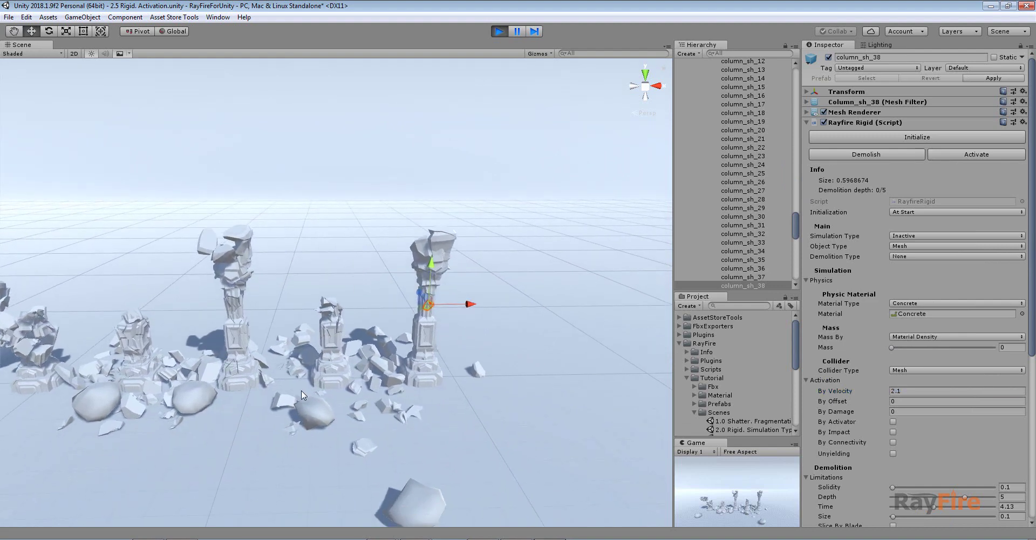
Step: Compare the Rigidbody Mass of the fallen HighConcrete rock and the fallen HighGlass rock
{"action": "left_click", "coordinate": [312, 413]}
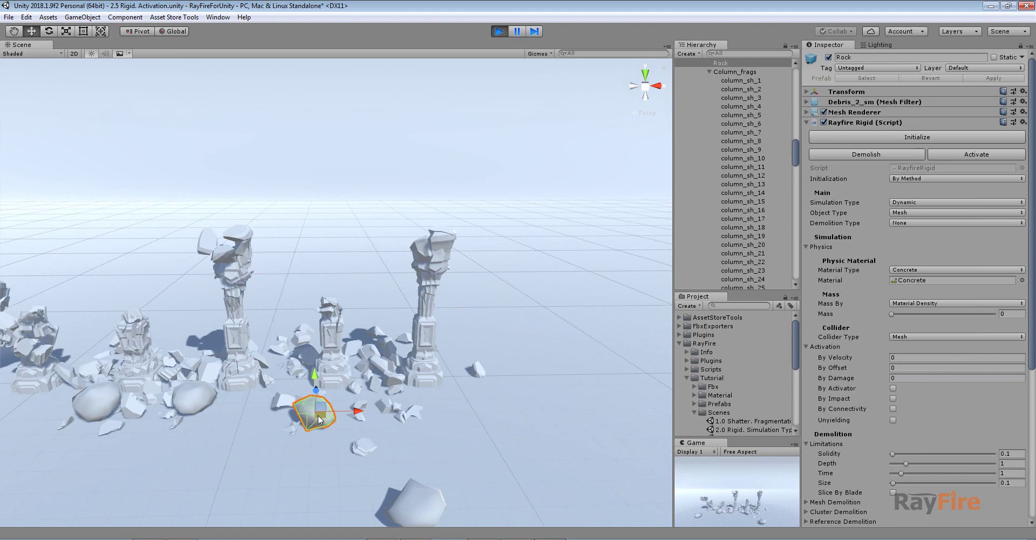
{"action": "scroll", "coordinate": [858, 411], "scroll_direction": "down", "scroll_amount": 5}
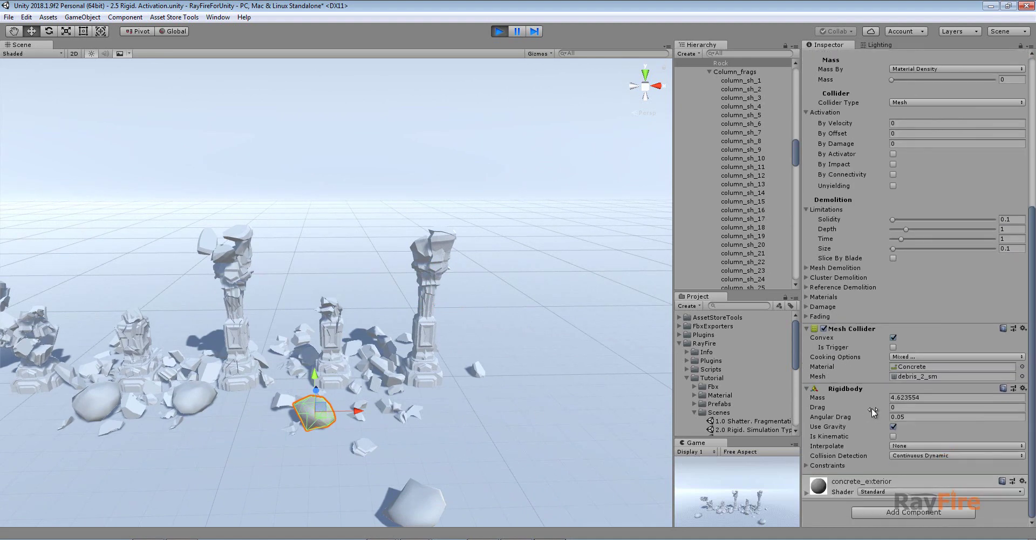
{"action": "left_click", "coordinate": [929, 398]}
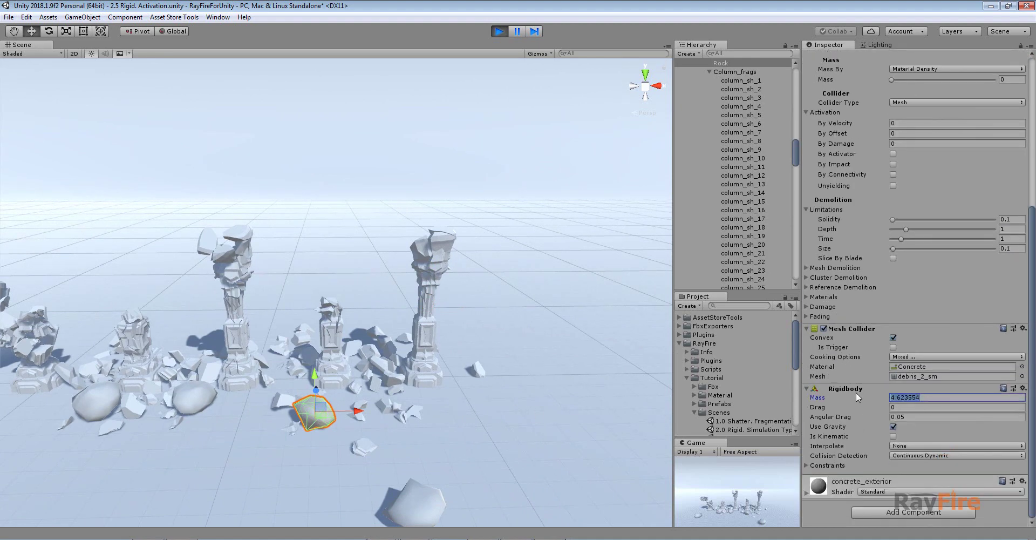
{"action": "left_click", "coordinate": [431, 505]}
{"action": "left_click", "coordinate": [928, 398]}
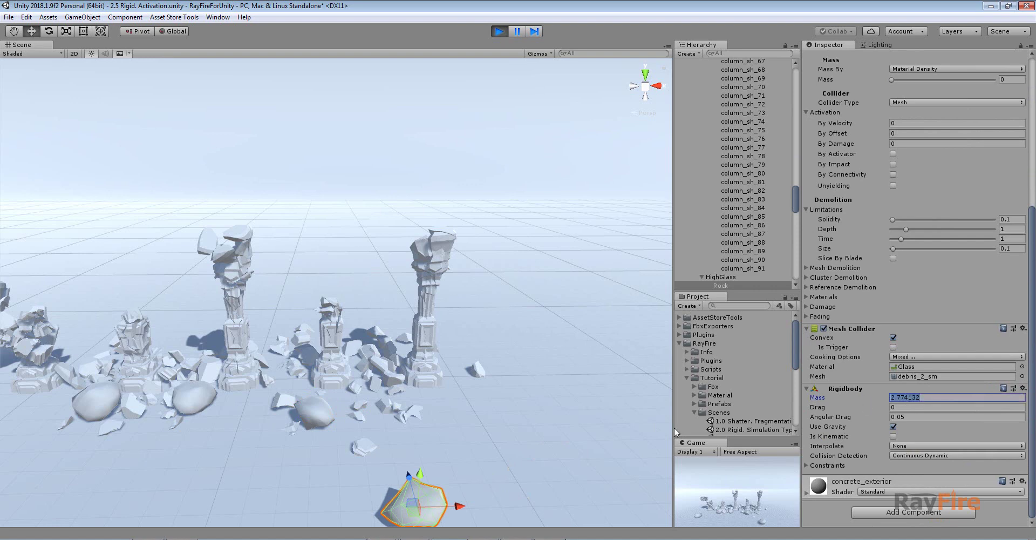
Step: Examine the damage across the row of columns and stop the play mode simulation
{"action": "scroll", "coordinate": [491, 420], "scroll_direction": "down", "scroll_amount": 5}
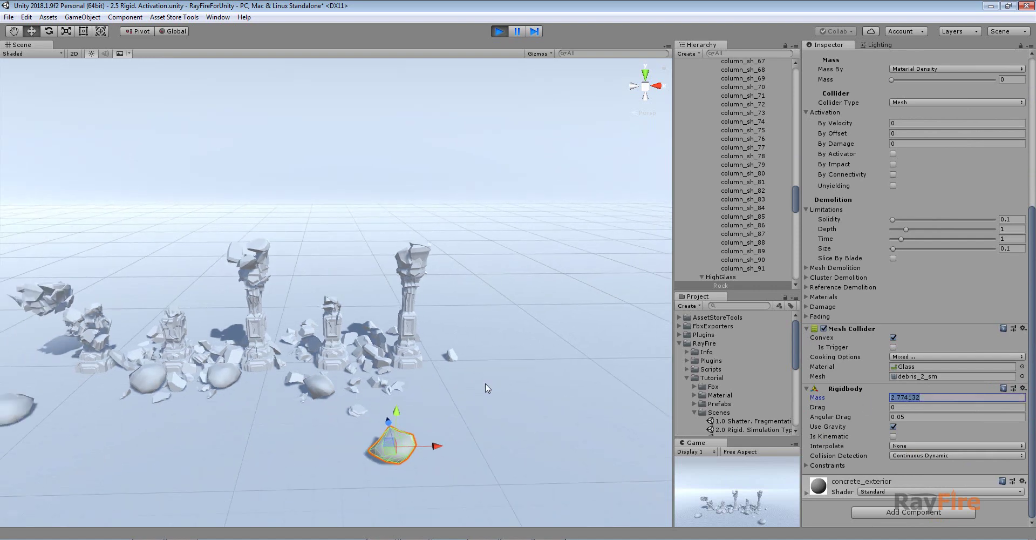
{"action": "scroll", "coordinate": [410, 317], "scroll_direction": "up", "scroll_amount": 5}
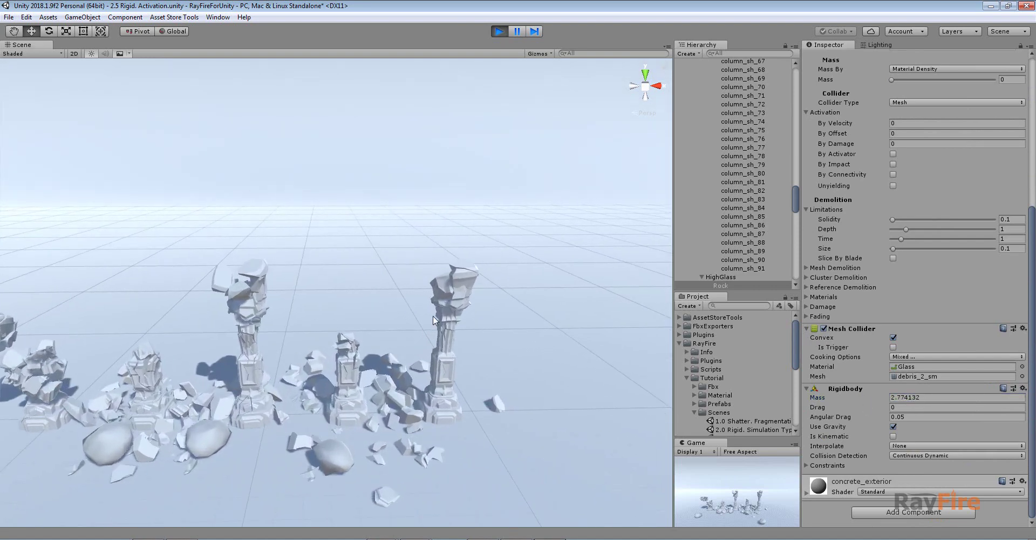
{"action": "middle_click_drag", "start_coordinate": [441, 307], "coordinate": [416, 336]}
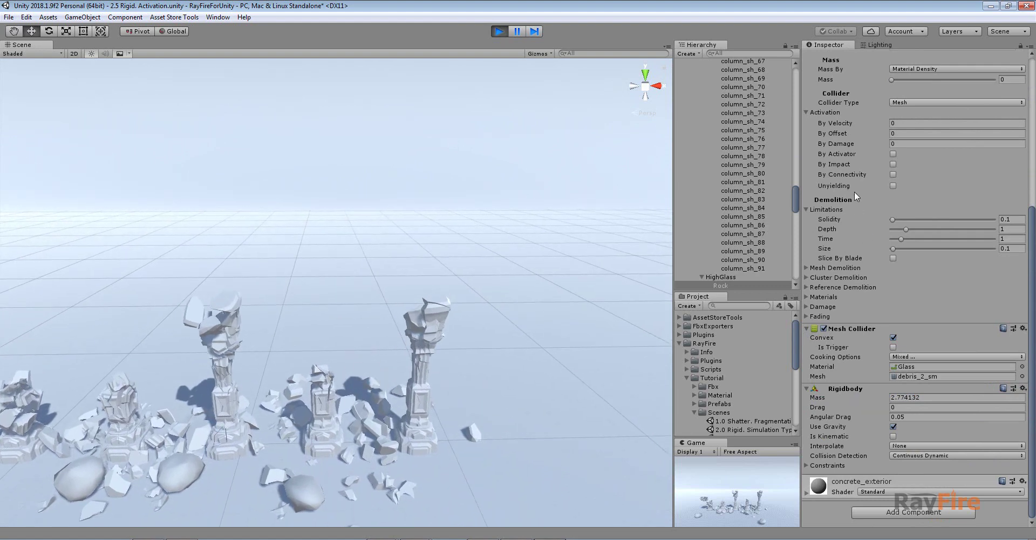
{"action": "scroll", "coordinate": [853, 191], "scroll_direction": "up", "scroll_amount": 8}
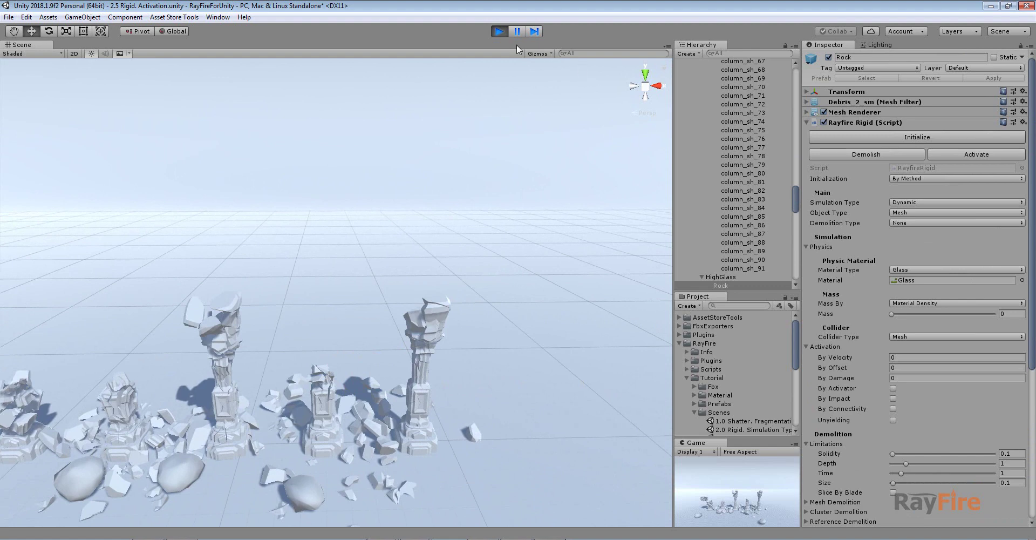
{"action": "left_click", "coordinate": [498, 32]}
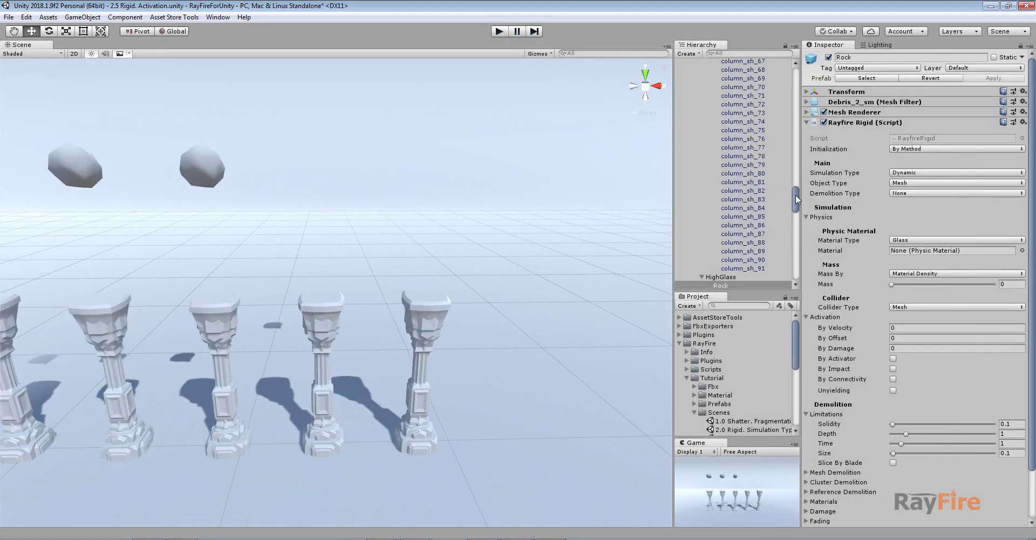
Step: Collapse and deactivate the ByVelocity group, and activate the ByOffset group
{"action": "left_click_drag", "start_coordinate": [796, 198], "coordinate": [797, 73]}
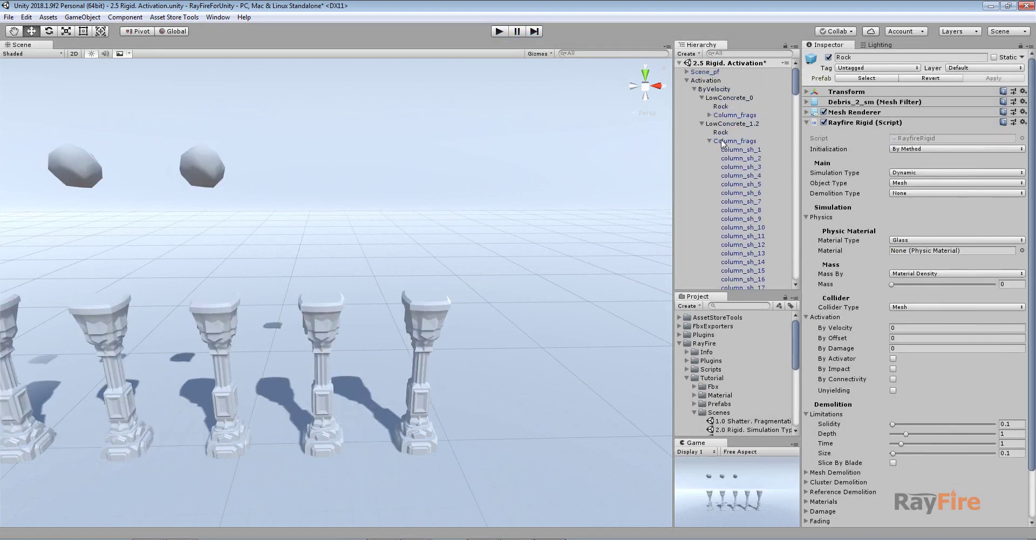
{"action": "left_click", "coordinate": [694, 89]}
{"action": "left_click", "coordinate": [701, 98]}
{"action": "left_click", "coordinate": [711, 90]}
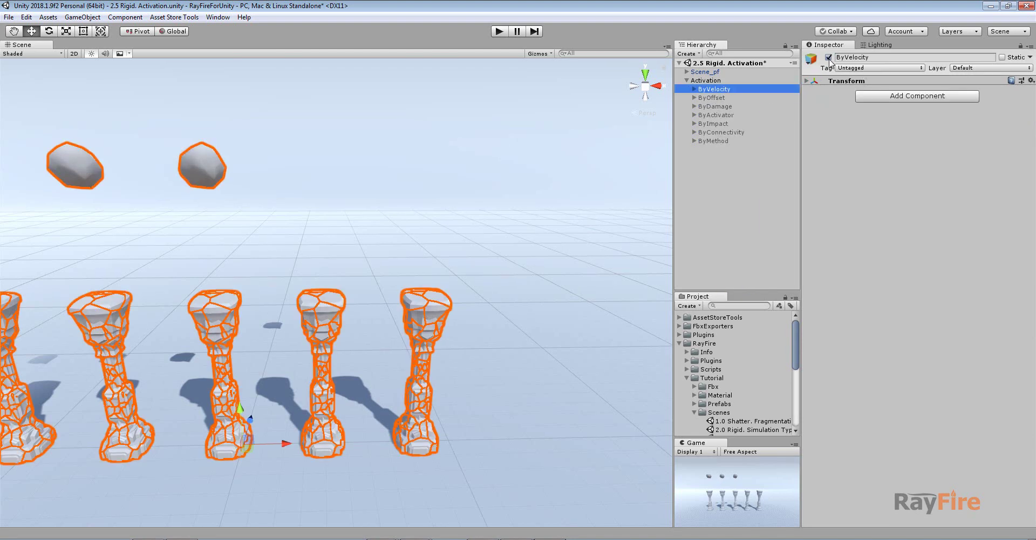
{"action": "left_click", "coordinate": [828, 57]}
{"action": "left_click", "coordinate": [719, 97]}
{"action": "left_click", "coordinate": [828, 57]}
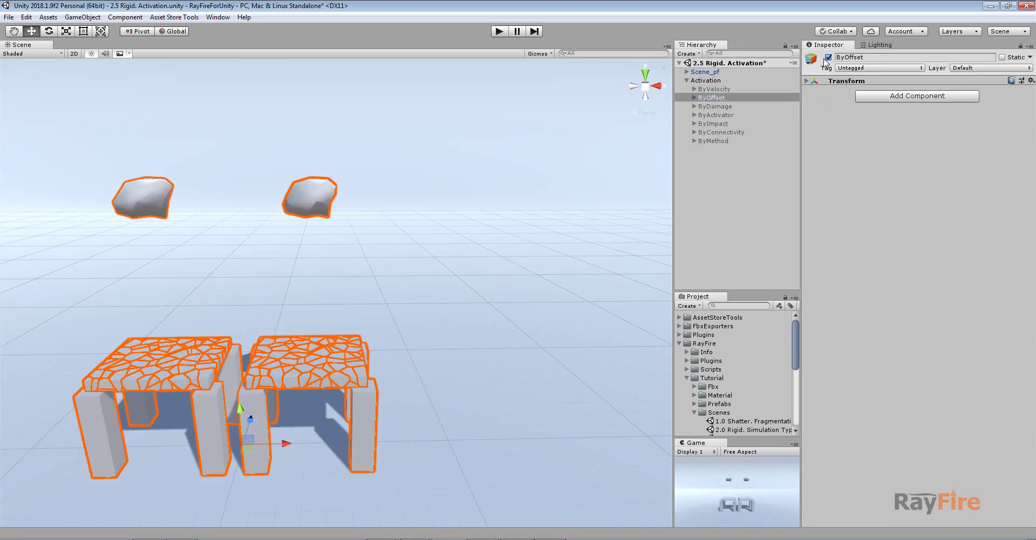
Step: Compare the By Offset activation values of the box_frags tabletops in Table_pf_0.5 and Table_pf_1.0
{"action": "left_click", "coordinate": [313, 276]}
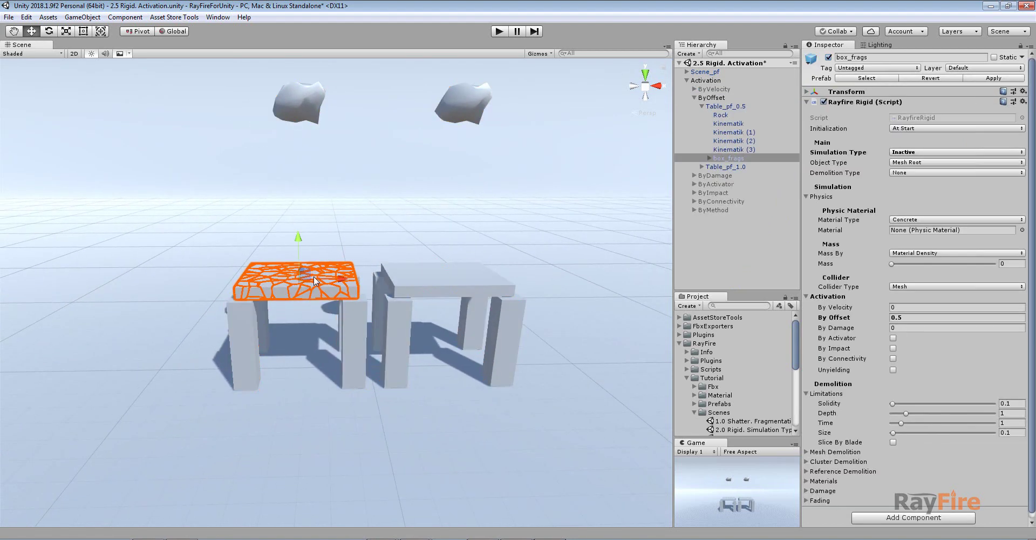
{"action": "left_click", "coordinate": [437, 287]}
{"action": "left_click", "coordinate": [300, 289]}
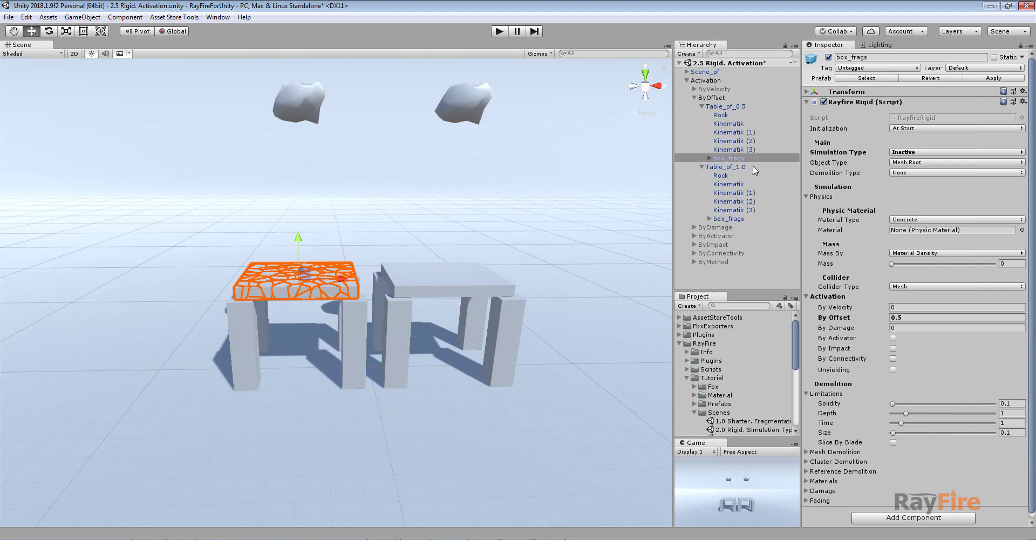
{"action": "left_click", "coordinate": [710, 158]}
{"action": "left_click", "coordinate": [723, 165]}
{"action": "left_click", "coordinate": [709, 158]}
{"action": "left_click", "coordinate": [724, 158]}
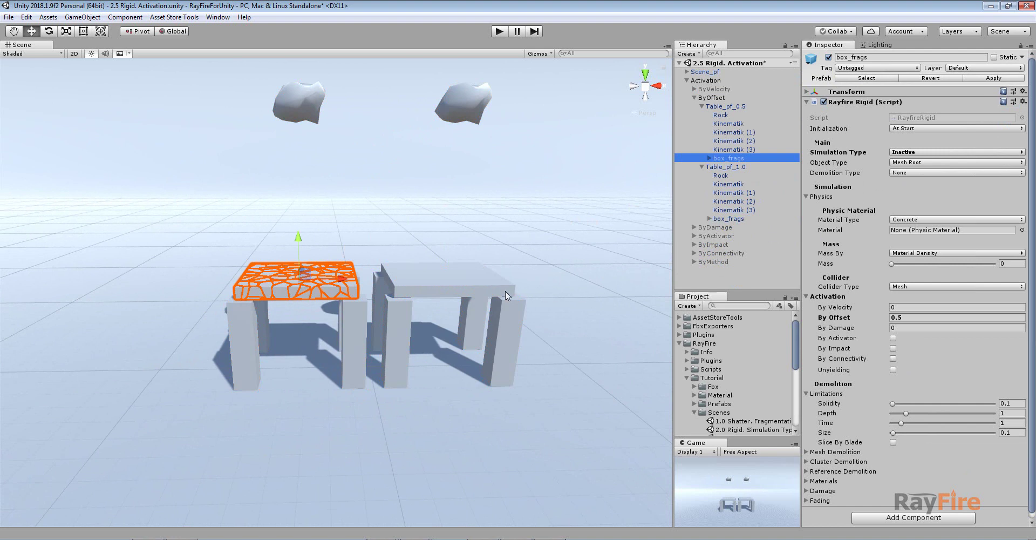
{"action": "left_click", "coordinate": [419, 281]}
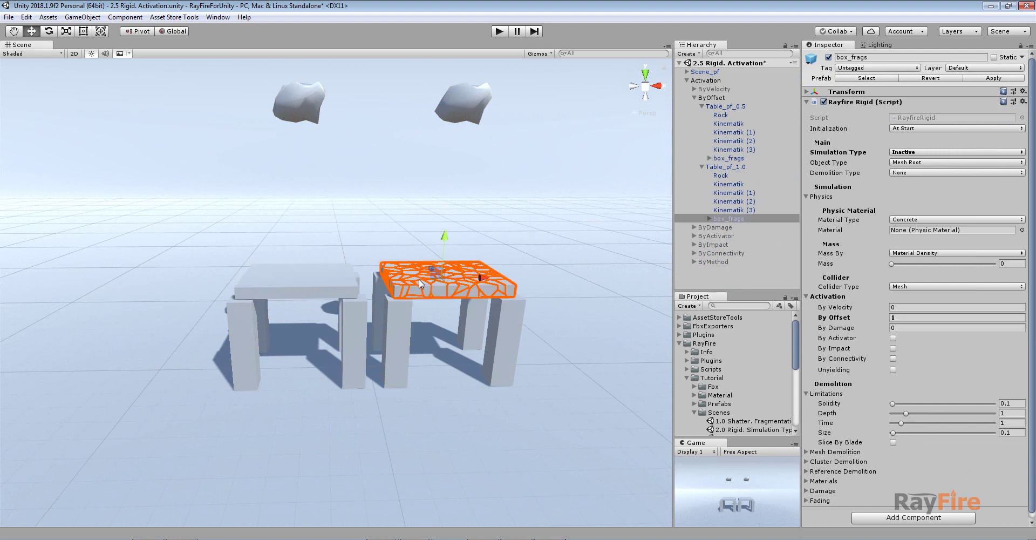
Step: Collapse the Physics settings of the tabletop fragments and compare the By Offset values of both tables
{"action": "left_click", "coordinate": [902, 317]}
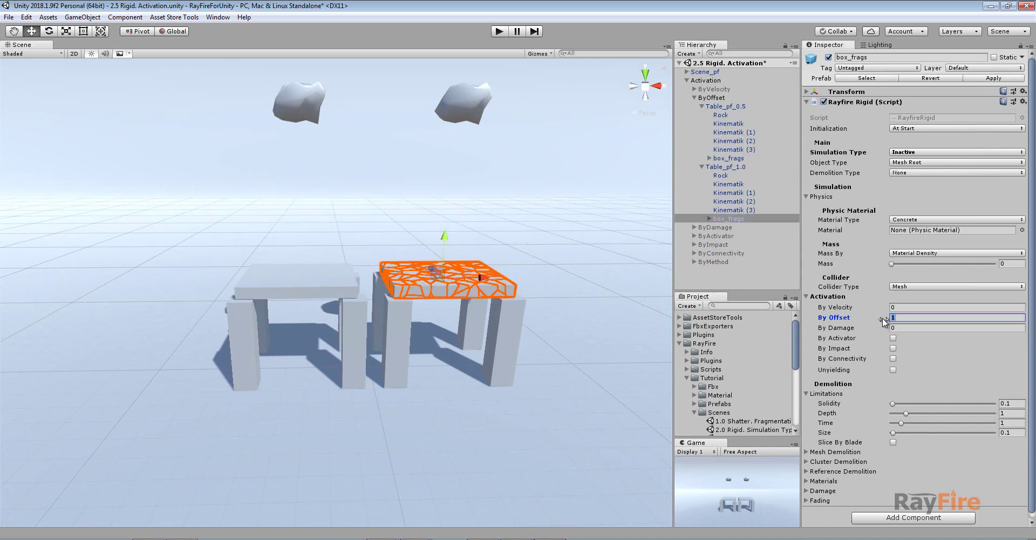
{"action": "left_click", "coordinate": [806, 196]}
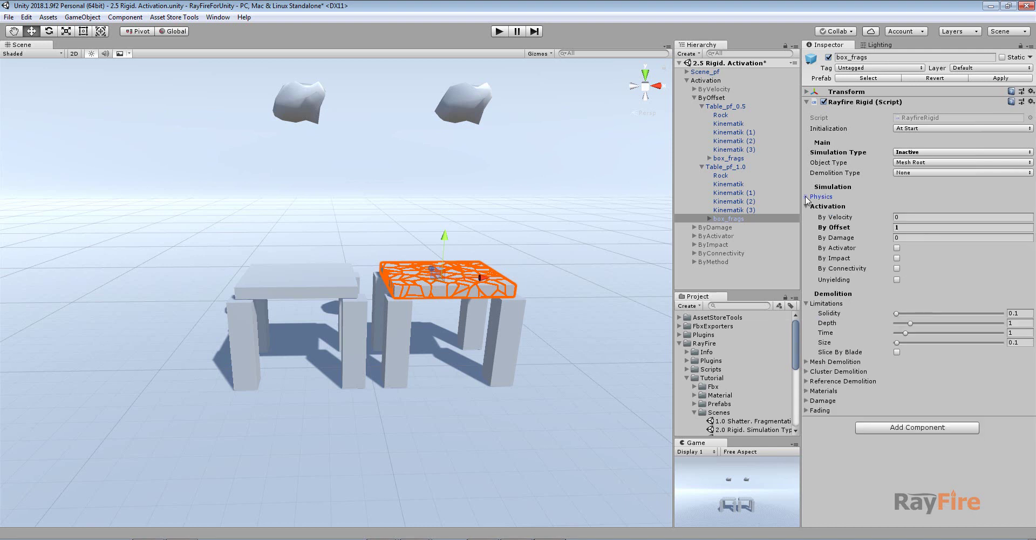
{"action": "left_click", "coordinate": [313, 284]}
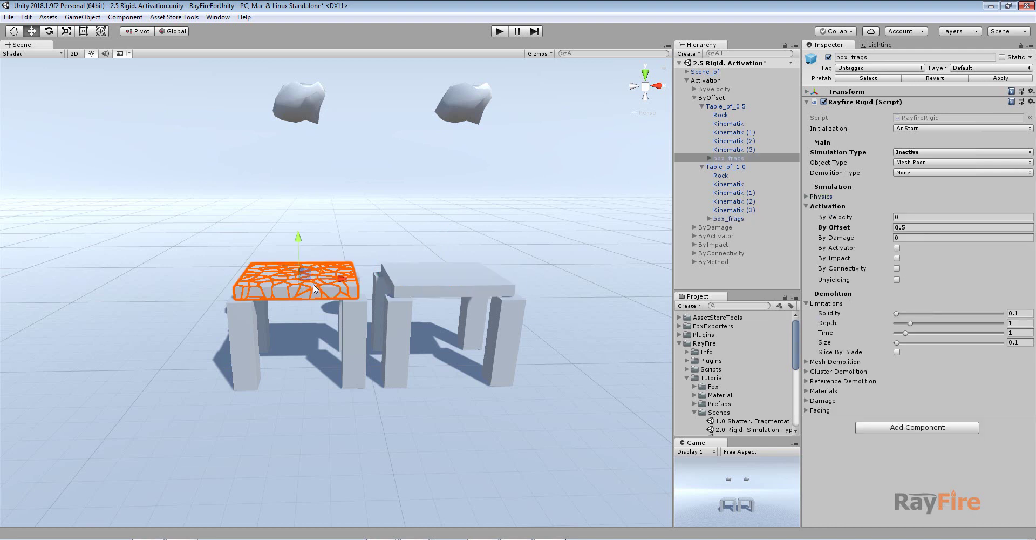
{"action": "left_click", "coordinate": [914, 227]}
{"action": "left_click", "coordinate": [428, 281]}
{"action": "left_click", "coordinate": [856, 228]}
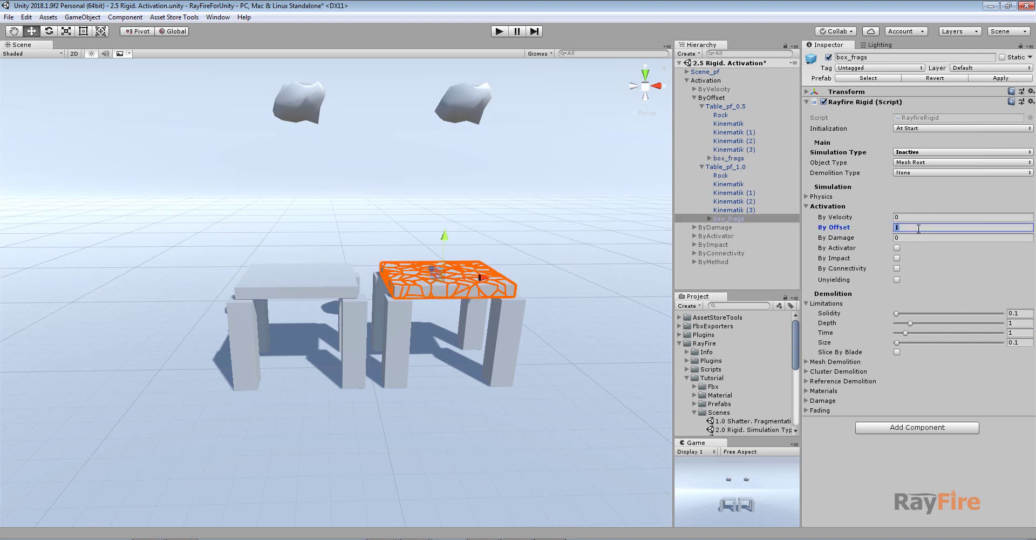
{"action": "left_click", "coordinate": [313, 281]}
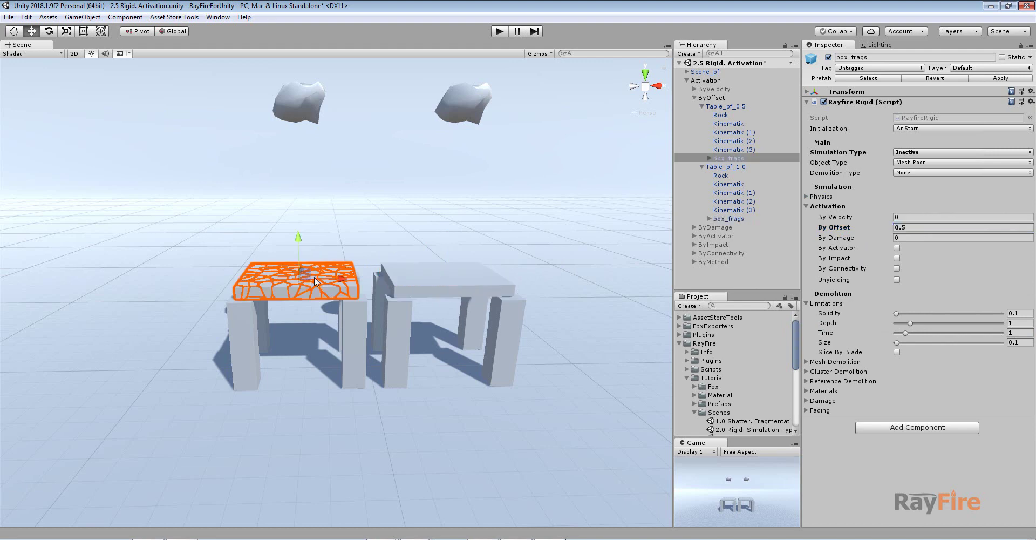
Step: Examine the box_frags tabletop of Table_pf_0.5 and its By Offset value, followed by those of Table_pf_1.0
{"action": "scroll", "coordinate": [297, 286], "scroll_direction": "up", "scroll_amount": 7}
{"action": "middle_click_drag", "start_coordinate": [280, 291], "coordinate": [342, 320]}
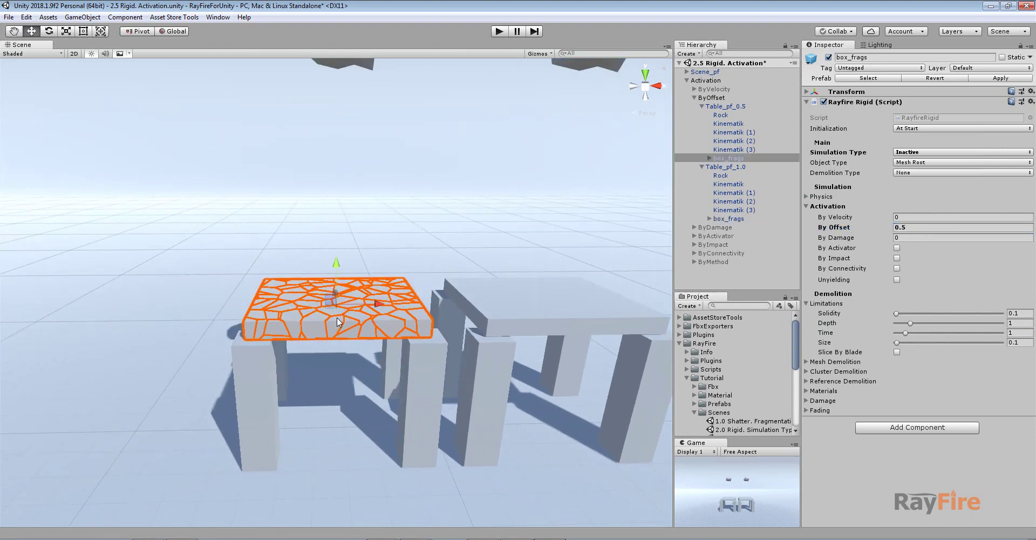
{"action": "scroll", "coordinate": [363, 312], "scroll_direction": "down", "scroll_amount": 3}
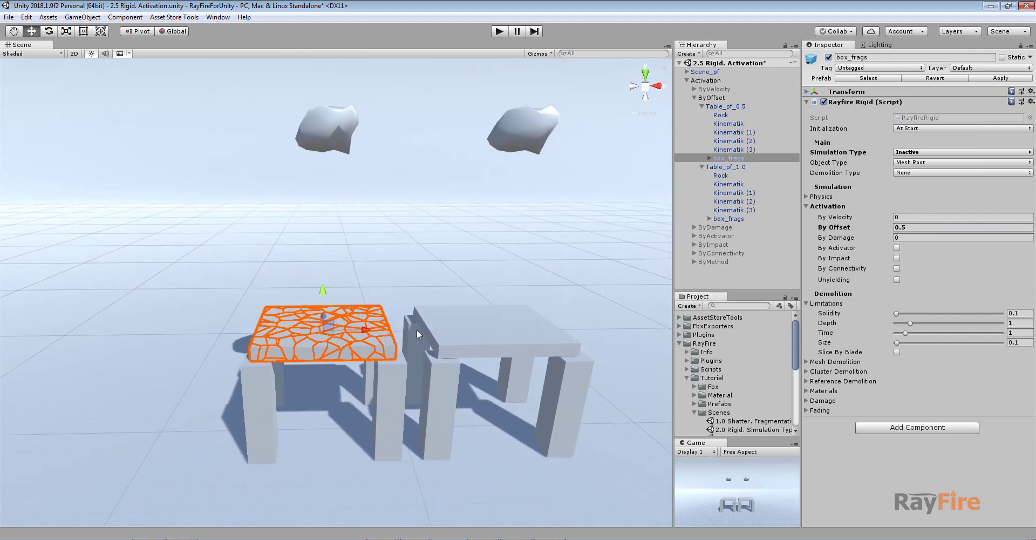
{"action": "left_click", "coordinate": [915, 230]}
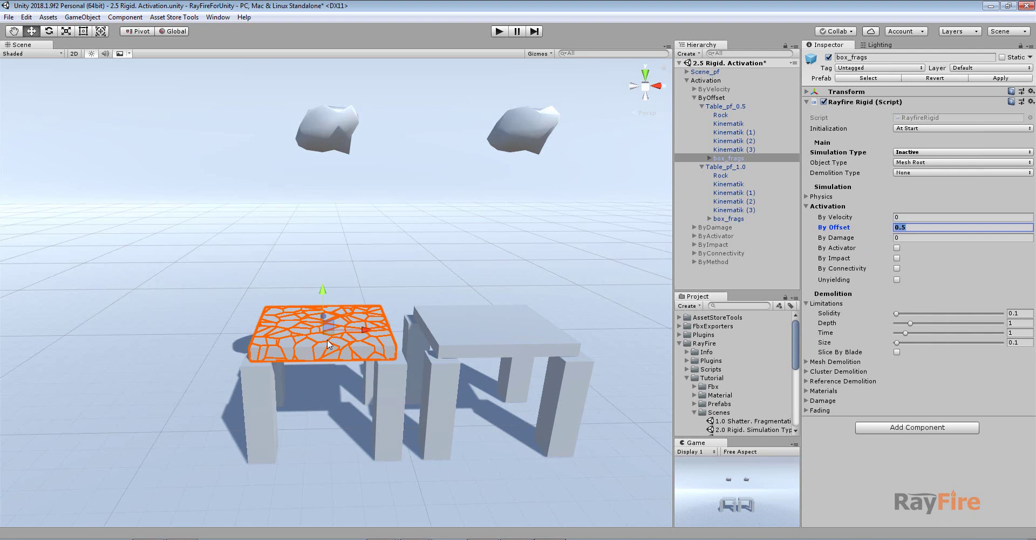
{"action": "left_click", "coordinate": [912, 227]}
{"action": "left_click_drag", "start_coordinate": [912, 227], "coordinate": [885, 229]}
{"action": "left_click", "coordinate": [489, 324]}
{"action": "middle_click_drag", "start_coordinate": [493, 327], "coordinate": [424, 300]}
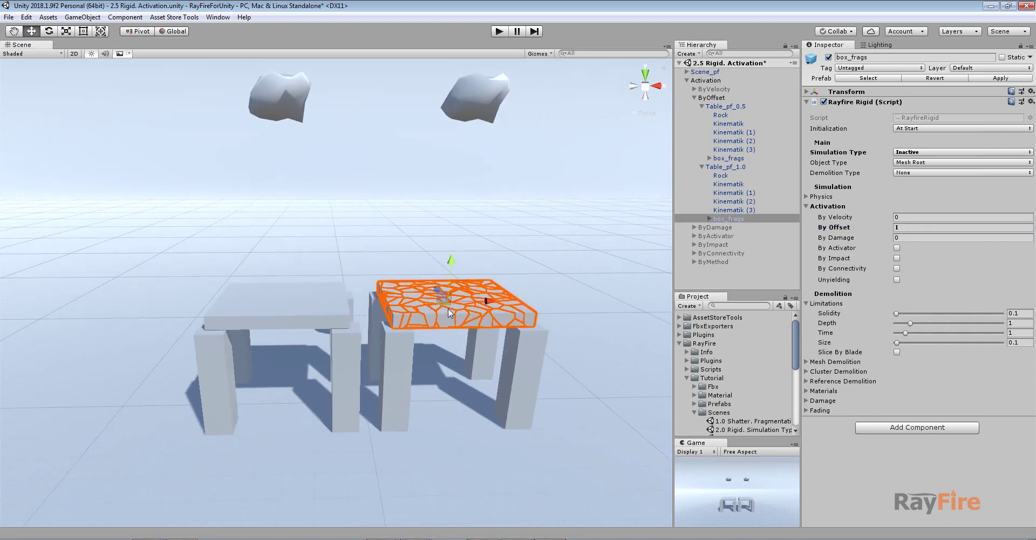
{"action": "left_click", "coordinate": [905, 226]}
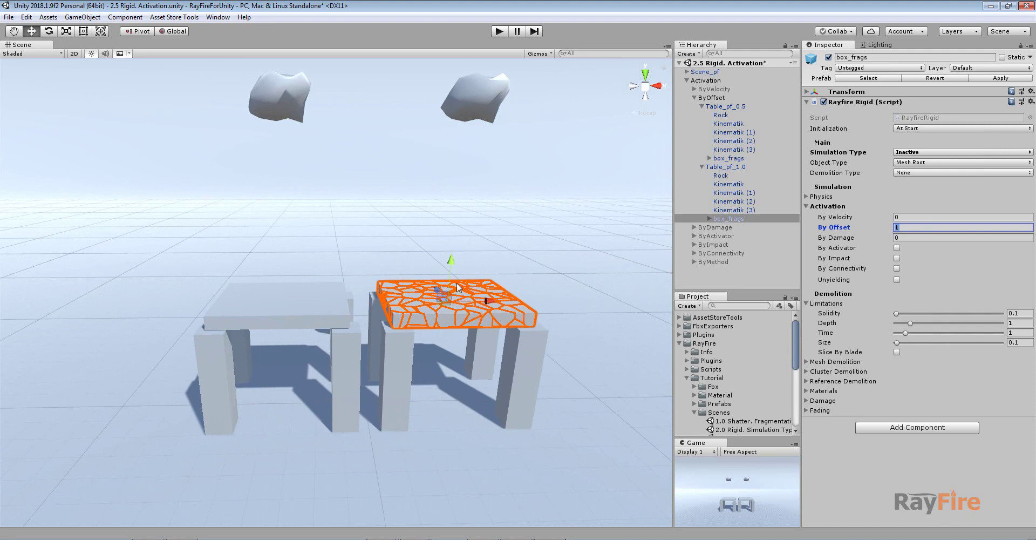
Step: Inspect the Rigid settings of the rocks above both tables and run the simulation in play mode
{"action": "scroll", "coordinate": [434, 162], "scroll_direction": "down", "scroll_amount": 2}
{"action": "left_click", "coordinate": [438, 147]}
{"action": "left_click", "coordinate": [292, 140]}
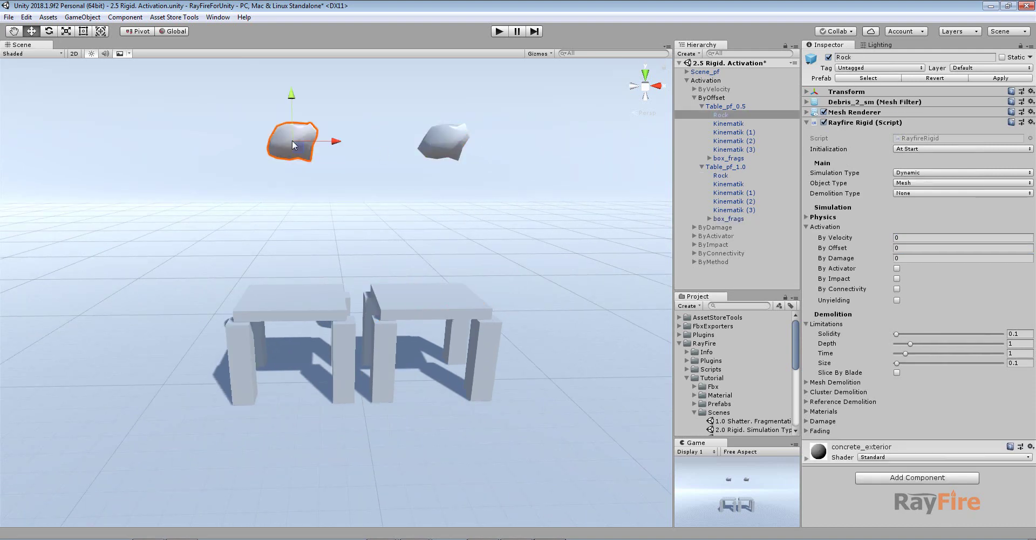
{"action": "left_click", "coordinate": [428, 139]}
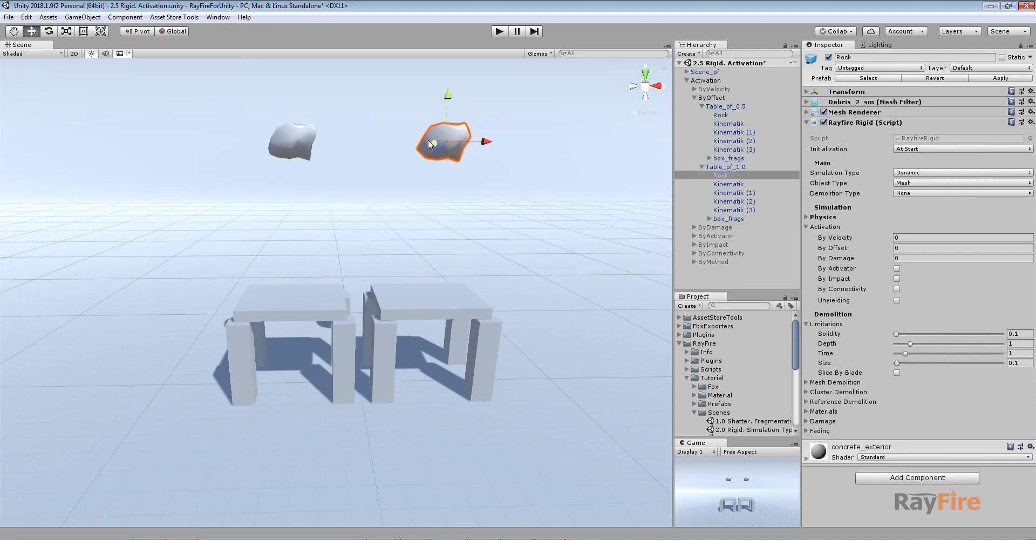
{"action": "left_click", "coordinate": [501, 33]}
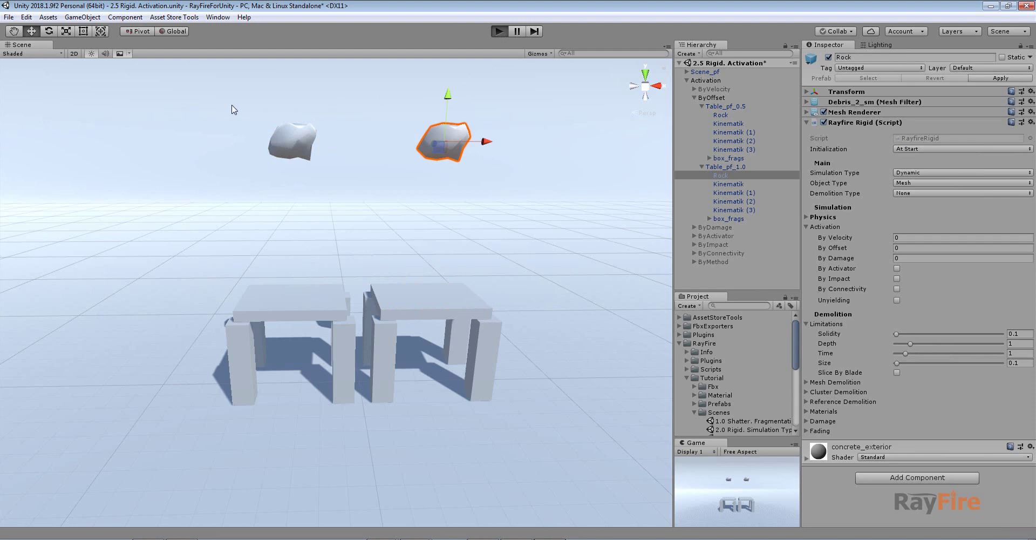
{"action": "left_click_drag", "start_coordinate": [192, 97], "coordinate": [518, 162]}
{"action": "scroll", "coordinate": [429, 284], "scroll_direction": "up", "scroll_amount": 3}
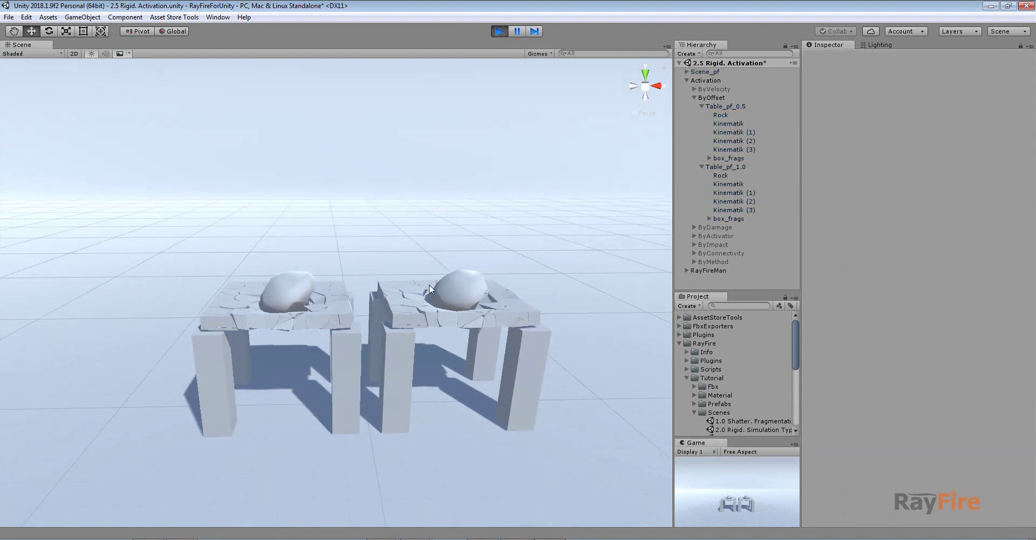
Step: Compare the rock damage to both tabletops and stop the play mode simulation
{"action": "middle_click_drag", "start_coordinate": [429, 284], "coordinate": [420, 265]}
{"action": "scroll", "coordinate": [420, 266], "scroll_direction": "up", "scroll_amount": 2}
{"action": "left_click_drag", "start_coordinate": [420, 265], "coordinate": [396, 229], "text": "alt"}
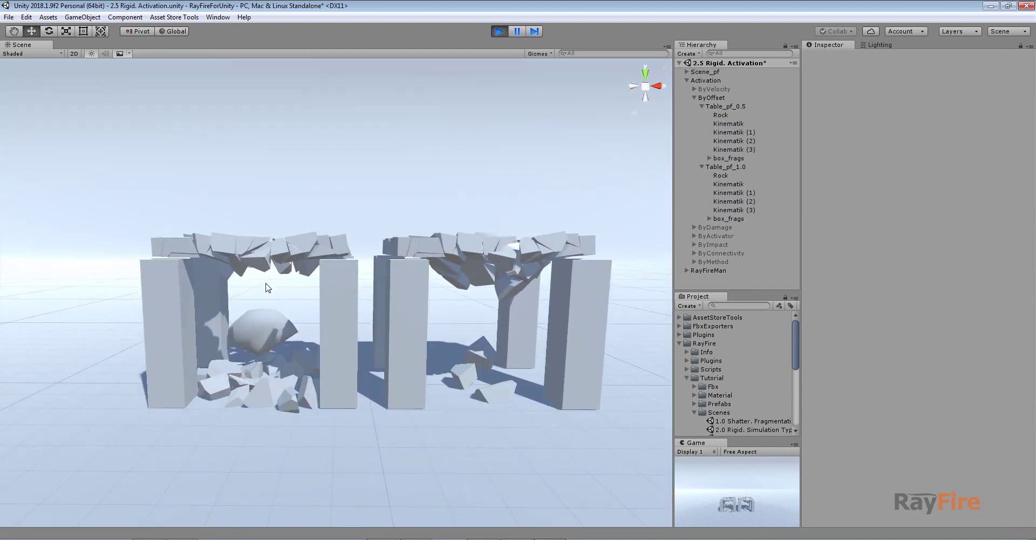
{"action": "middle_click_drag", "start_coordinate": [503, 289], "coordinate": [367, 241]}
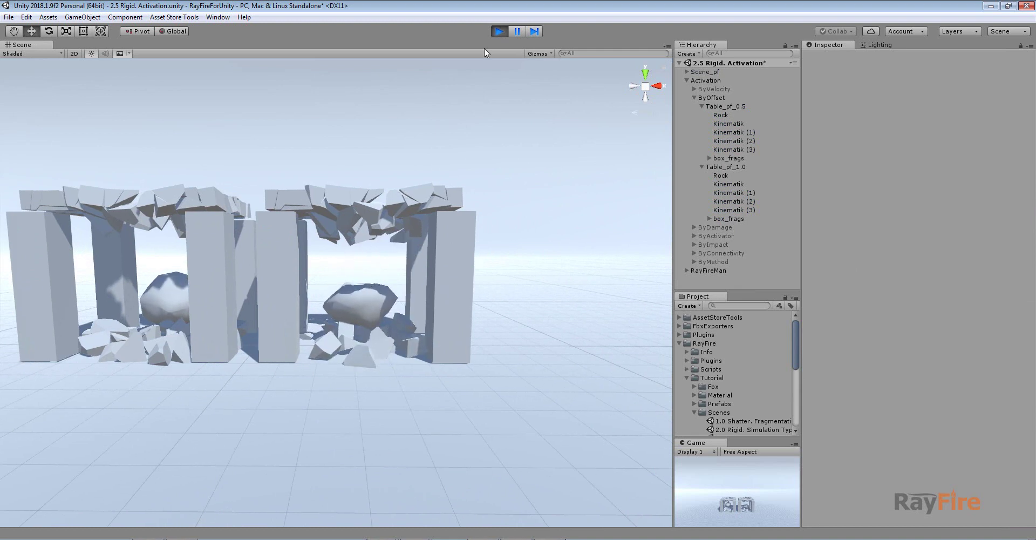
{"action": "middle_click_drag", "start_coordinate": [288, 249], "coordinate": [458, 242]}
{"action": "left_click", "coordinate": [499, 31]}
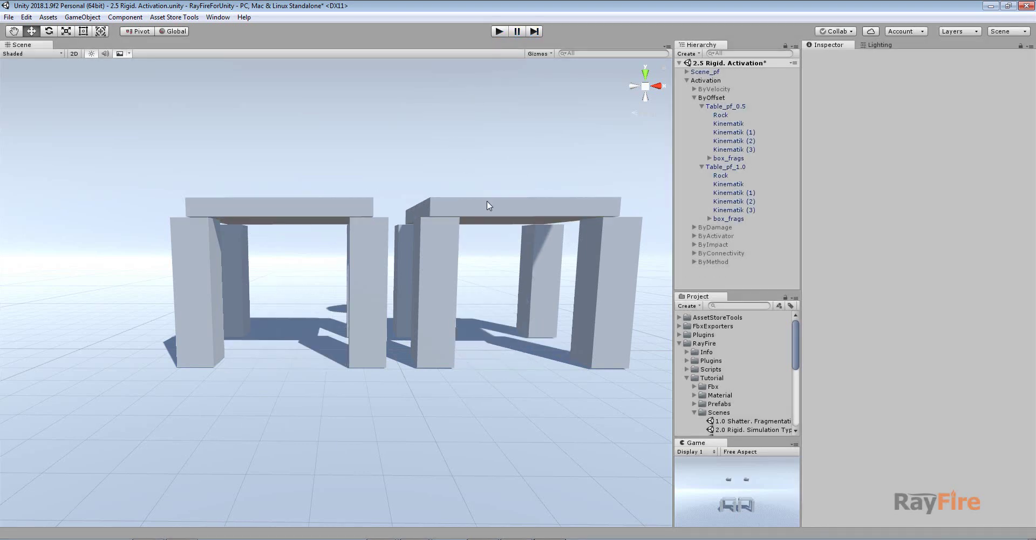
Step: Set By Offset of the Table_pf_1.0 tabletop fragments to 1.8 and restart the simulation
{"action": "left_click", "coordinate": [550, 213]}
{"action": "left_click", "coordinate": [906, 227]}
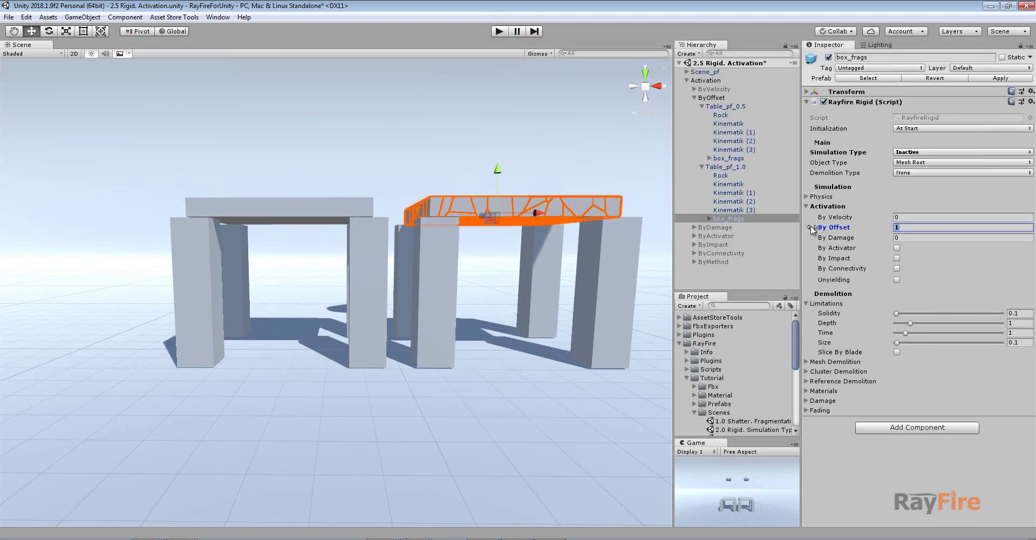
{"action": "type", "text": "1.85"}
{"action": "key", "text": "Return"}
{"action": "left_click", "coordinate": [504, 34]}
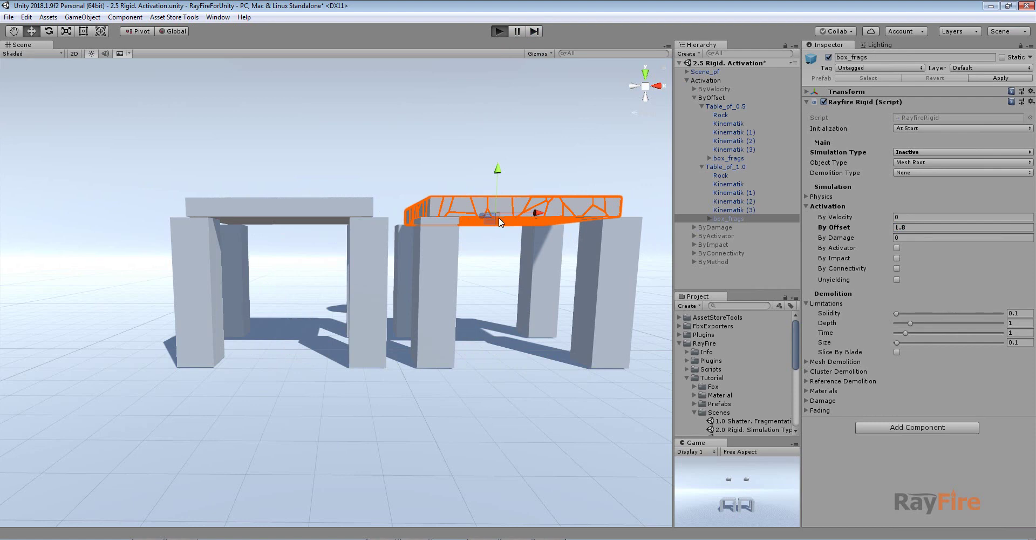
Step: Examine the Table_pf_1.0 tabletop fragments from below and from above during the rock impact
{"action": "middle_click_drag", "start_coordinate": [530, 255], "coordinate": [408, 256]}
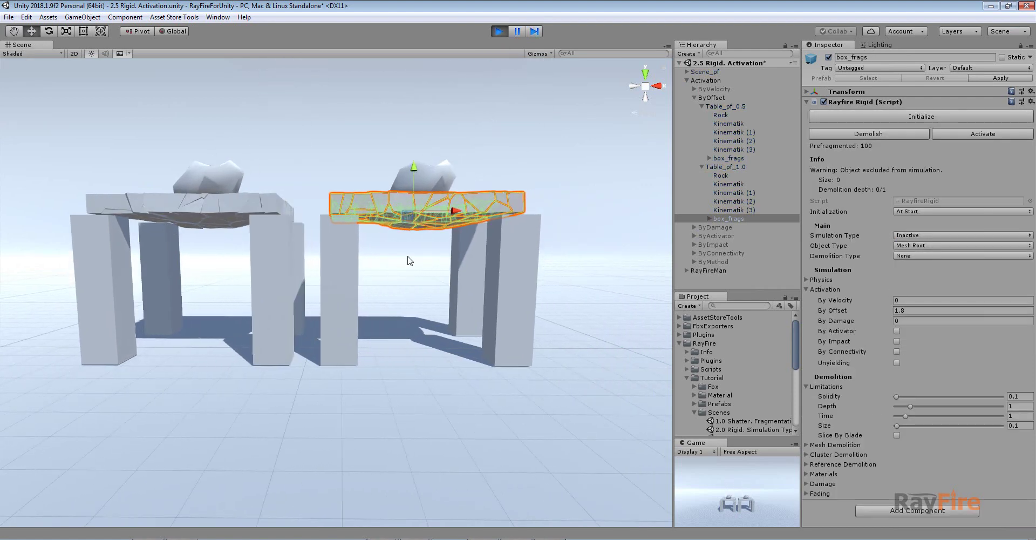
{"action": "left_click", "coordinate": [409, 267]}
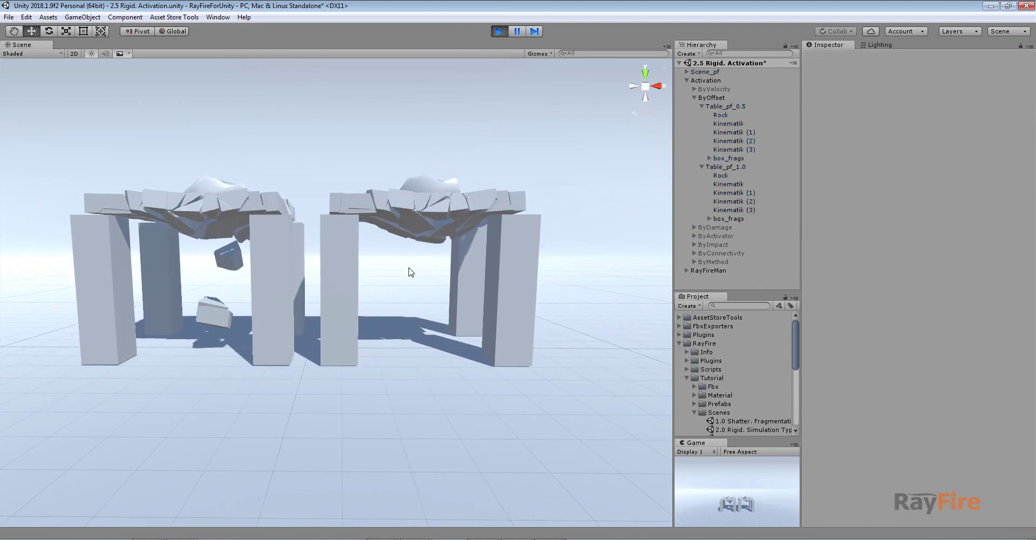
{"action": "middle_click_drag", "start_coordinate": [544, 259], "coordinate": [399, 263]}
{"action": "scroll", "coordinate": [397, 263], "scroll_direction": "up", "scroll_amount": 5}
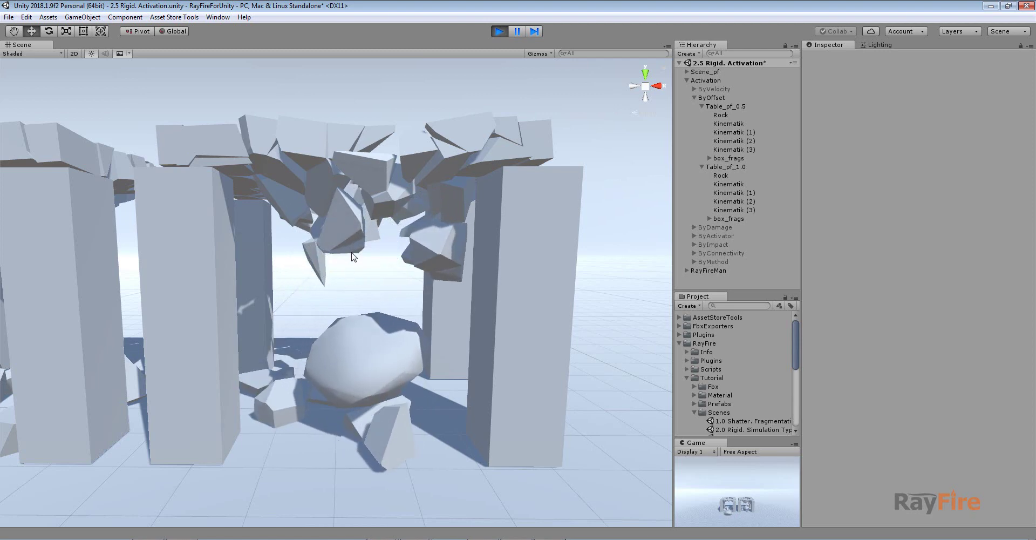
{"action": "left_click_drag", "start_coordinate": [345, 281], "coordinate": [365, 361], "text": "alt"}
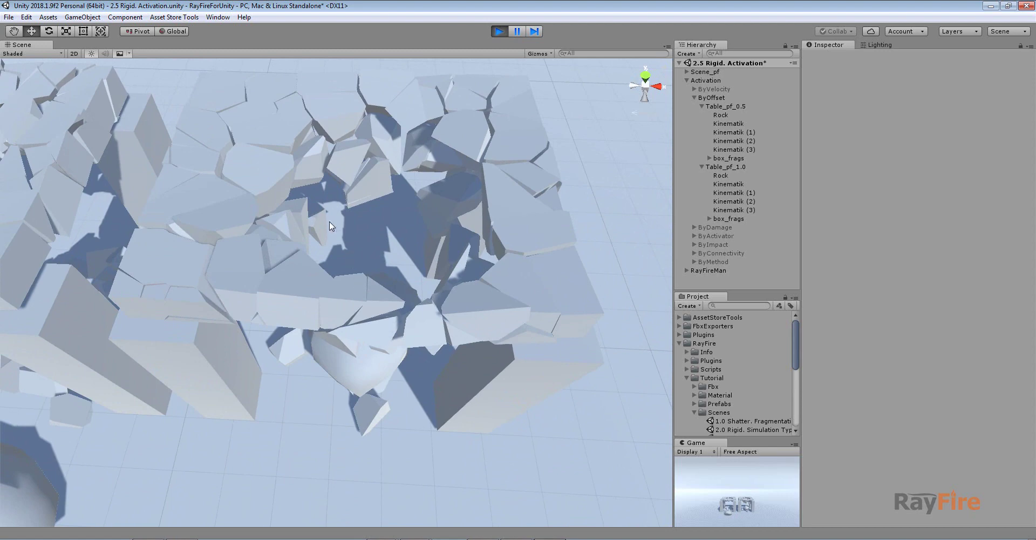
Step: Inspect the By Offset and By Velocity activation values of a hanging fragment in the Table_pf_1.0 tabletop
{"action": "left_click", "coordinate": [451, 141]}
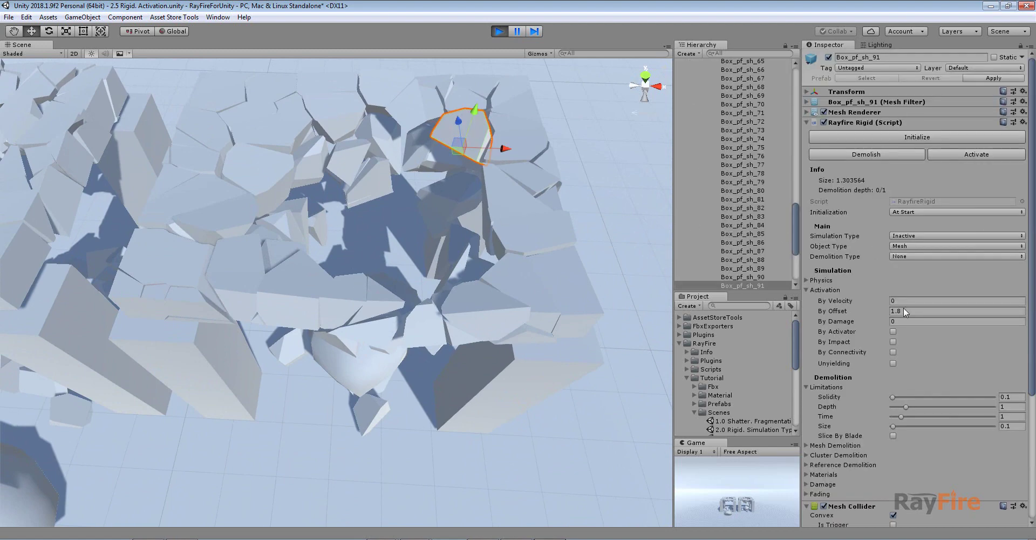
{"action": "scroll", "coordinate": [371, 225], "scroll_direction": "down", "scroll_amount": 5}
{"action": "middle_click_drag", "start_coordinate": [348, 274], "coordinate": [441, 299]}
{"action": "left_click_drag", "start_coordinate": [418, 290], "coordinate": [426, 292], "text": "alt"}
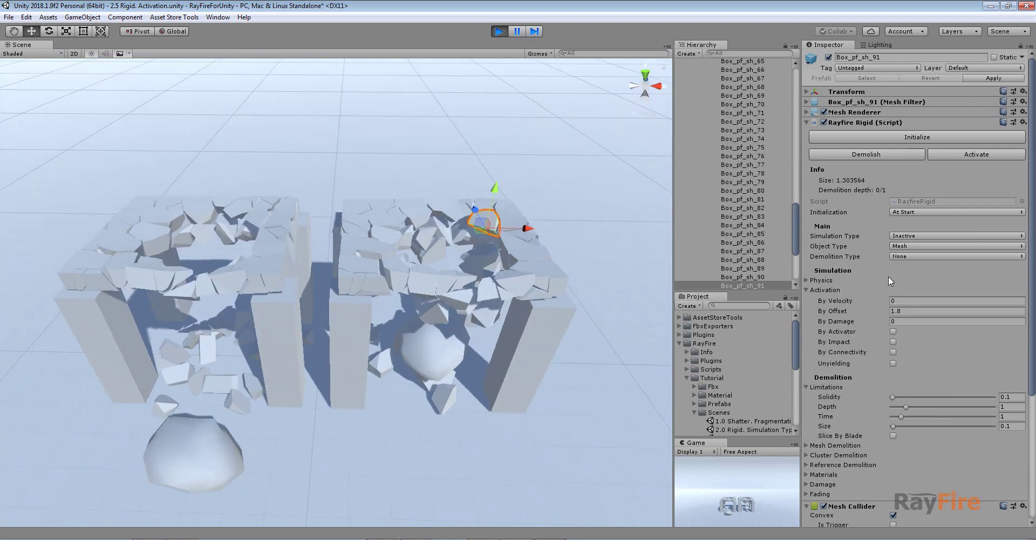
{"action": "left_click", "coordinate": [893, 309]}
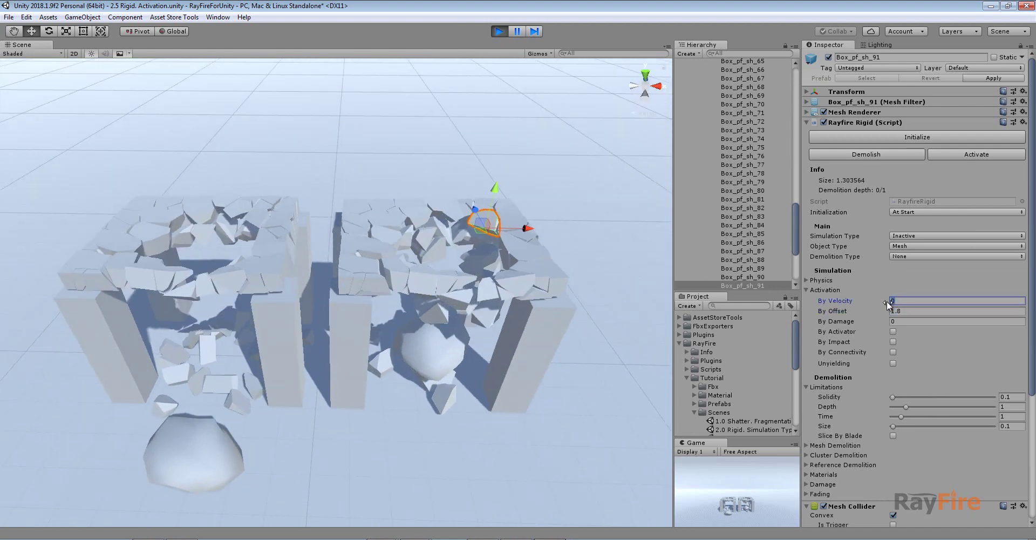
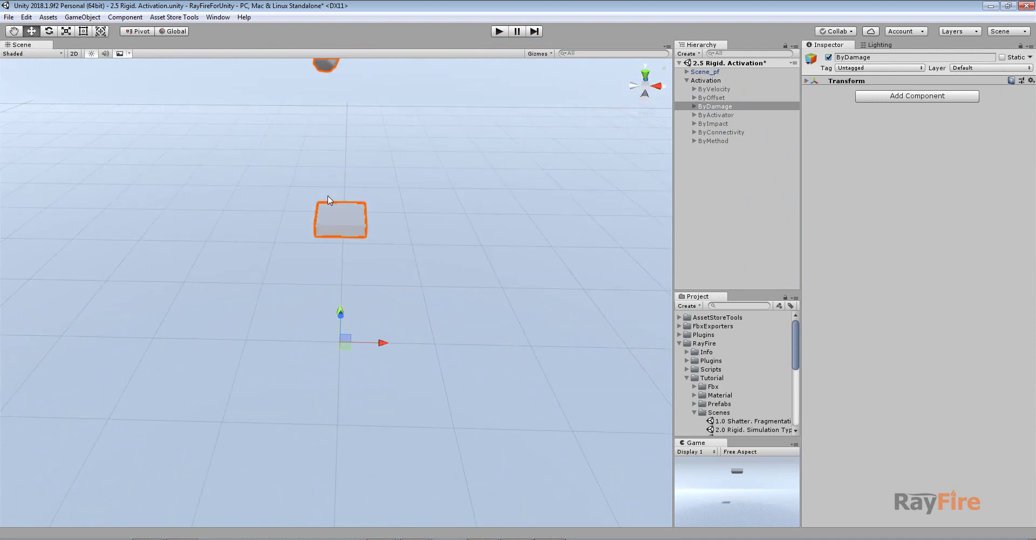
Step: Select Box_pf in the ByDamage group, show its Rigid component's Damage settings, and view the box together with the two rocks above it
{"action": "key", "text": "f"}
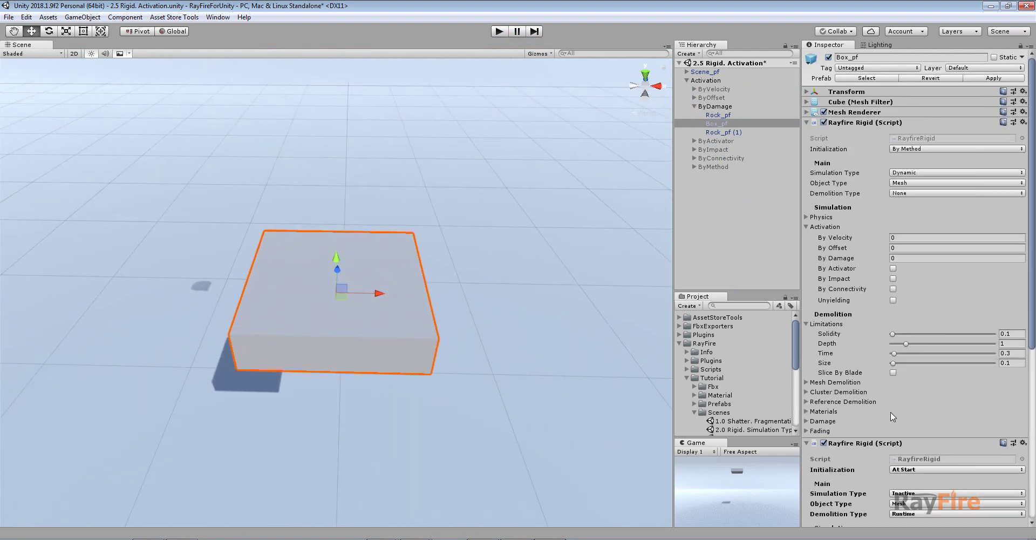
{"action": "left_click", "coordinate": [806, 323]}
{"action": "left_click", "coordinate": [821, 372]}
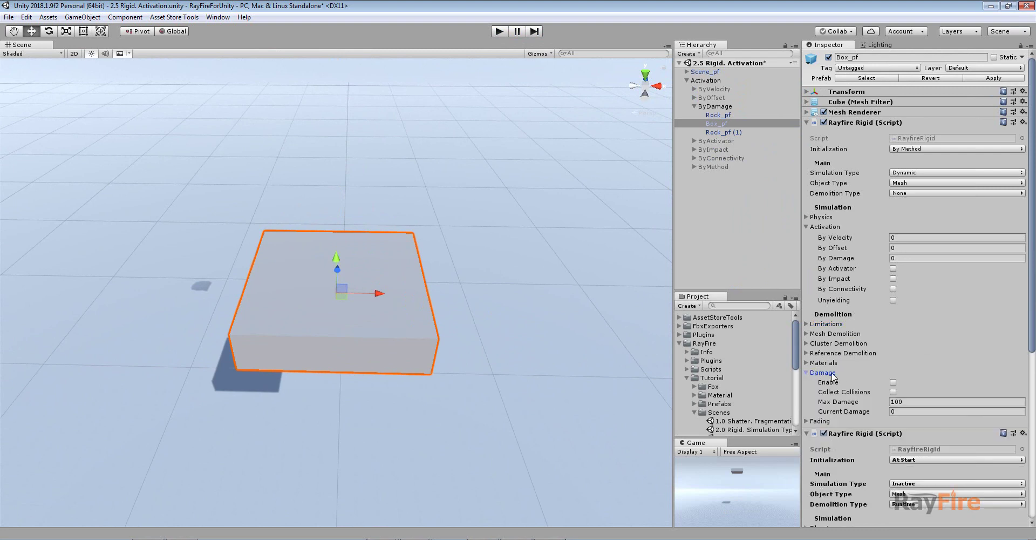
{"action": "scroll", "coordinate": [303, 205], "scroll_direction": "down", "scroll_amount": 4}
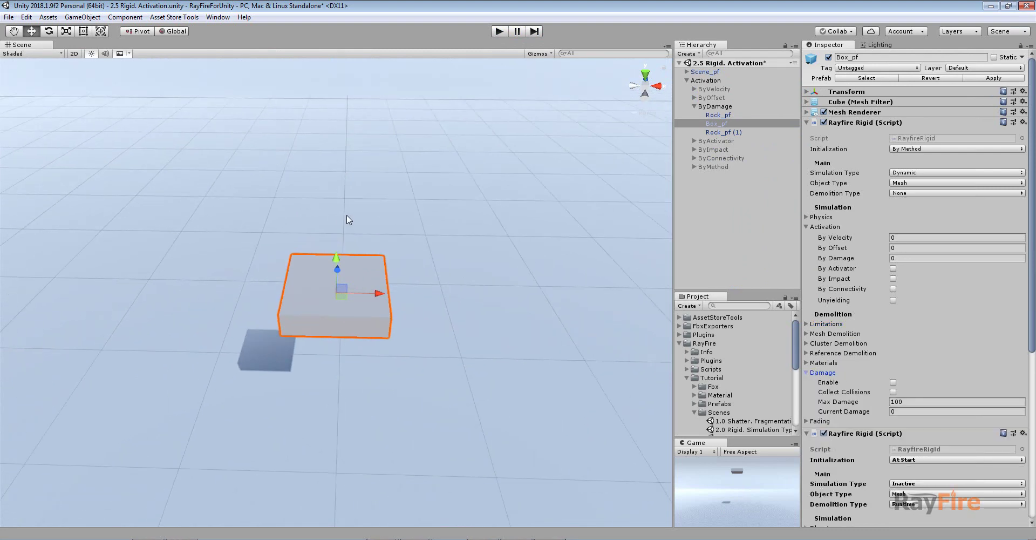
{"action": "scroll", "coordinate": [378, 227], "scroll_direction": "down", "scroll_amount": 3}
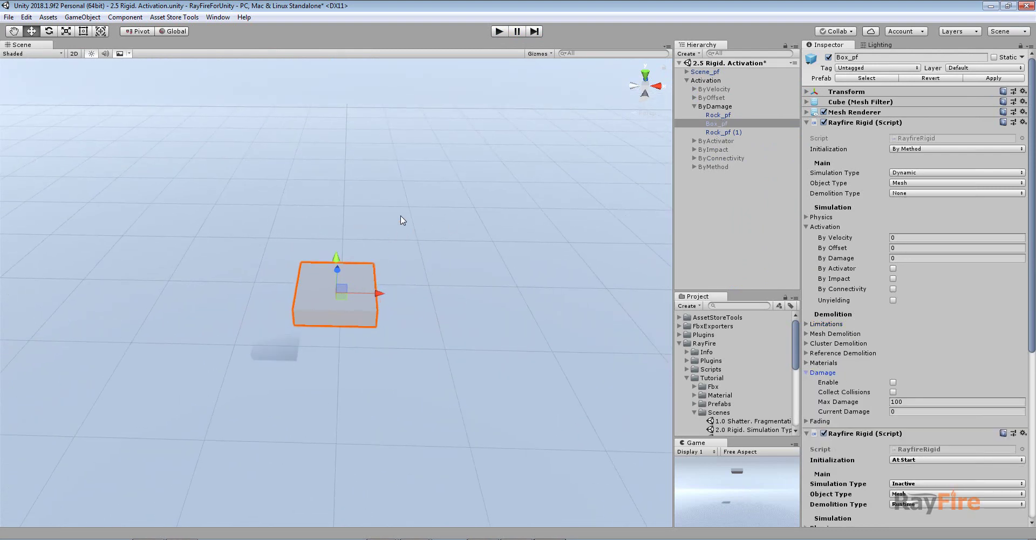
{"action": "scroll", "coordinate": [399, 215], "scroll_direction": "down", "scroll_amount": 5}
{"action": "middle_click_drag", "start_coordinate": [350, 255], "coordinate": [356, 316]}
{"action": "left_click", "coordinate": [352, 302]}
{"action": "left_click", "coordinate": [345, 337]}
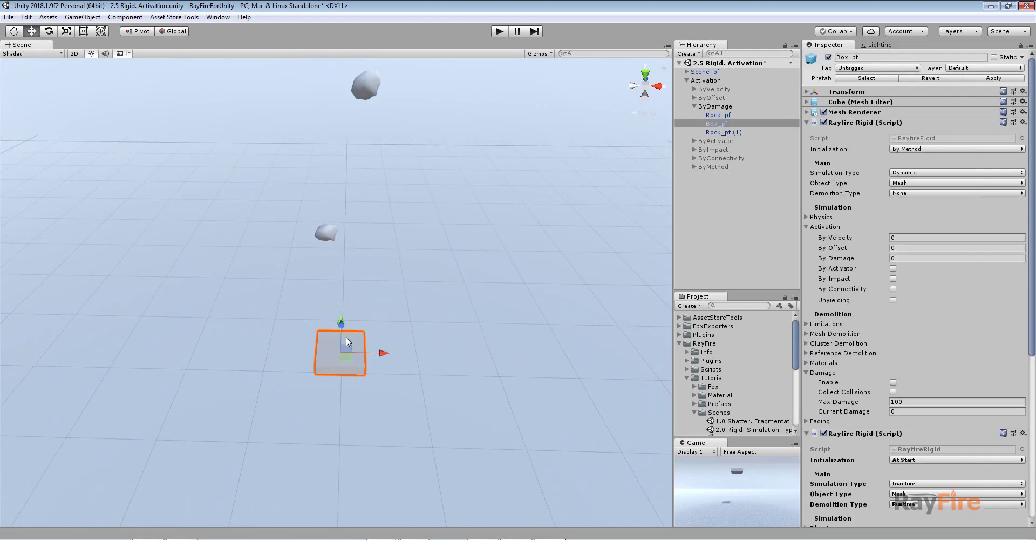
{"action": "left_click_drag", "start_coordinate": [348, 335], "coordinate": [357, 291], "text": "alt"}
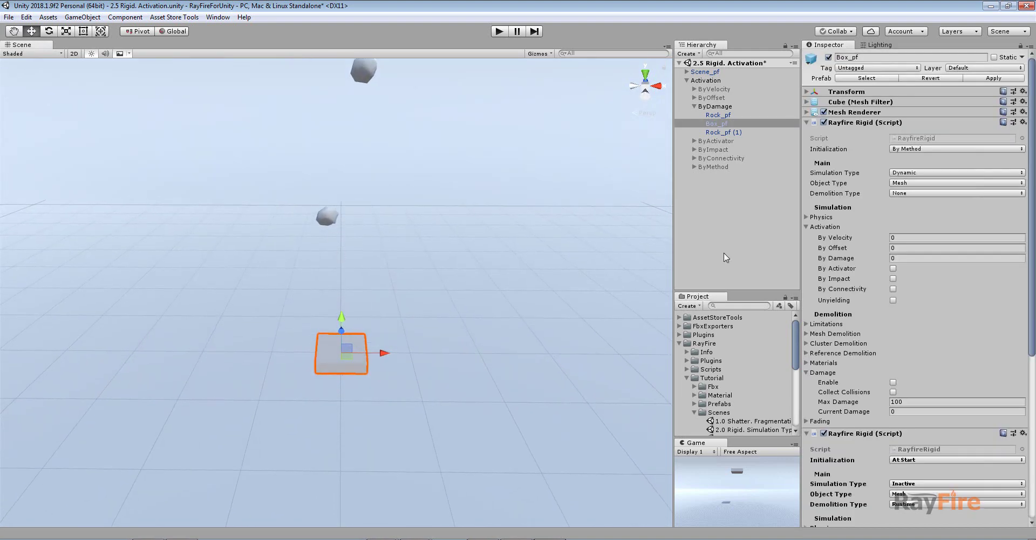
Step: Remove the extra Rayfire Rigid component with By Method initialization from Box_pf
{"action": "left_click", "coordinate": [1023, 433]}
{"action": "left_click", "coordinate": [1023, 122]}
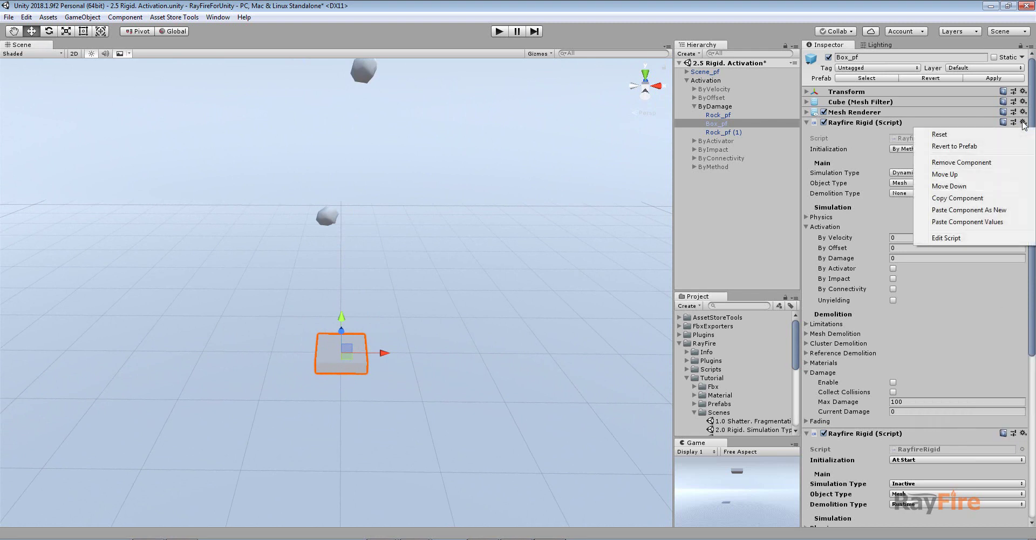
{"action": "left_click", "coordinate": [971, 164]}
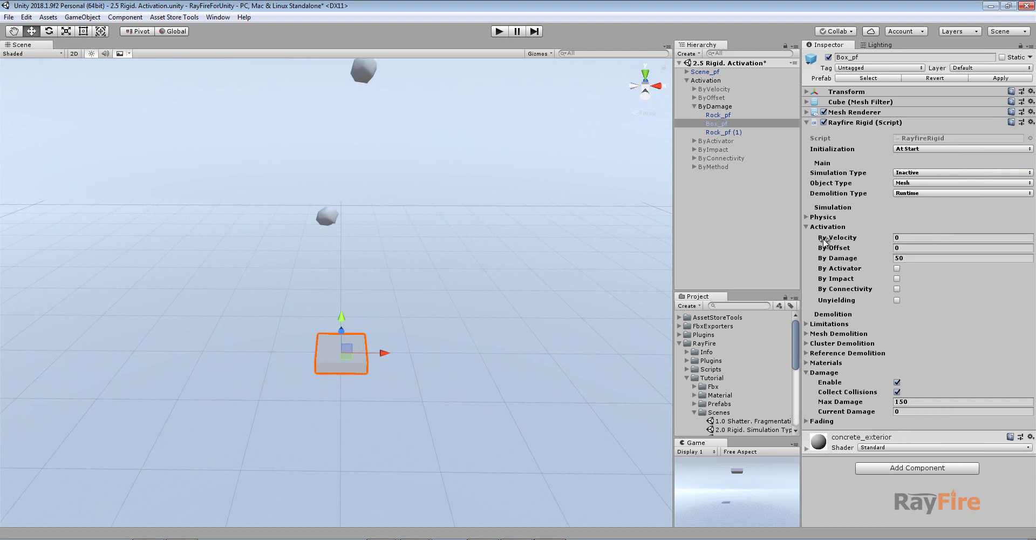
Step: Review Box_pf's By Damage activation threshold against its Max Damage and Current Damage values
{"action": "left_click", "coordinate": [905, 257]}
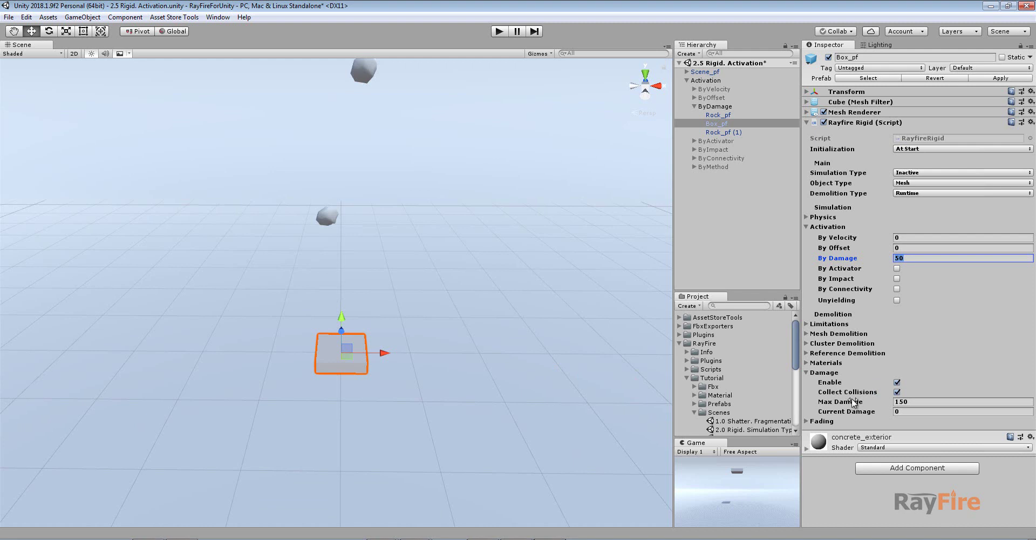
{"action": "left_click", "coordinate": [911, 401]}
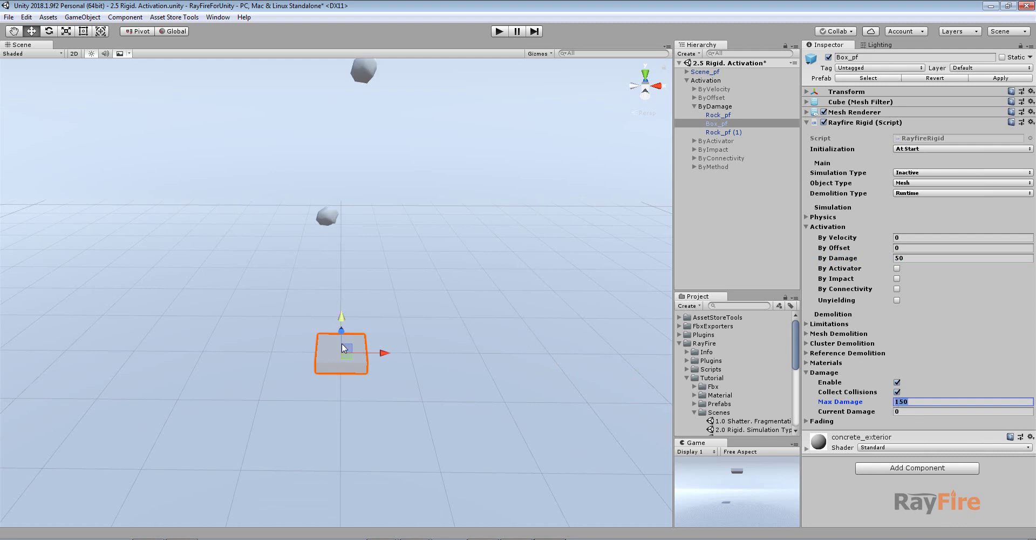
{"action": "left_click", "coordinate": [899, 412]}
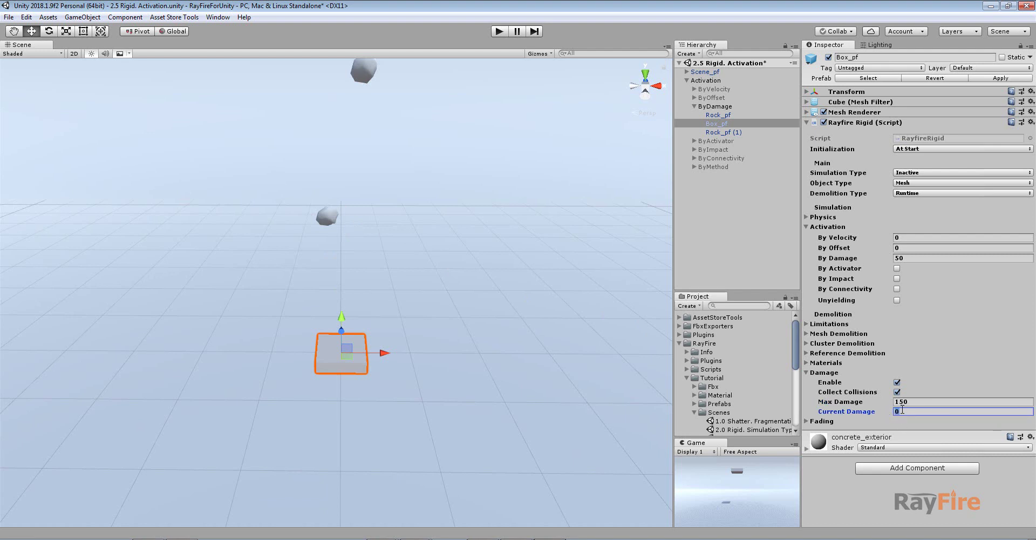
{"action": "left_click", "coordinate": [909, 401]}
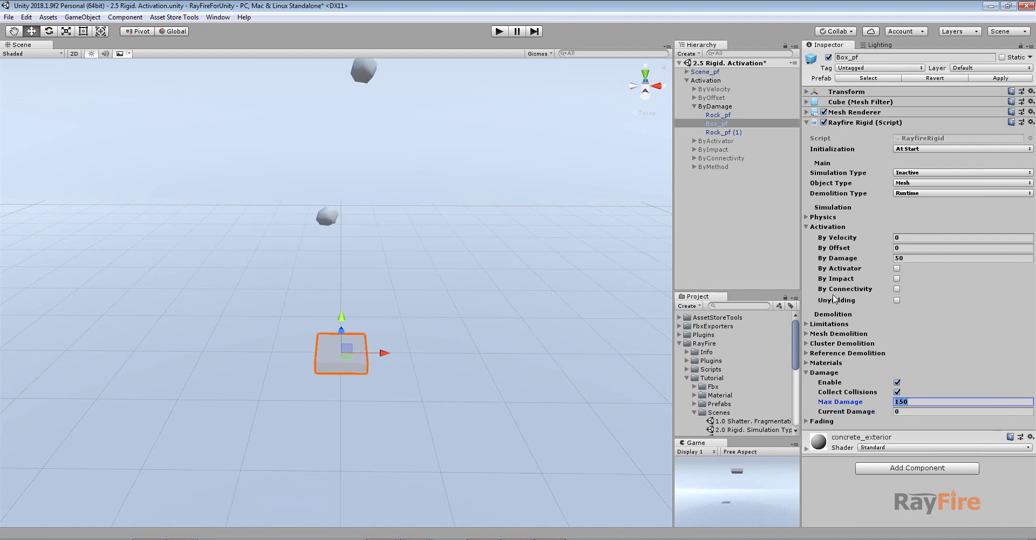
{"action": "left_click", "coordinate": [908, 259]}
{"action": "left_click", "coordinate": [902, 259]}
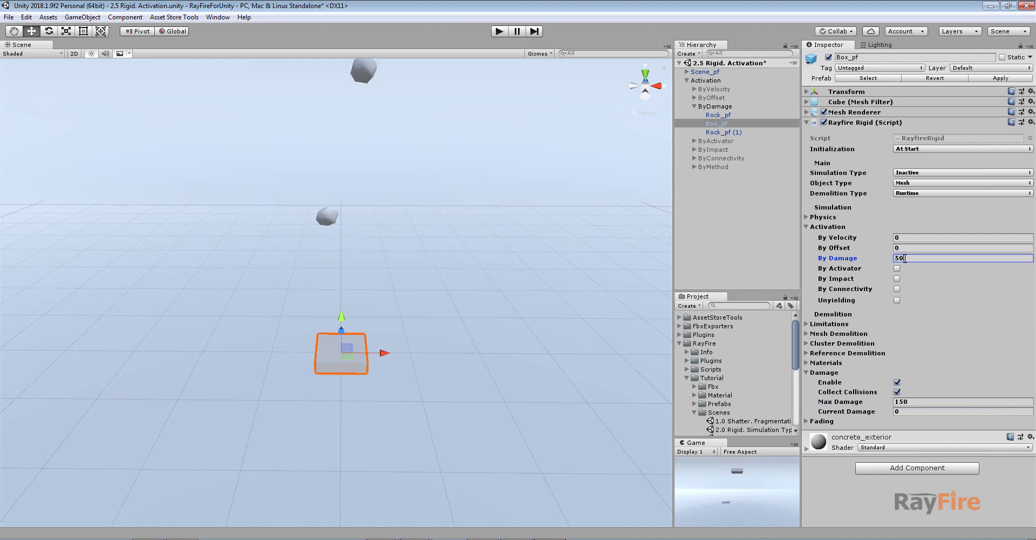
{"action": "left_click_drag", "start_coordinate": [907, 261], "coordinate": [898, 258]}
Step: Start the simulation with the box and both rocks in view, and show Box_pf's damage read-out
{"action": "left_click", "coordinate": [327, 217]}
{"action": "left_click", "coordinate": [341, 354]}
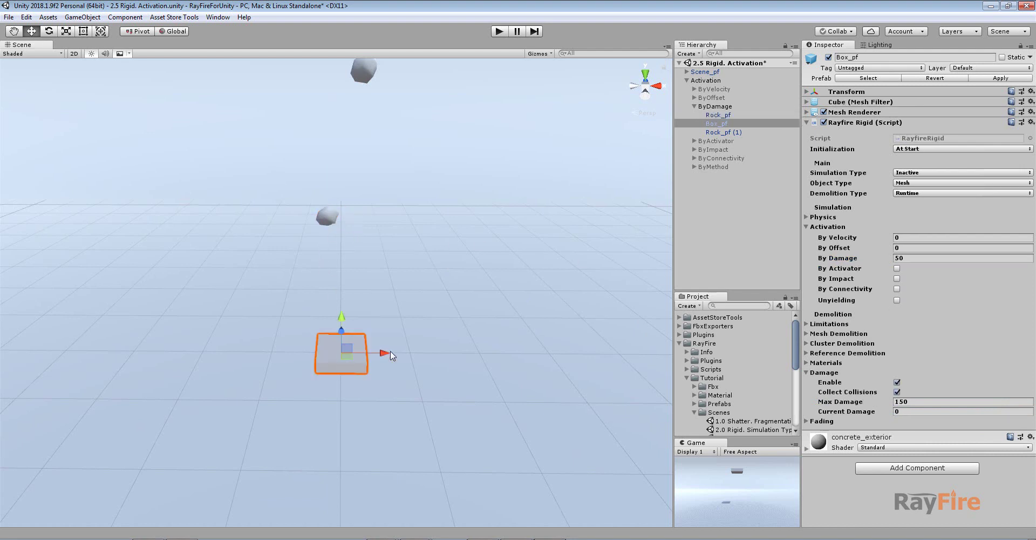
{"action": "scroll", "coordinate": [378, 302], "scroll_direction": "down", "scroll_amount": 3}
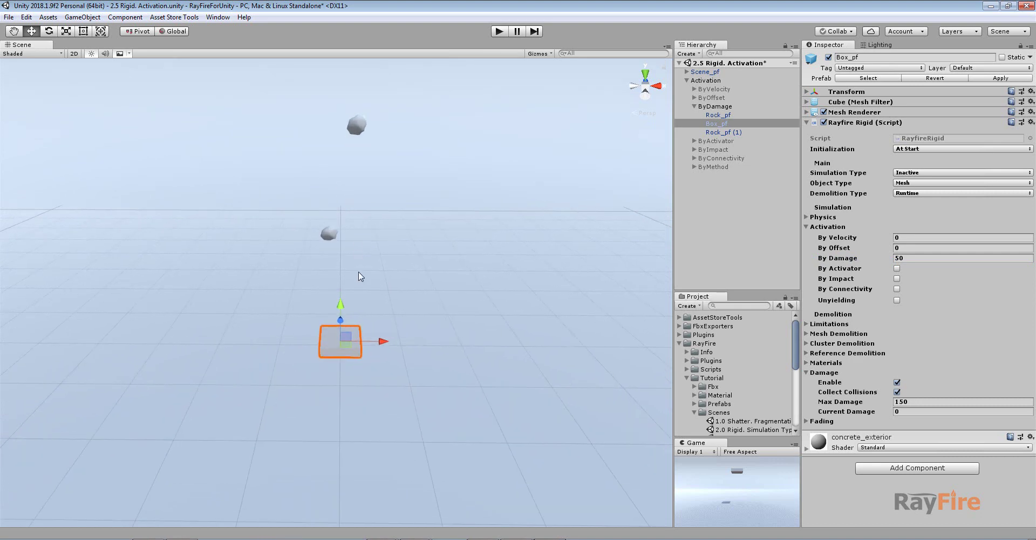
{"action": "left_click_drag", "start_coordinate": [370, 339], "coordinate": [377, 307], "text": "alt"}
{"action": "left_click", "coordinate": [499, 33]}
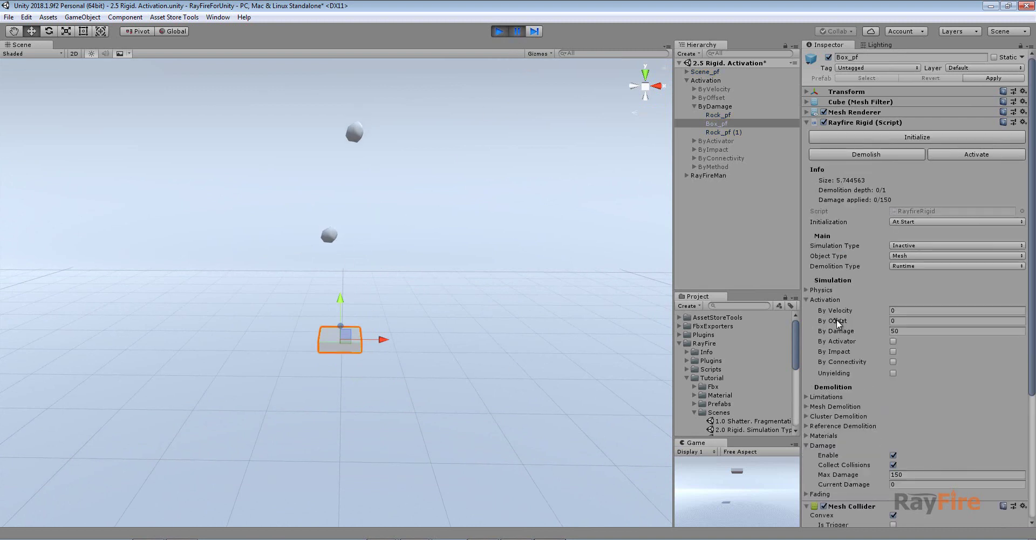
{"action": "scroll", "coordinate": [845, 502], "scroll_direction": "down", "scroll_amount": 3}
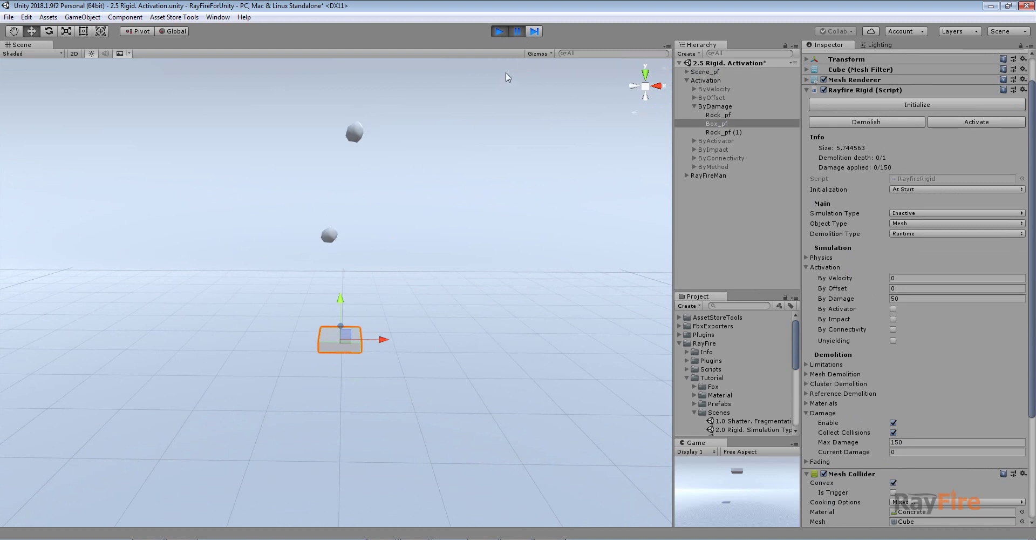
Step: Advance the simulation through the rock impacts on the box and examine Box_pf's Current Damage and the box itself
{"action": "left_click", "coordinate": [517, 31]}
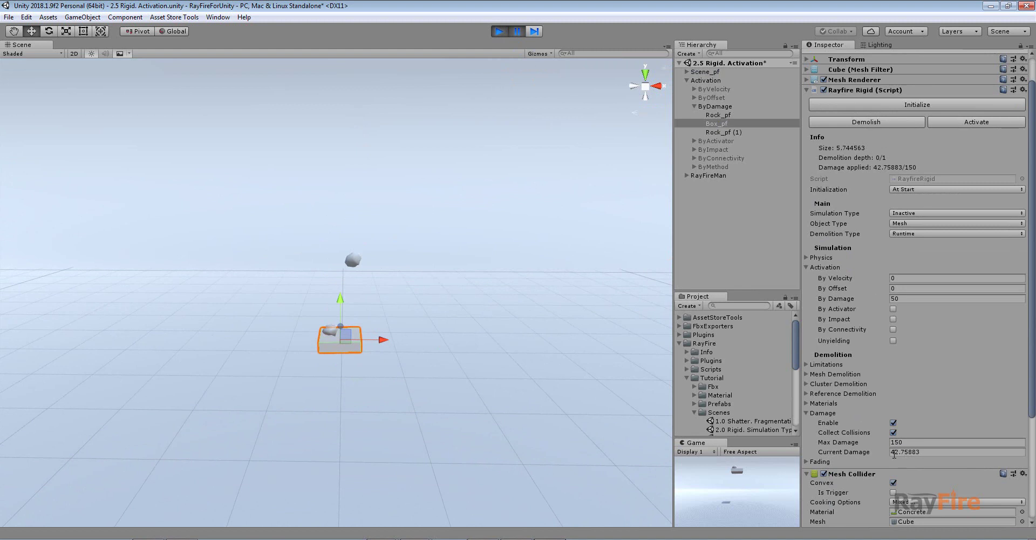
{"action": "scroll", "coordinate": [293, 361], "scroll_direction": "up", "scroll_amount": 4}
{"action": "left_click_drag", "start_coordinate": [349, 393], "coordinate": [379, 381], "text": "alt"}
{"action": "middle_click_drag", "start_coordinate": [330, 353], "coordinate": [344, 290]}
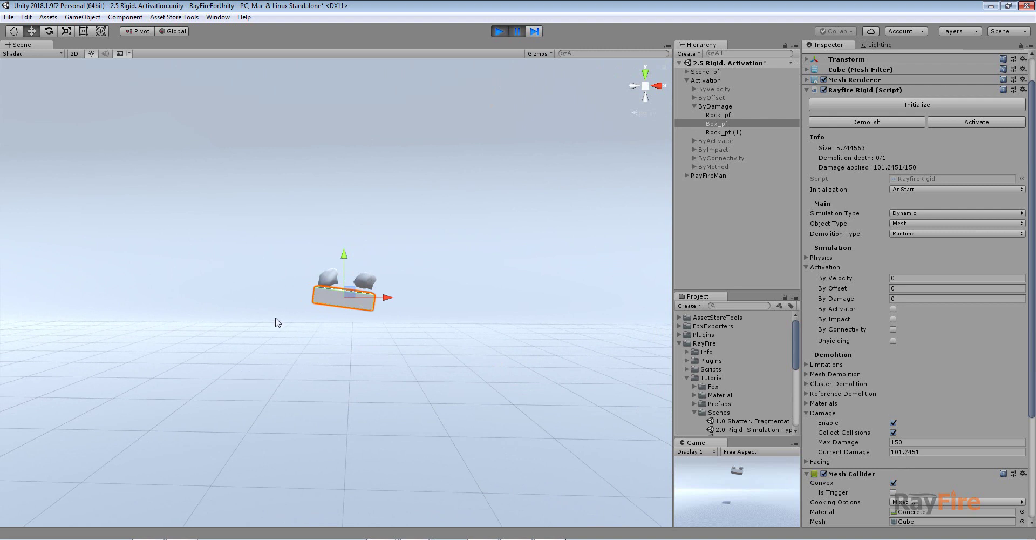
Step: Run the simulation in short pauses as the box falls, checking its accumulated damage before it reaches the ground
{"action": "left_click", "coordinate": [516, 33]}
{"action": "left_click", "coordinate": [516, 33]}
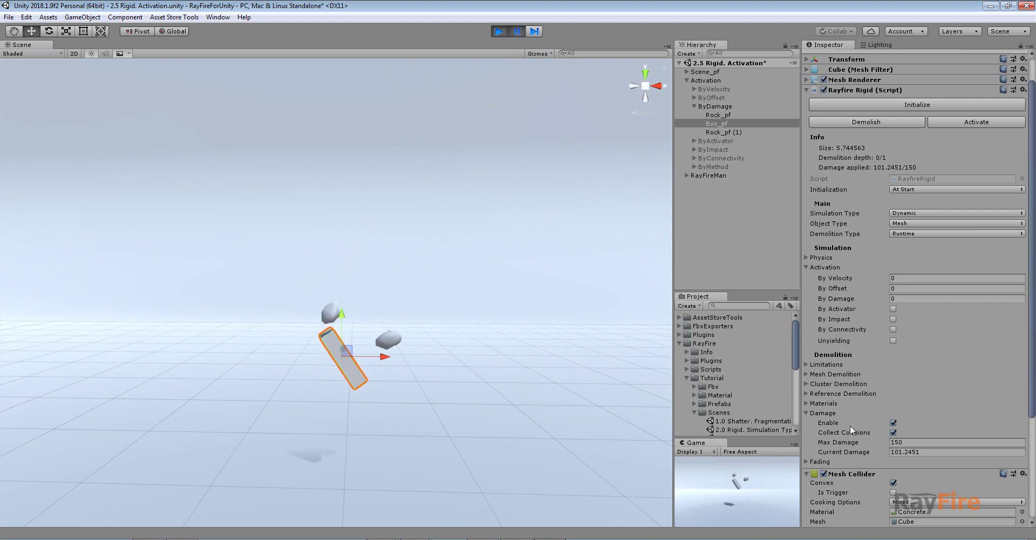
{"action": "middle_click_drag", "start_coordinate": [348, 387], "coordinate": [336, 329]}
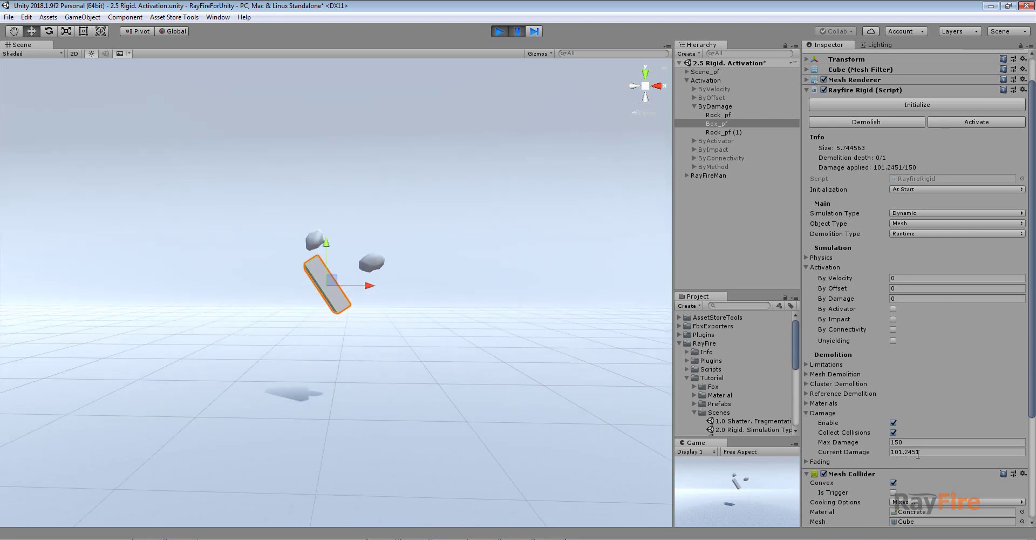
{"action": "left_click", "coordinate": [518, 33]}
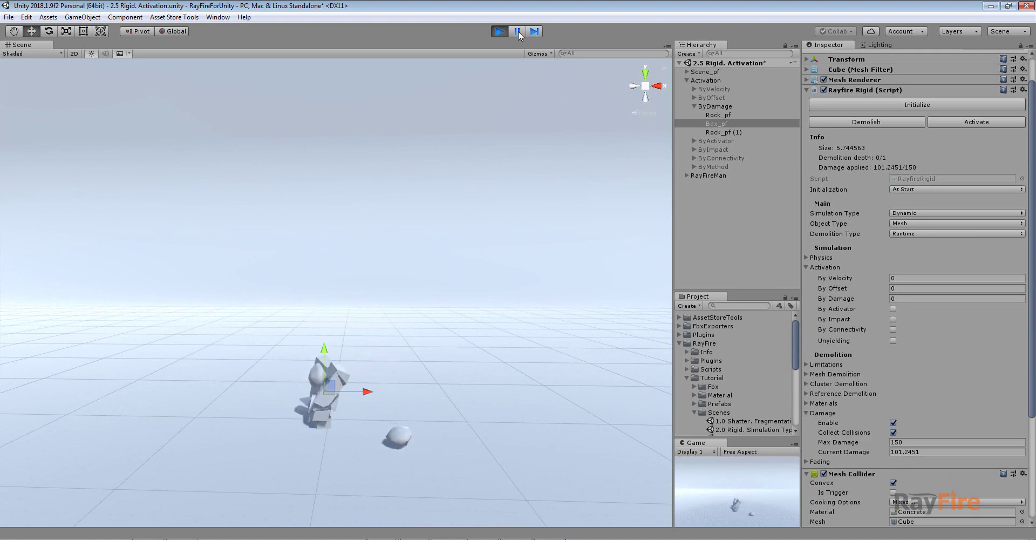
Step: Examine the demolished box's fragments on the ground from several angles and stop the simulation
{"action": "left_click_drag", "start_coordinate": [377, 308], "coordinate": [371, 372], "text": "alt"}
{"action": "scroll", "coordinate": [373, 326], "scroll_direction": "down", "scroll_amount": 9}
{"action": "middle_click_drag", "start_coordinate": [357, 282], "coordinate": [352, 350]}
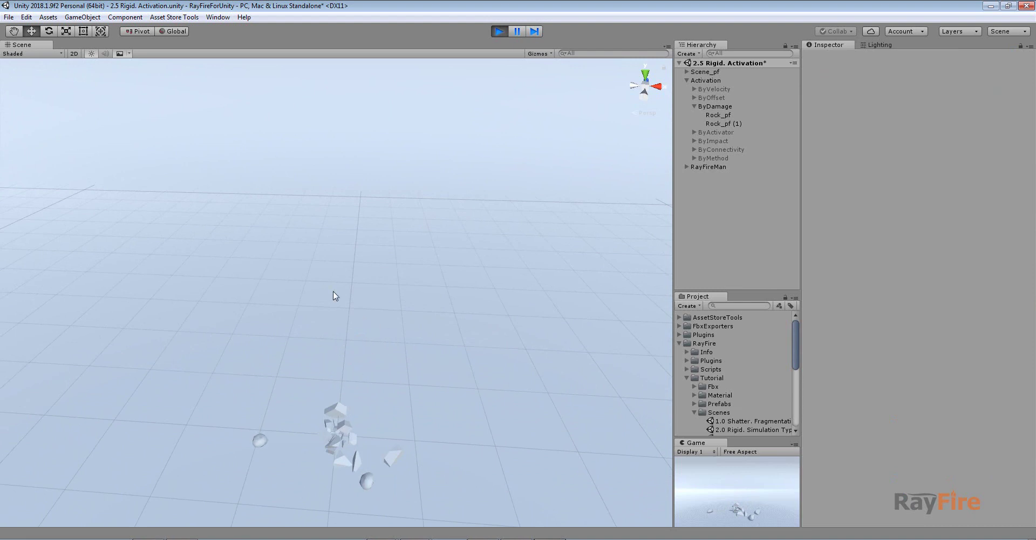
{"action": "left_click_drag", "start_coordinate": [348, 408], "coordinate": [283, 444], "text": "alt"}
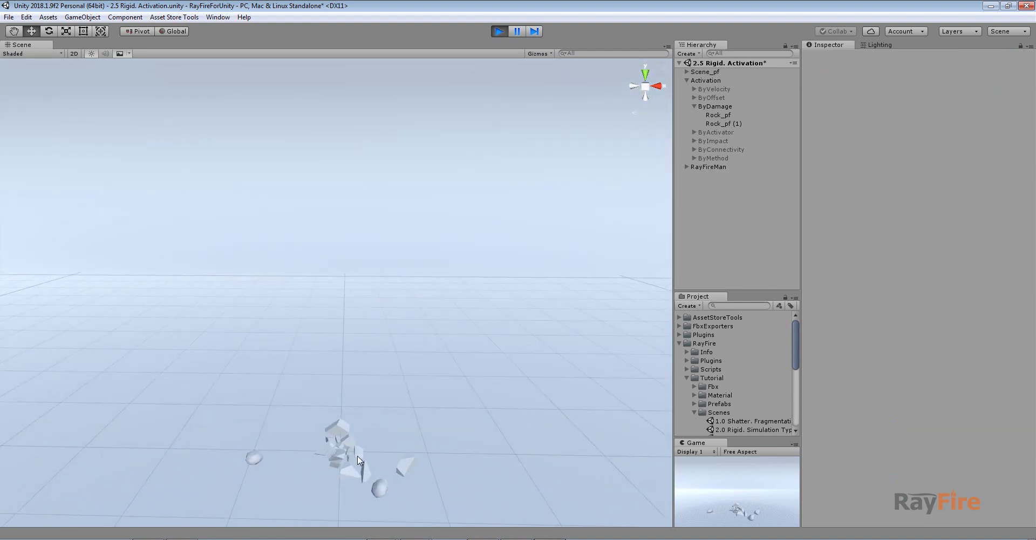
{"action": "left_click", "coordinate": [498, 31]}
Step: Enable the ByActivator group and disable the ByDamage group in the scene
{"action": "left_click", "coordinate": [695, 107]}
{"action": "left_click", "coordinate": [707, 115]}
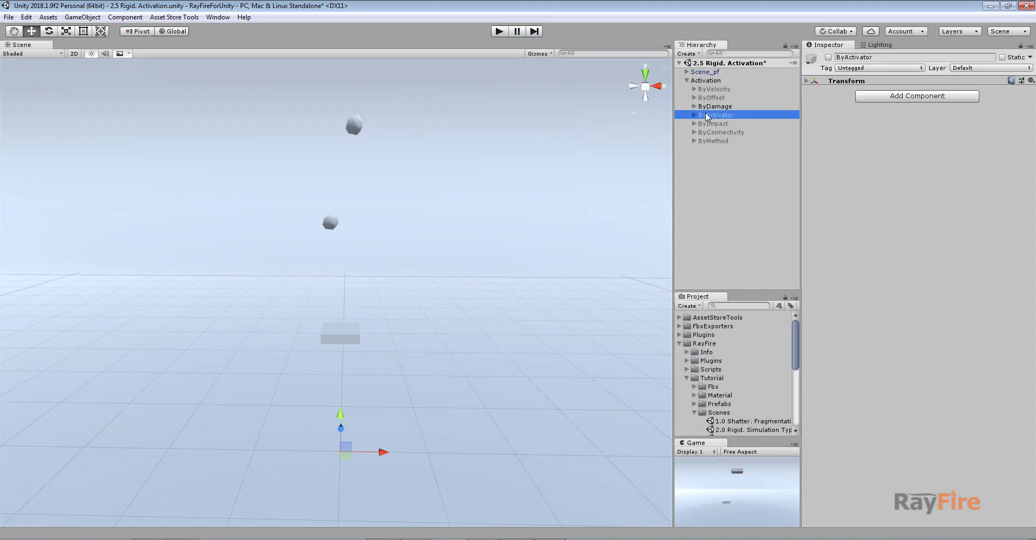
{"action": "left_click", "coordinate": [828, 57]}
{"action": "left_click", "coordinate": [715, 107]}
{"action": "left_click", "coordinate": [828, 57]}
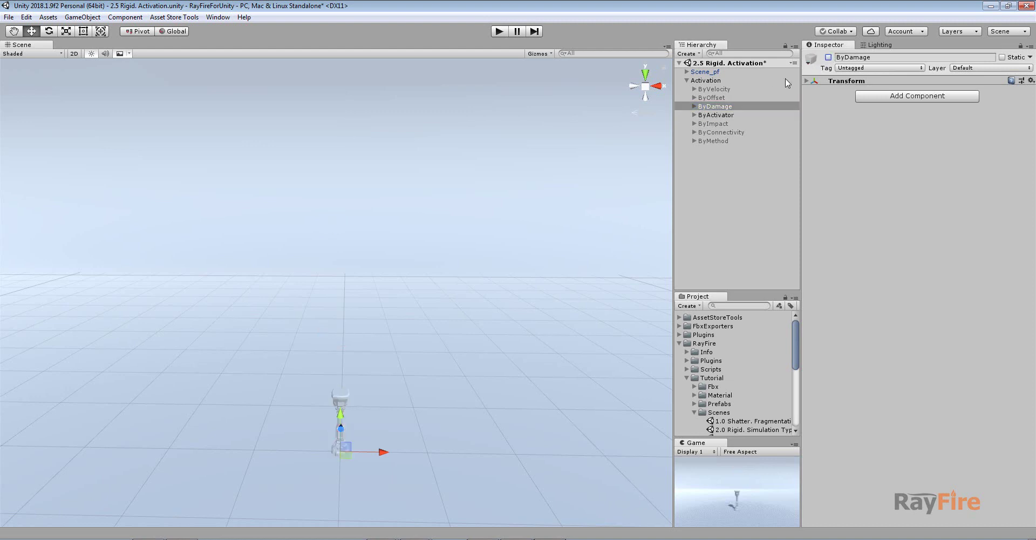
Step: Enable the Activator object inside the ByActivator group and frame its sphere gizmo above the column
{"action": "left_click", "coordinate": [694, 115]}
{"action": "left_click", "coordinate": [704, 122]}
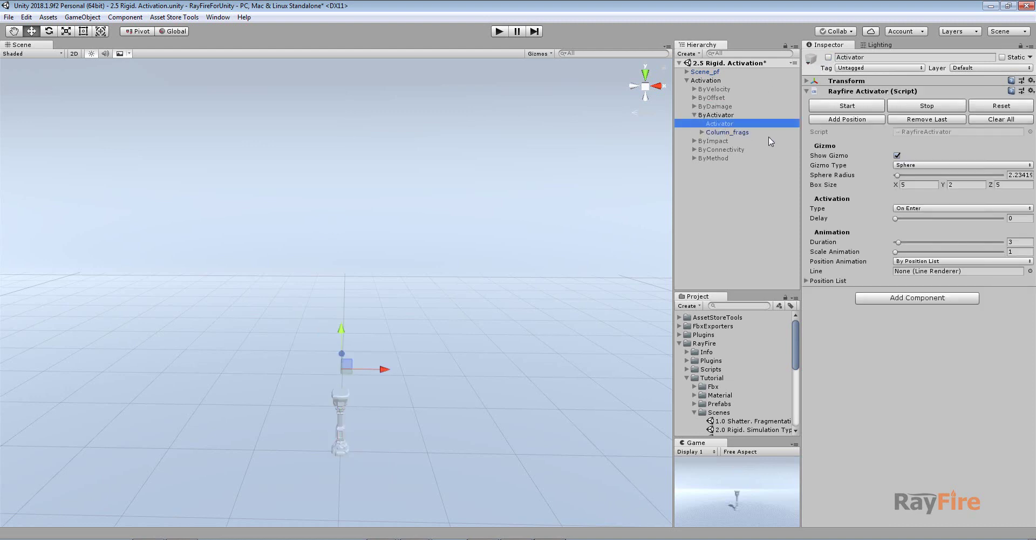
{"action": "left_click", "coordinate": [828, 57]}
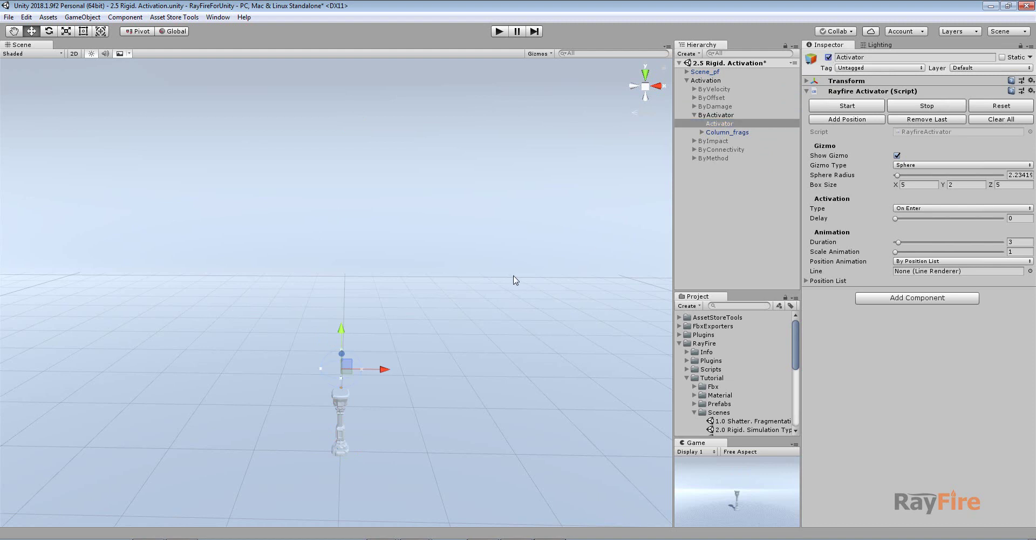
{"action": "key", "text": "f"}
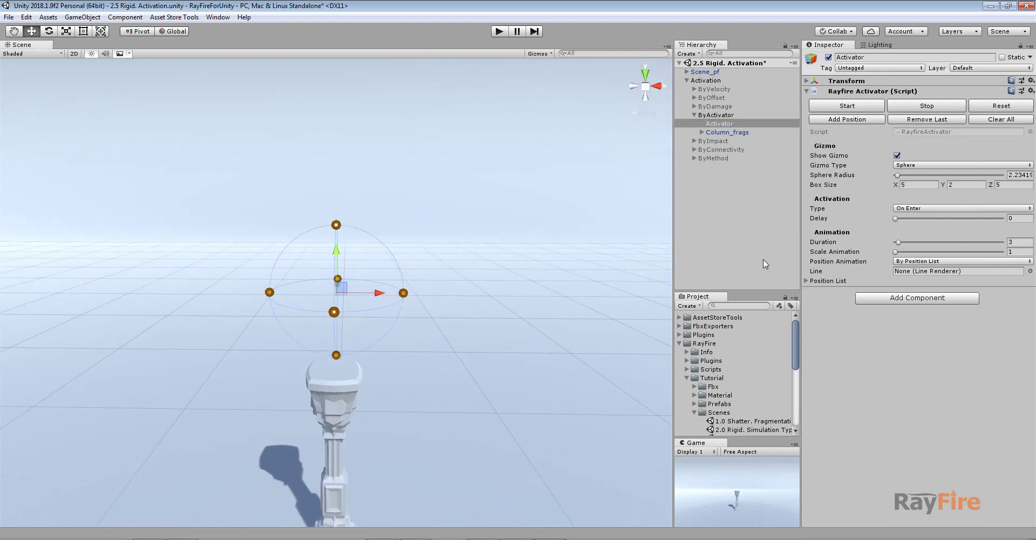
{"action": "left_click_drag", "start_coordinate": [338, 350], "coordinate": [354, 267], "text": "alt"}
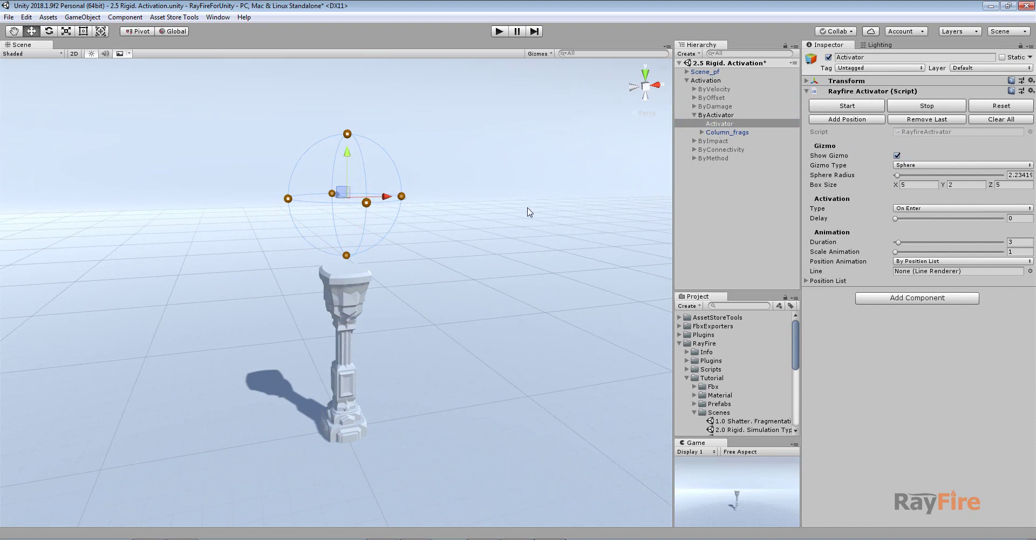
Step: Start the simulation and inspect the Rigid activation settings of a fragment at the column's top
{"action": "left_click", "coordinate": [499, 33]}
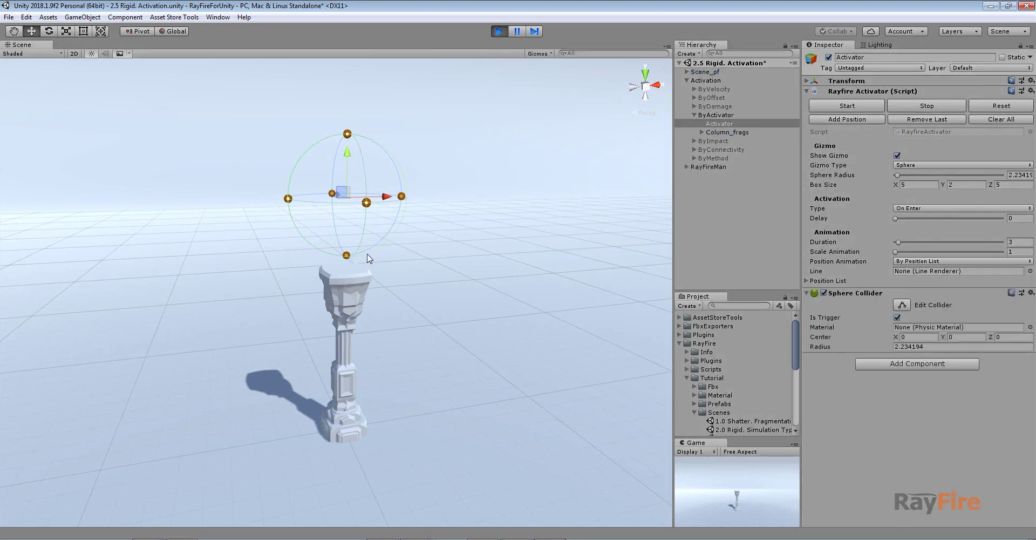
{"action": "left_click_drag", "start_coordinate": [418, 300], "coordinate": [378, 280], "text": "alt"}
{"action": "left_click", "coordinate": [360, 294]}
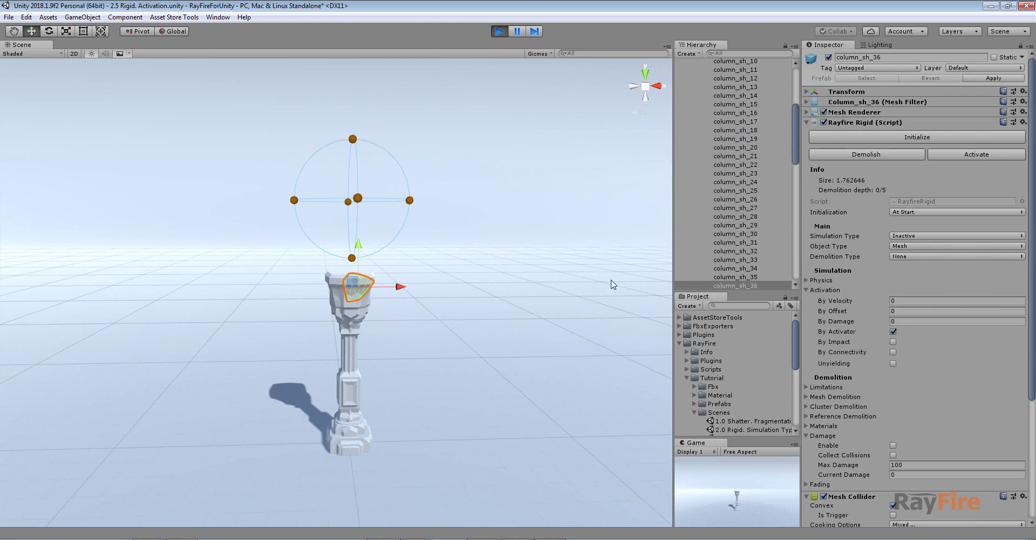
Step: Select the Activator and move its sphere through the column during the simulation to activate the fragments it touches
{"action": "left_click", "coordinate": [355, 209]}
{"action": "mouse_move", "coordinate": [354, 212]}
{"action": "left_mouse_down", "text": "alt"}
{"action": "mouse_move", "coordinate": [342, 185]}
{"action": "mouse_move", "coordinate": [341, 213]}
{"action": "left_mouse_up", "text": "alt"}
{"action": "scroll", "coordinate": [390, 332], "scroll_direction": "up", "scroll_amount": 6}
{"action": "left_click_drag", "start_coordinate": [391, 332], "coordinate": [361, 315], "text": "alt"}
{"action": "middle_click_drag", "start_coordinate": [380, 349], "coordinate": [370, 262]}
{"action": "left_click_drag", "start_coordinate": [350, 102], "coordinate": [336, 213]}
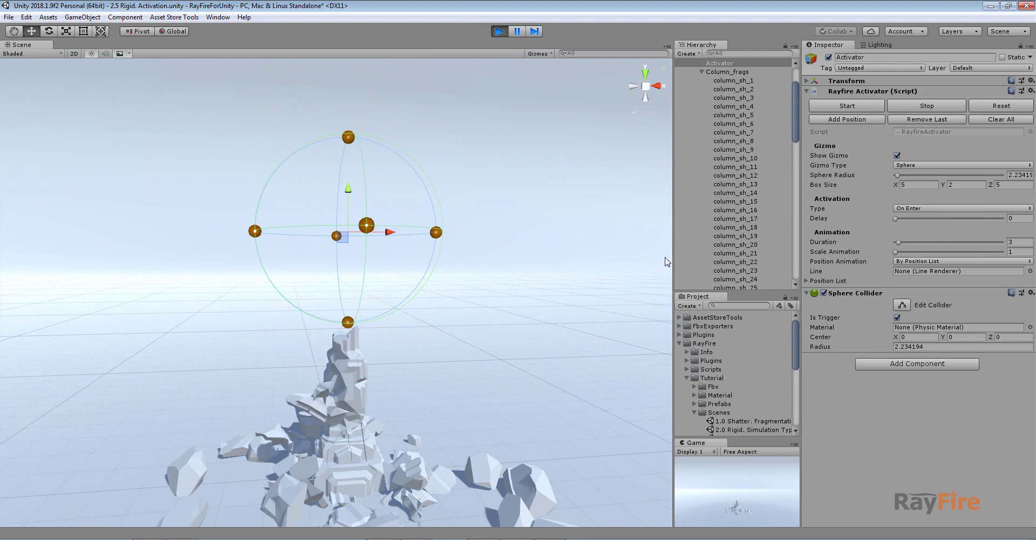
{"action": "scroll", "coordinate": [518, 275], "scroll_direction": "down", "scroll_amount": 1}
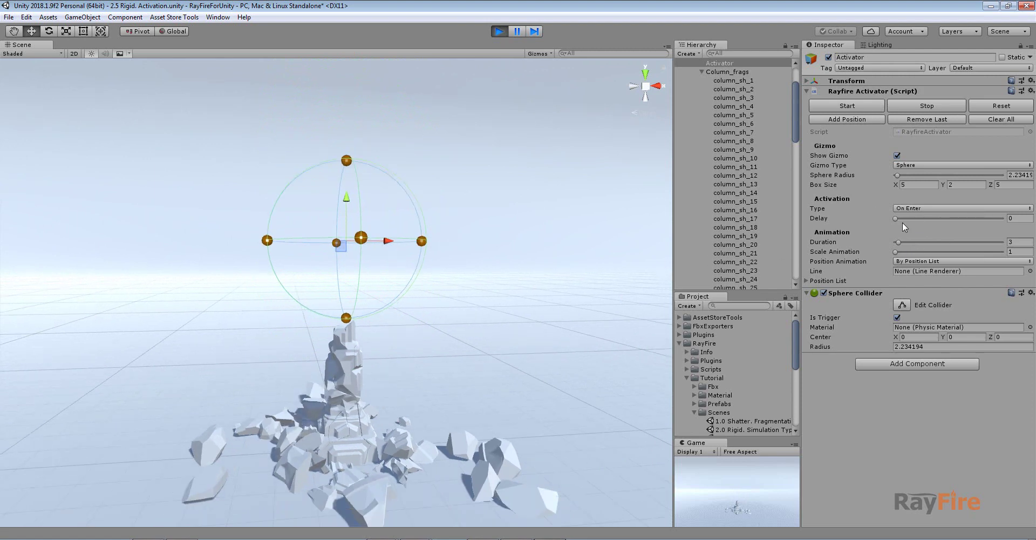
{"action": "middle_click_drag", "start_coordinate": [371, 242], "coordinate": [362, 267]}
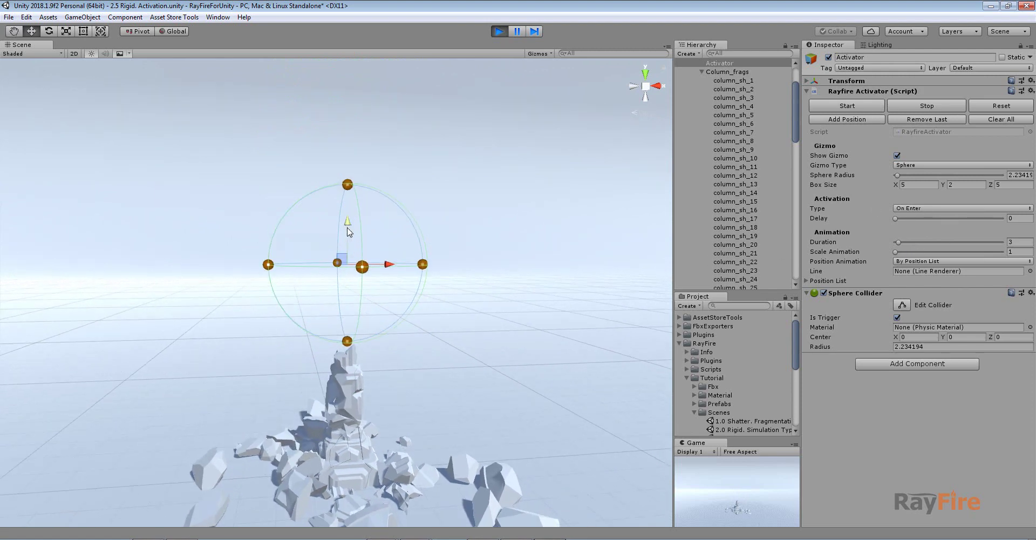
{"action": "left_click_drag", "start_coordinate": [348, 231], "coordinate": [362, 202]}
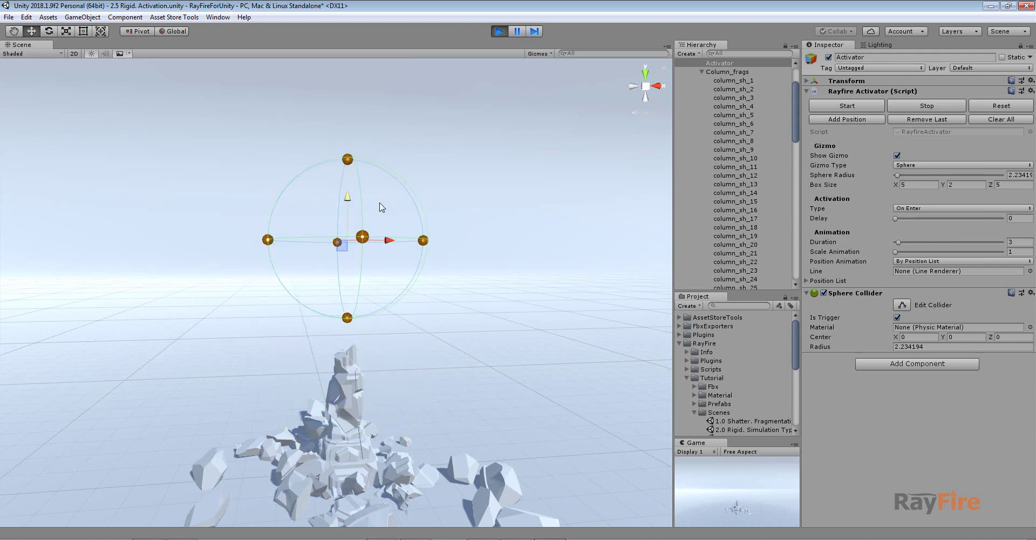
Step: Stop the simulation and select the Column_frags object
{"action": "left_click", "coordinate": [494, 33]}
{"action": "left_click", "coordinate": [699, 72]}
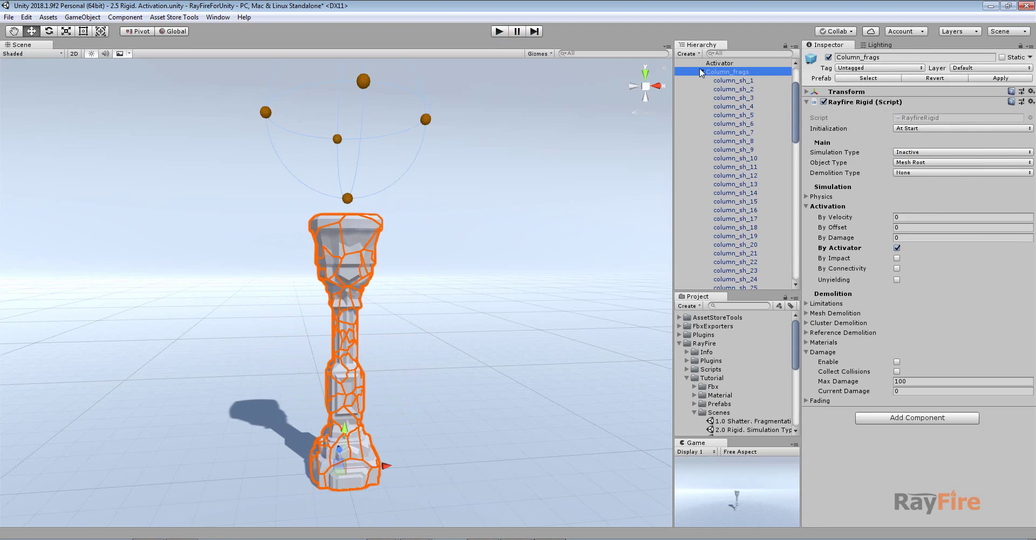
Step: Disable the ByActivator group and enable the ByImpact group
{"action": "left_click", "coordinate": [702, 71]}
{"action": "left_click", "coordinate": [694, 115]}
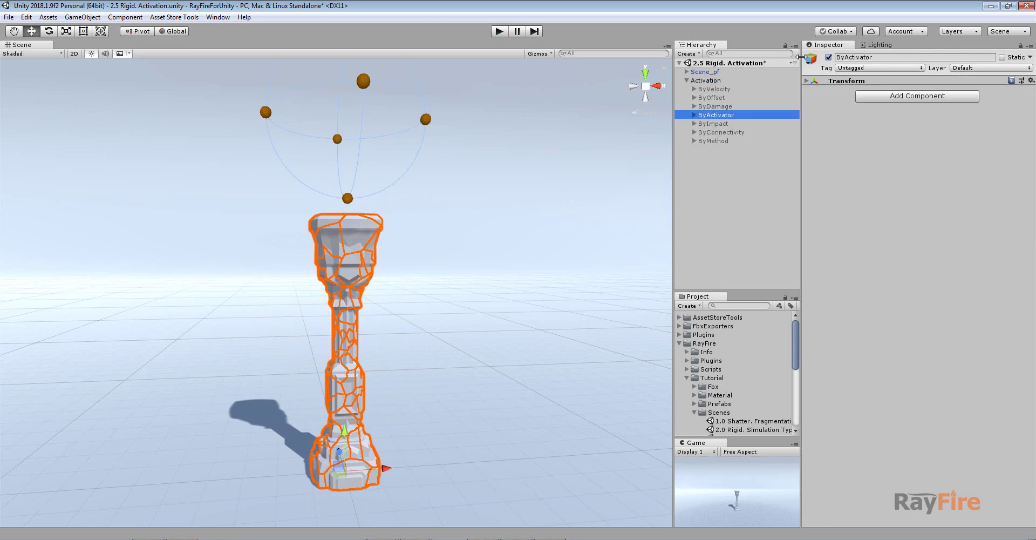
{"action": "left_click", "coordinate": [829, 58]}
{"action": "left_click", "coordinate": [713, 123]}
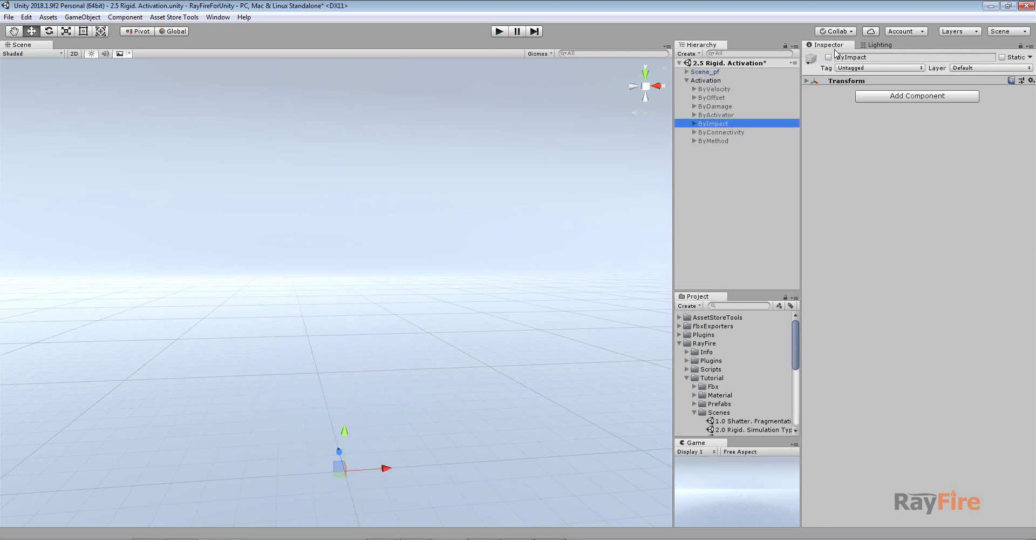
{"action": "left_click", "coordinate": [828, 58]}
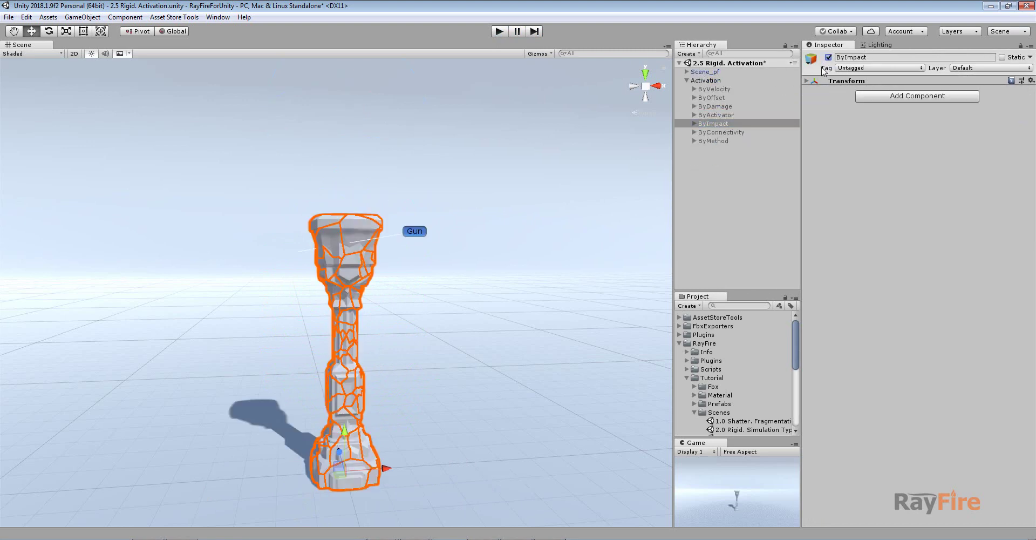
Step: Inspect the ByImpact group's Gun properties and the By Offset and By Impact activation settings of its Column_frags object
{"action": "left_click", "coordinate": [399, 245]}
{"action": "left_click_drag", "start_coordinate": [408, 241], "coordinate": [464, 283], "text": "alt"}
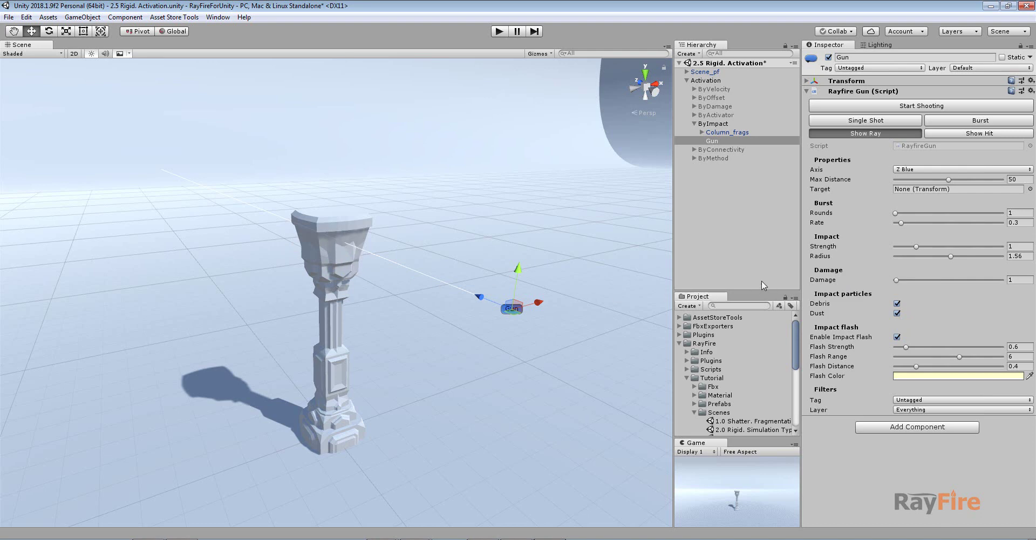
{"action": "left_click", "coordinate": [331, 216]}
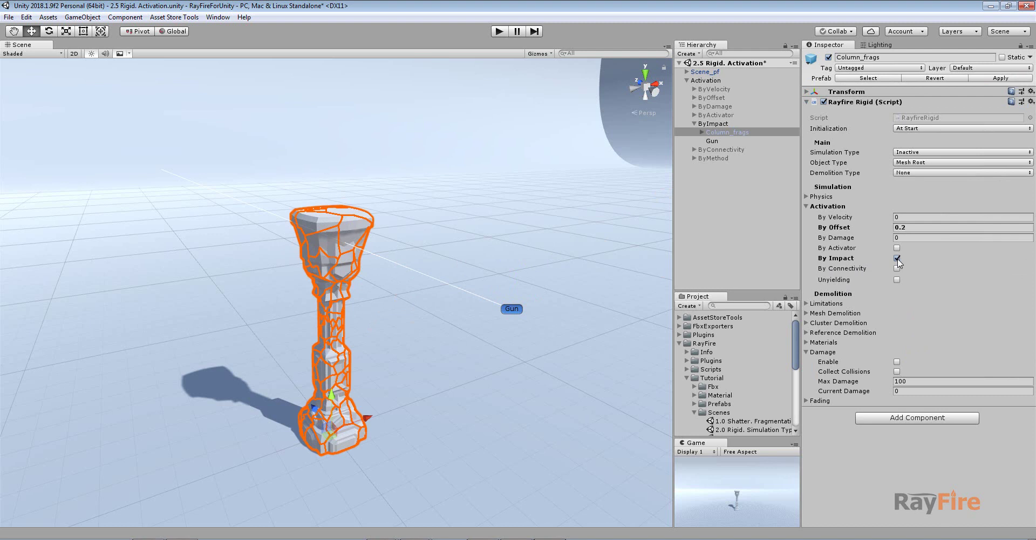
{"action": "left_click", "coordinate": [888, 226]}
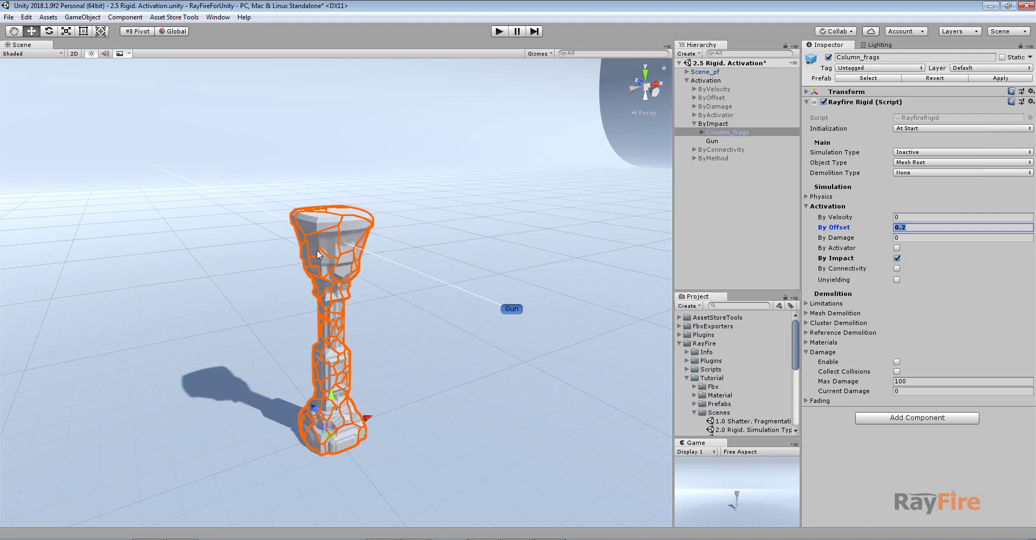
{"action": "left_click", "coordinate": [511, 309]}
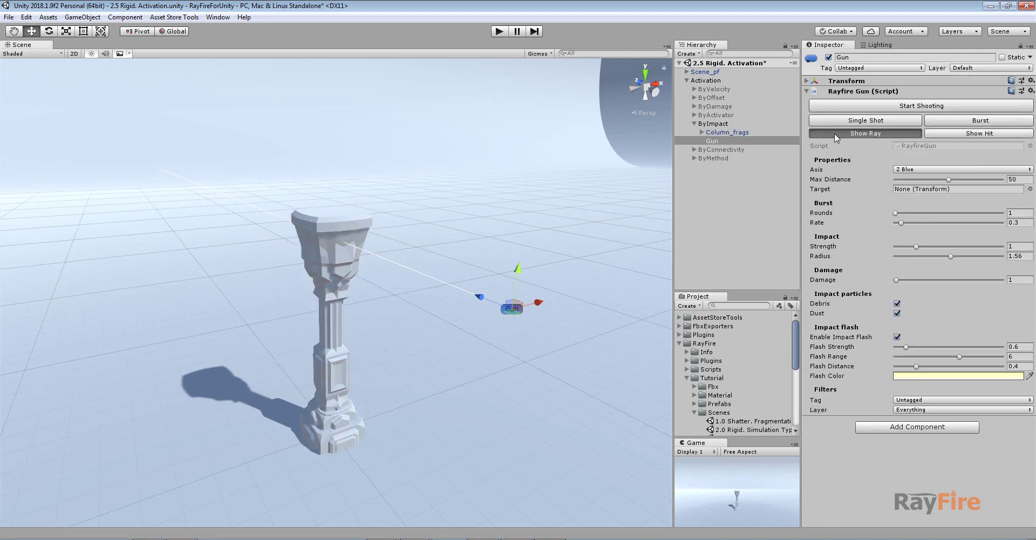
Step: Start the simulation and set the Gun's impact radius to 2.23, checking its coverage with the hit preview before hiding it
{"action": "left_click", "coordinate": [499, 30]}
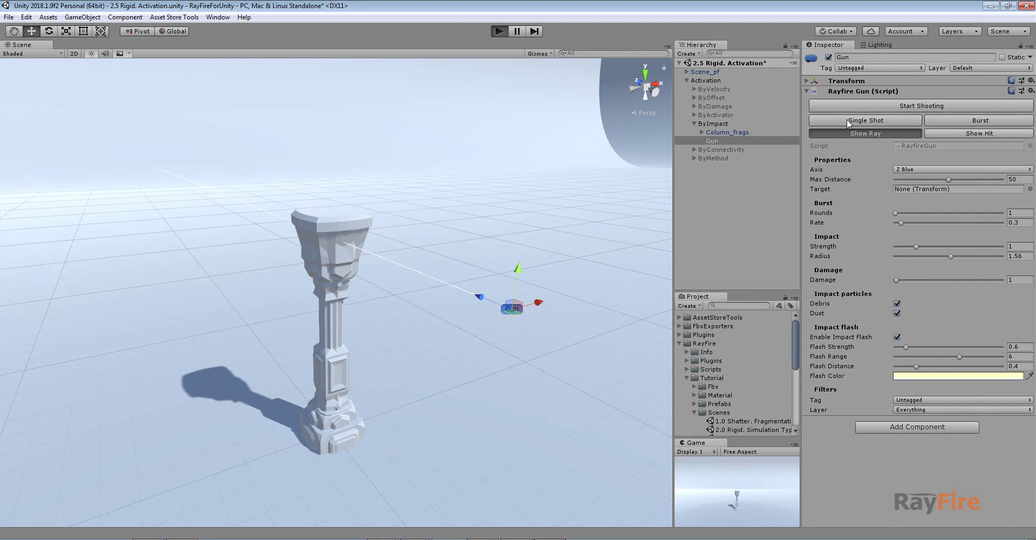
{"action": "left_click", "coordinate": [957, 135]}
{"action": "left_click_drag", "start_coordinate": [380, 238], "coordinate": [547, 213], "text": "alt"}
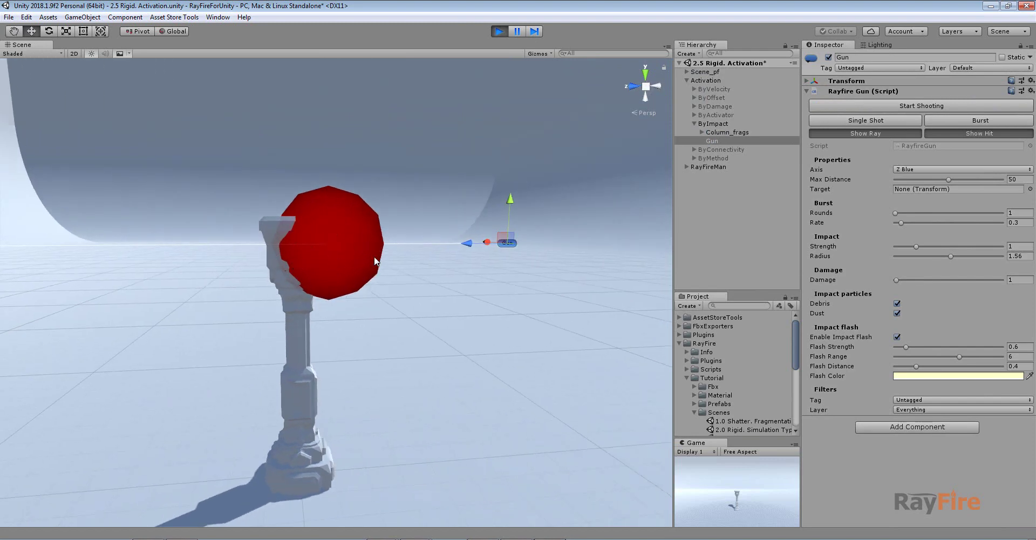
{"action": "left_click_drag", "start_coordinate": [953, 256], "coordinate": [975, 256]}
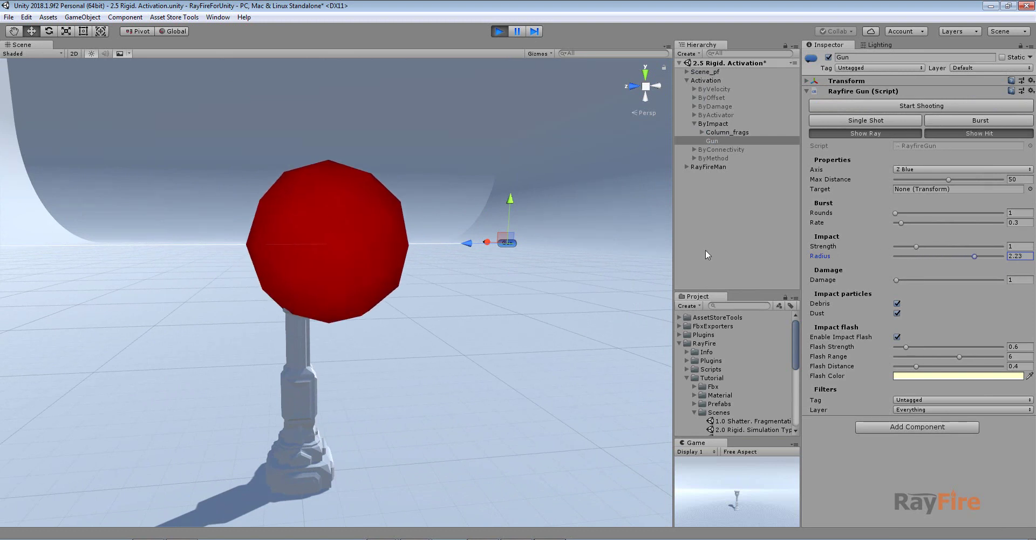
{"action": "left_click", "coordinate": [962, 134]}
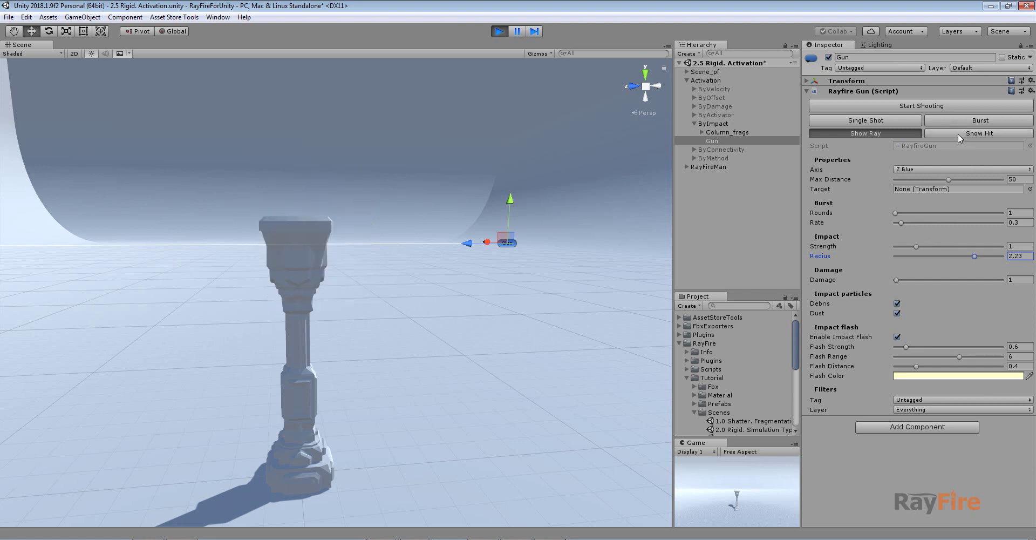
Step: Fire a single shot at the column's top, lower the Gun and fire another single shot at the remaining part
{"action": "left_click", "coordinate": [888, 121]}
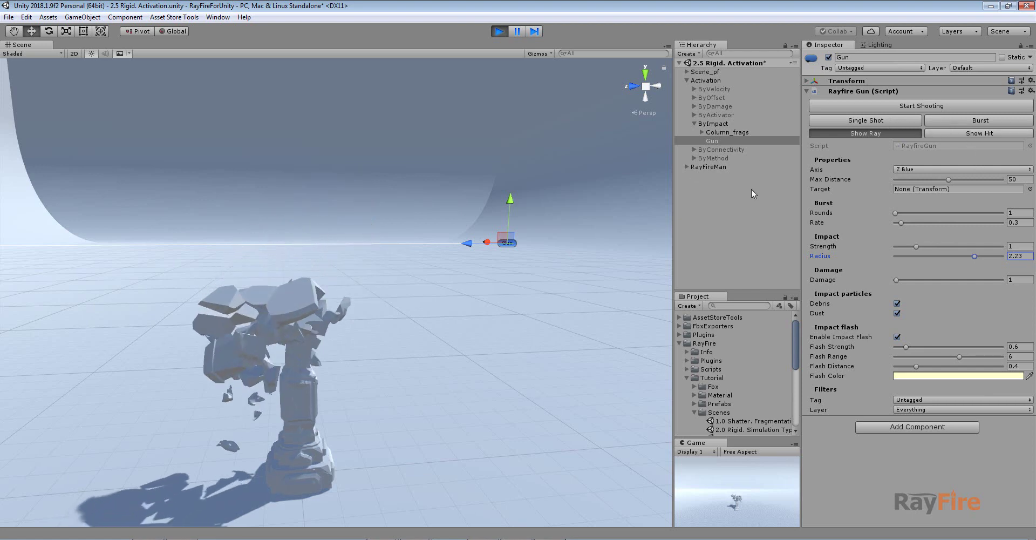
{"action": "left_click_drag", "start_coordinate": [431, 294], "coordinate": [306, 336], "text": "alt"}
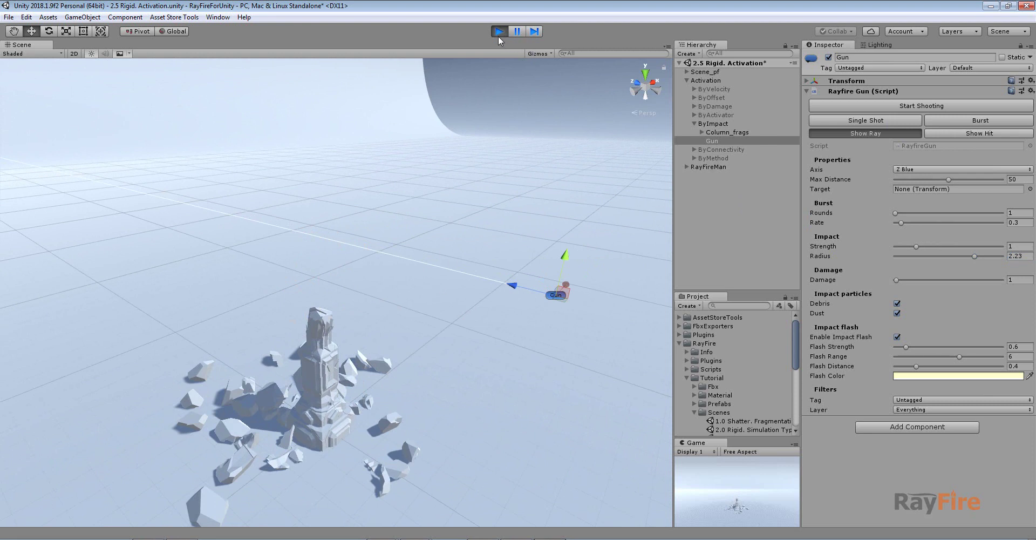
{"action": "left_click_drag", "start_coordinate": [565, 264], "coordinate": [532, 384]}
{"action": "left_click", "coordinate": [1008, 134]}
{"action": "left_click", "coordinate": [1007, 134]}
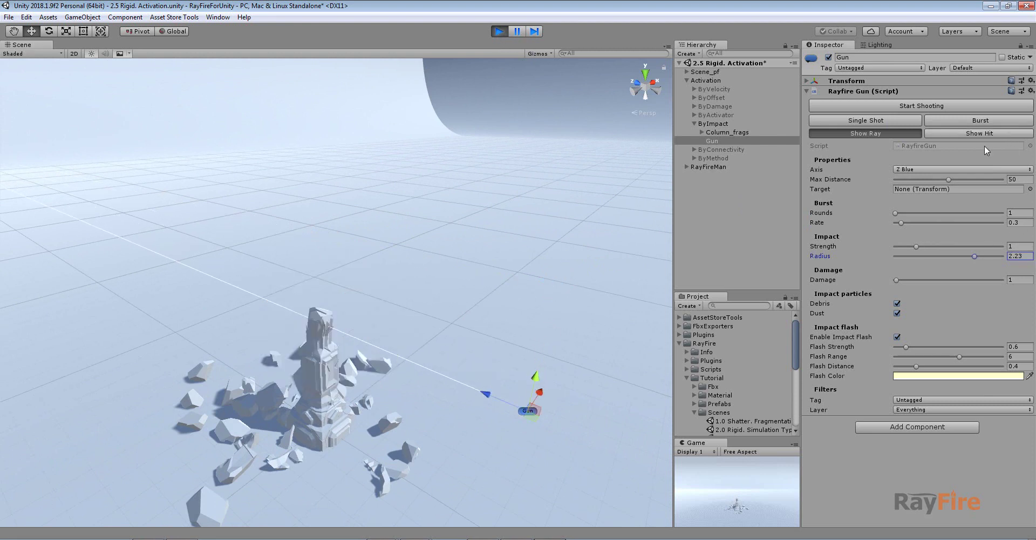
{"action": "left_click_drag", "start_coordinate": [318, 372], "coordinate": [394, 297], "text": "alt"}
{"action": "left_click", "coordinate": [847, 119]}
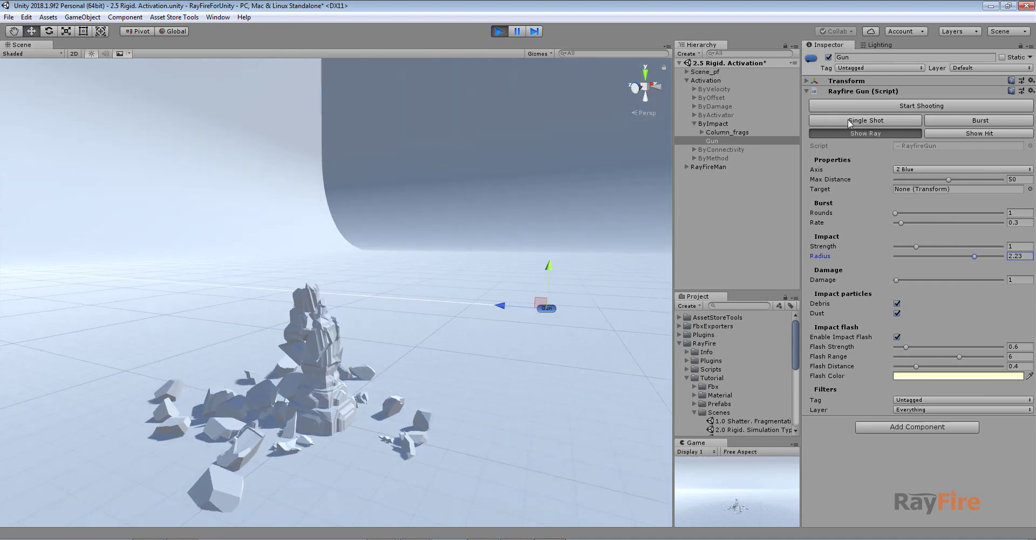
Step: Stop the simulation and disable the ByImpact group
{"action": "left_click", "coordinate": [498, 31]}
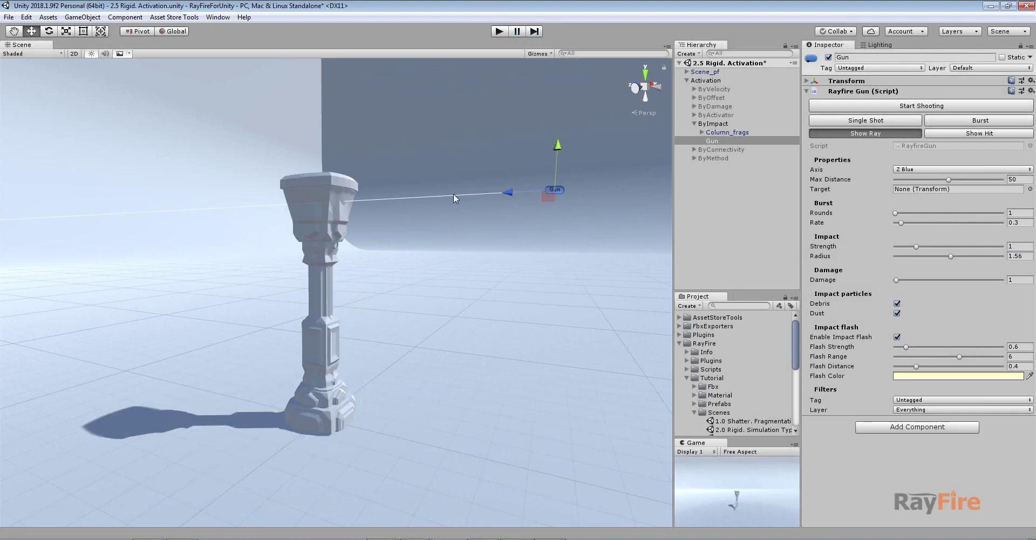
{"action": "middle_click_drag", "start_coordinate": [504, 174], "coordinate": [478, 230]}
{"action": "left_click", "coordinate": [694, 123]}
{"action": "left_click", "coordinate": [703, 124]}
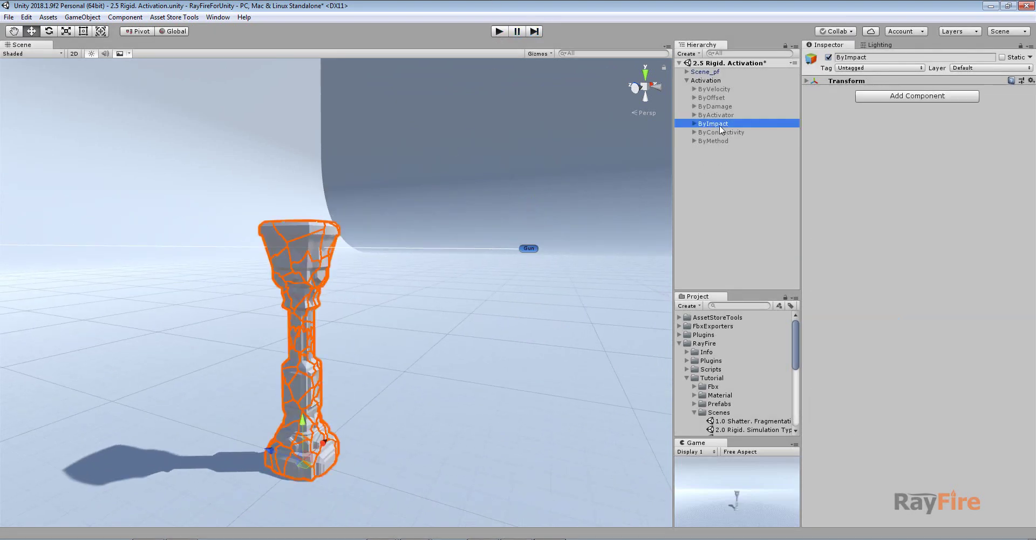
{"action": "left_click", "coordinate": [828, 57]}
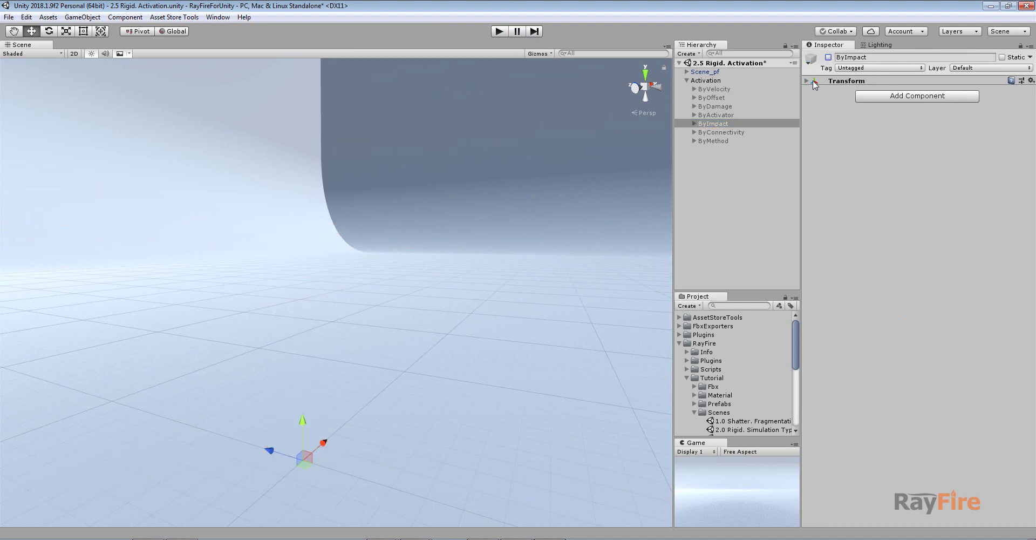
Step: Enable the ByConnectivity group and frame its three columns with their boxes
{"action": "left_click", "coordinate": [726, 132]}
{"action": "left_click", "coordinate": [828, 57]}
{"action": "middle_click_drag", "start_coordinate": [465, 205], "coordinate": [452, 251]}
{"action": "scroll", "coordinate": [452, 250], "scroll_direction": "down", "scroll_amount": 15}
{"action": "left_click_drag", "start_coordinate": [452, 250], "coordinate": [299, 284], "text": "alt"}
{"action": "scroll", "coordinate": [336, 294], "scroll_direction": "up", "scroll_amount": 6}
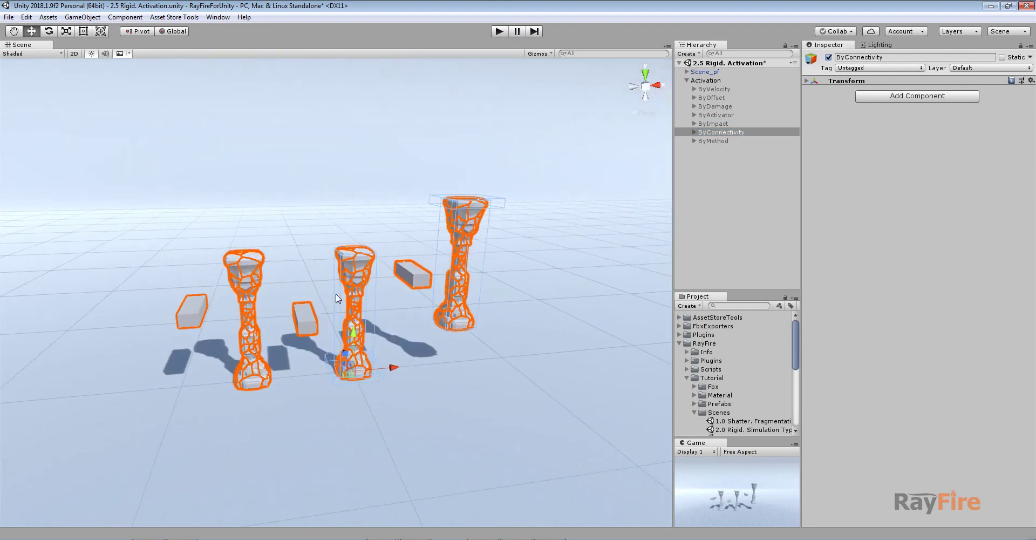
{"action": "scroll", "coordinate": [337, 294], "scroll_direction": "up", "scroll_amount": 2}
Step: Expand the ByConnectivity subgroups and inspect the Rayfire Rigid and Rayfire Connectivity settings of the OnTop column
{"action": "left_click", "coordinate": [695, 132]}
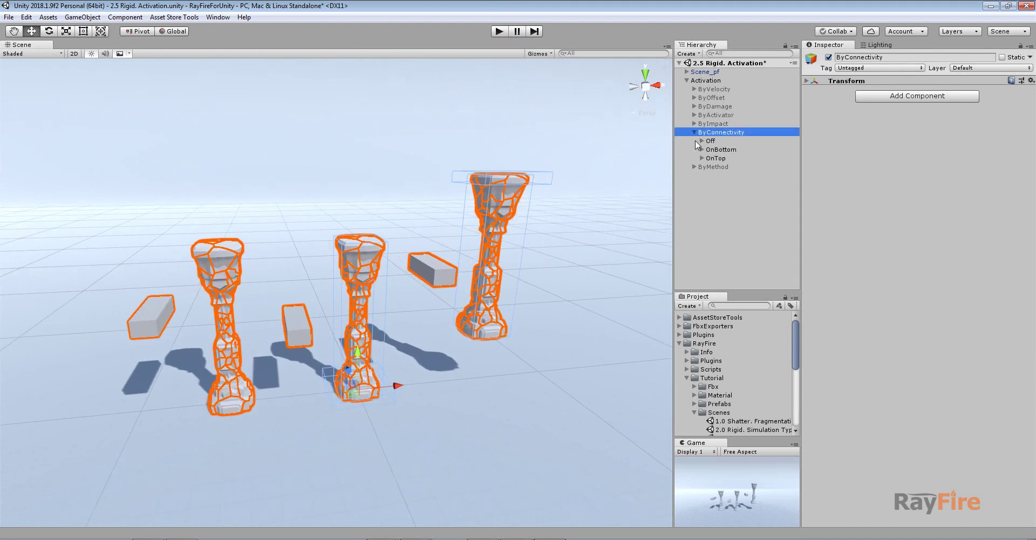
{"action": "left_click", "coordinate": [702, 141]}
{"action": "left_click", "coordinate": [699, 167]}
{"action": "left_click", "coordinate": [702, 166]}
{"action": "left_click", "coordinate": [702, 201]}
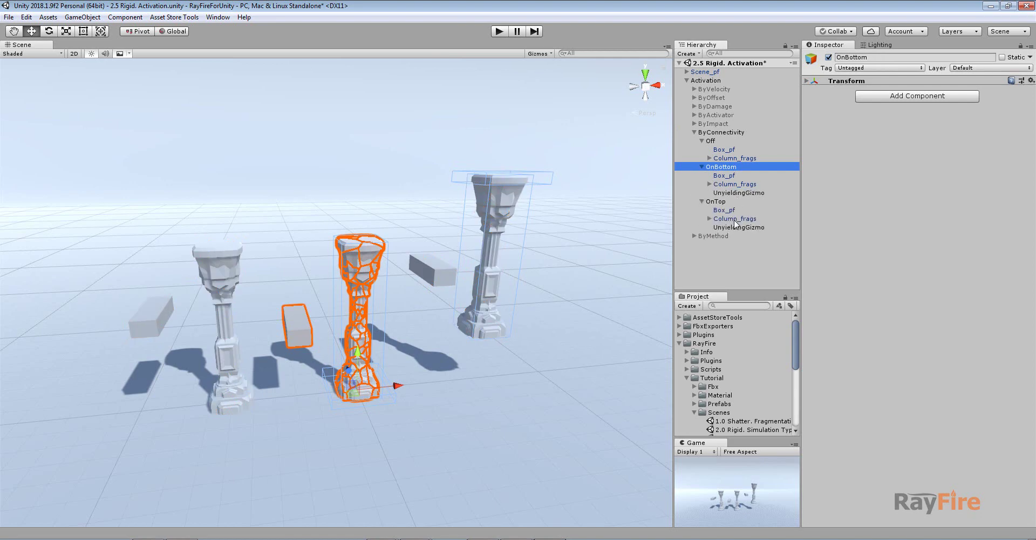
{"action": "left_click", "coordinate": [501, 201]}
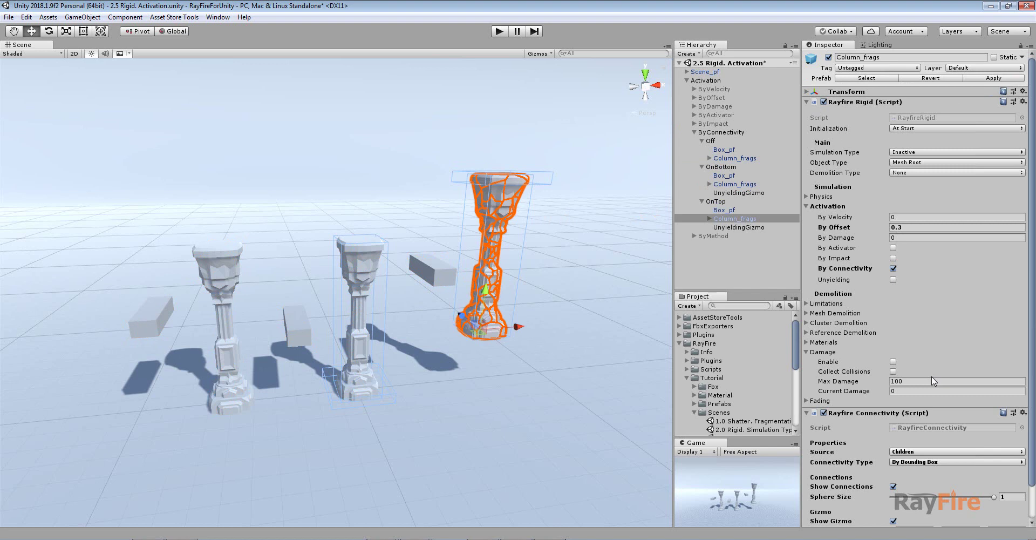
{"action": "scroll", "coordinate": [934, 381], "scroll_direction": "down", "scroll_amount": 3}
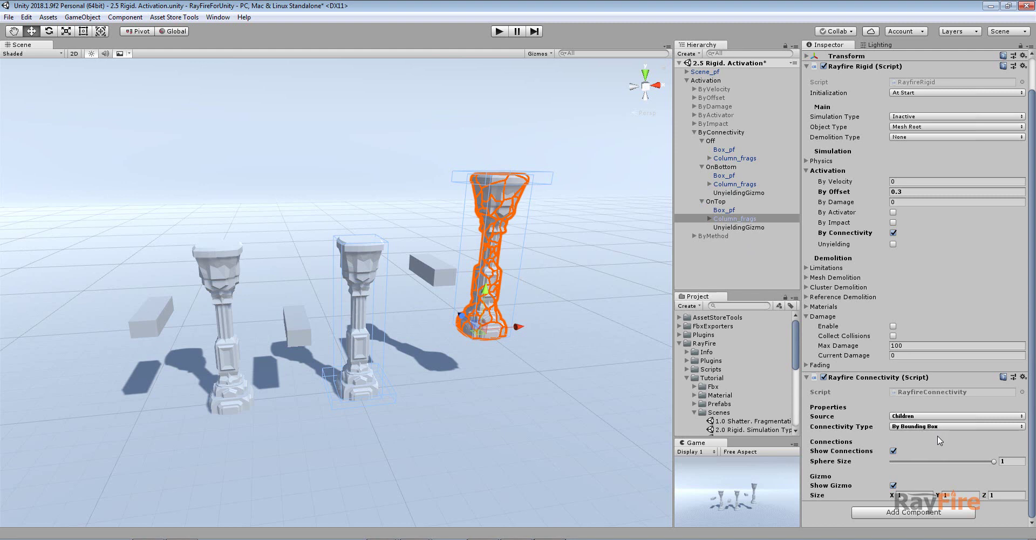
Step: Collapse the OnBottom and OnTop groups and inspect the By Offset and By Connectivity settings of the Off group's Column_frags
{"action": "left_click", "coordinate": [701, 167]}
{"action": "left_click", "coordinate": [702, 167]}
{"action": "left_click", "coordinate": [701, 176]}
{"action": "left_click", "coordinate": [704, 141]}
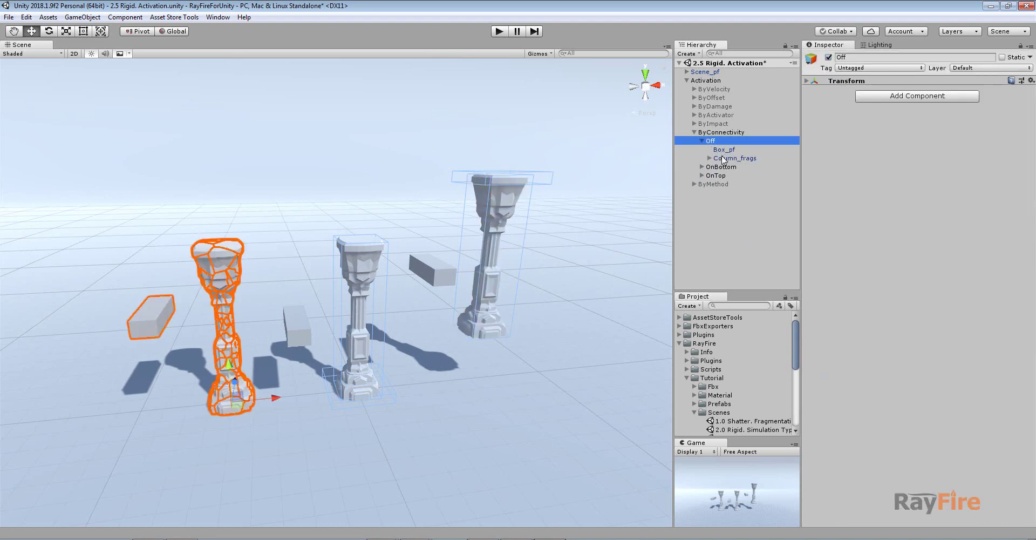
{"action": "left_click", "coordinate": [723, 158]}
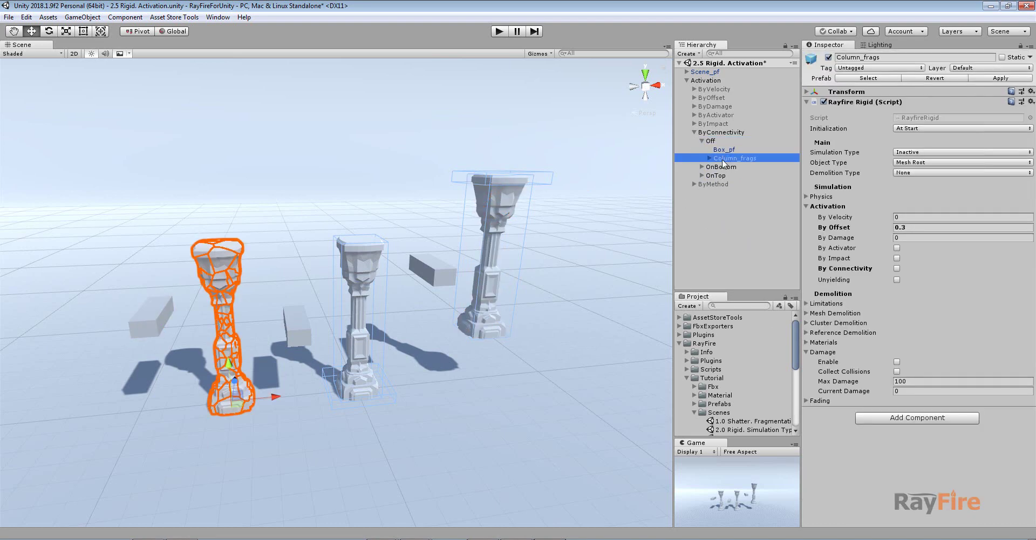
{"action": "left_click", "coordinate": [898, 227]}
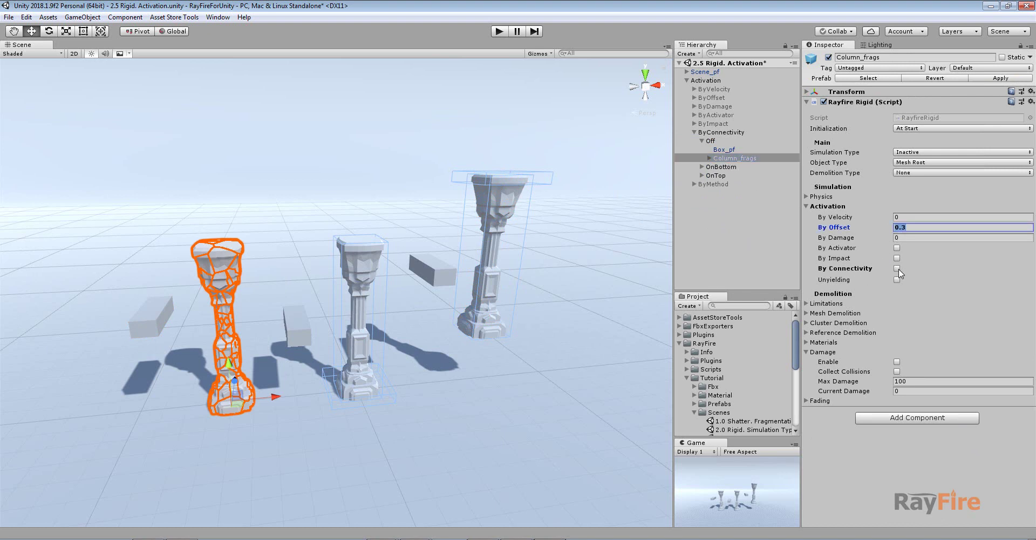
Step: Start the simulation and move the Off group's Box_pf through the middle of its column and back out
{"action": "middle_click_drag", "start_coordinate": [303, 274], "coordinate": [377, 231]}
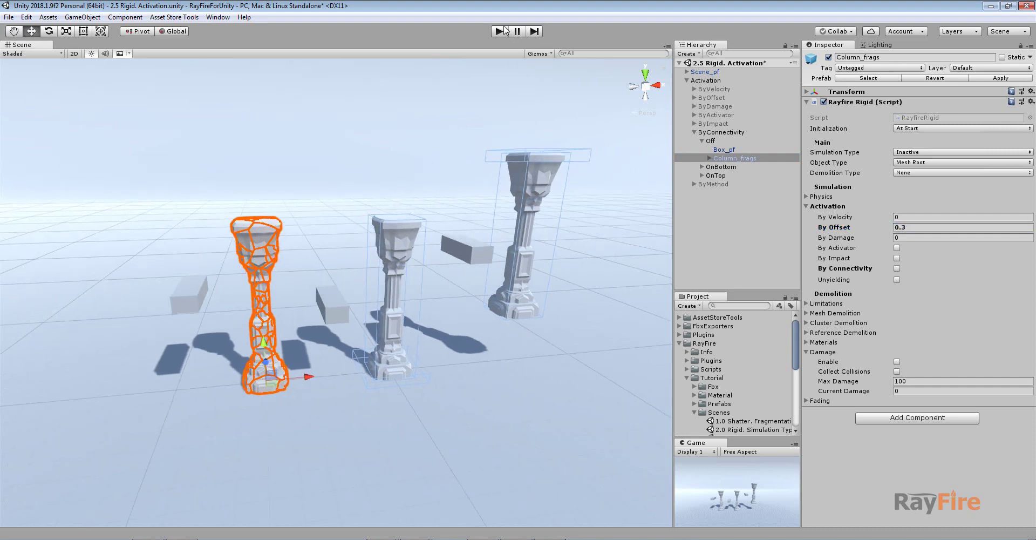
{"action": "left_click", "coordinate": [500, 31]}
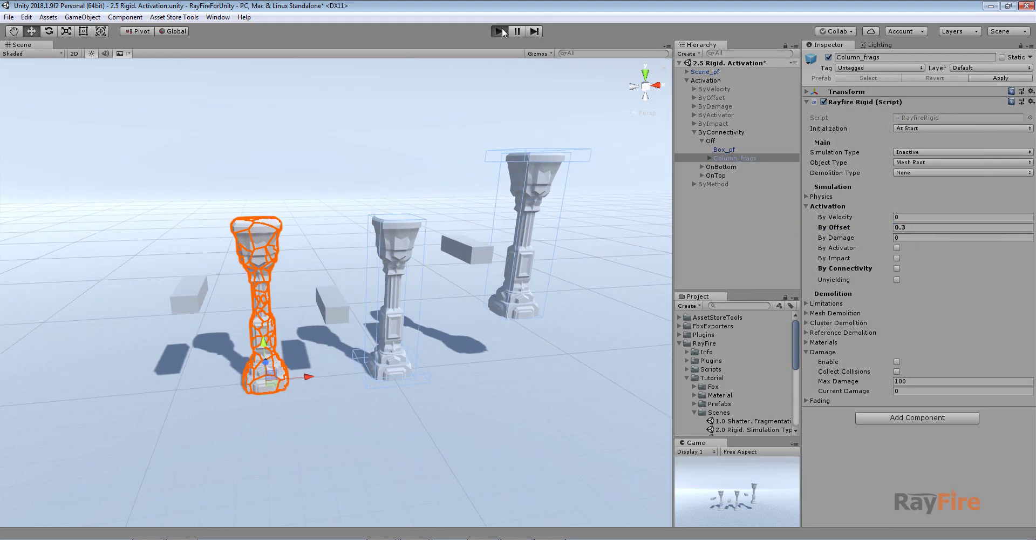
{"action": "left_click", "coordinate": [200, 296]}
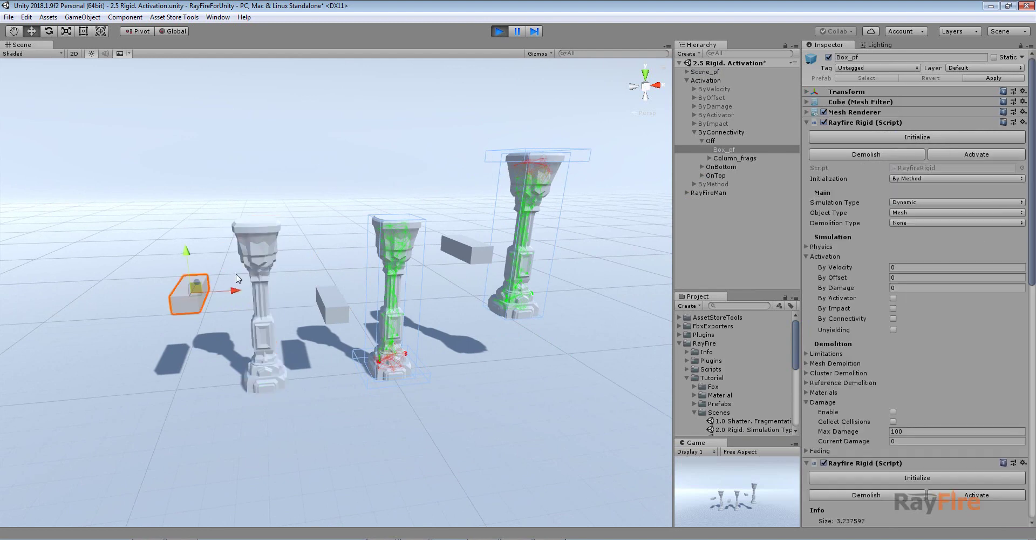
{"action": "key", "text": "f"}
{"action": "scroll", "coordinate": [406, 294], "scroll_direction": "down", "scroll_amount": 7}
{"action": "middle_click_drag", "start_coordinate": [407, 294], "coordinate": [273, 236]}
{"action": "left_click_drag", "start_coordinate": [230, 233], "coordinate": [325, 149]}
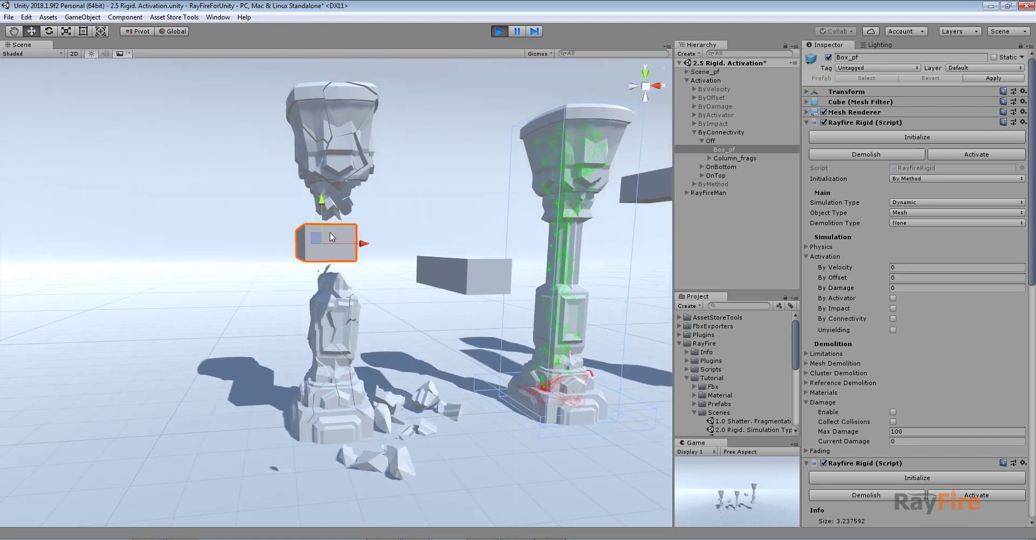
{"action": "middle_click_drag", "start_coordinate": [332, 147], "coordinate": [326, 181]}
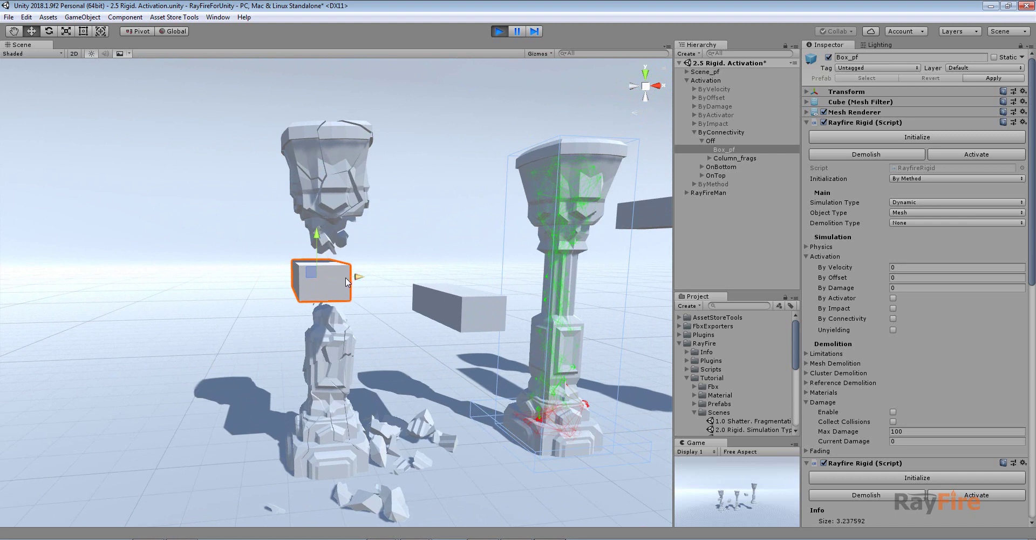
{"action": "left_click_drag", "start_coordinate": [353, 276], "coordinate": [238, 278]}
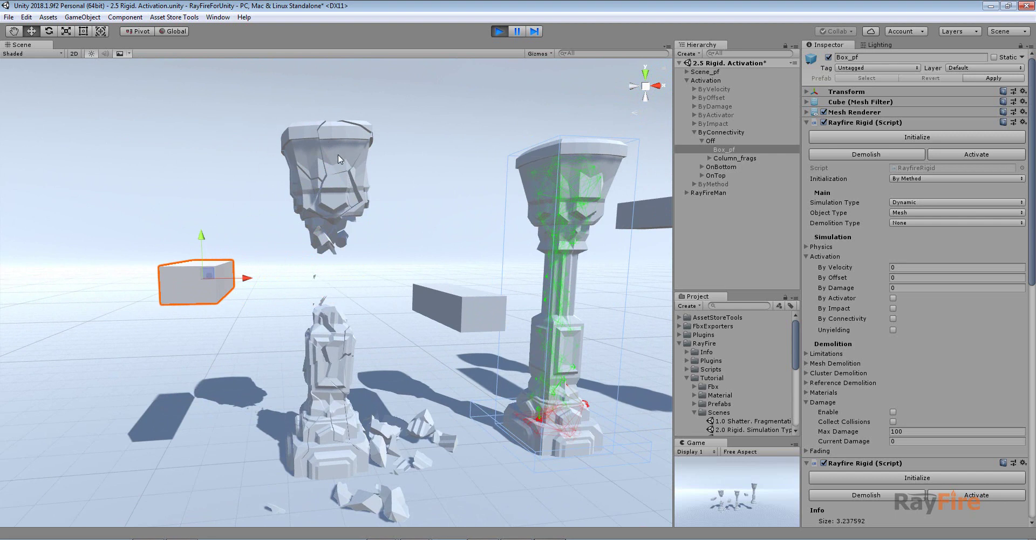
Step: Stop the simulation and inspect the By Connectivity activation and Rayfire Connectivity component of the OnBottom group's Column_frags
{"action": "left_click", "coordinate": [499, 31]}
{"action": "middle_click_drag", "start_coordinate": [412, 192], "coordinate": [329, 190]}
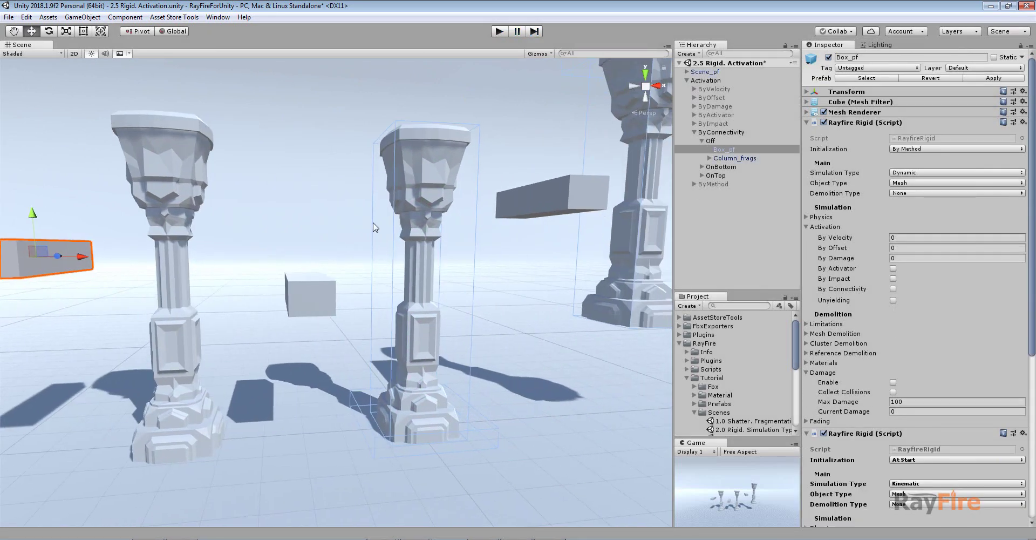
{"action": "left_click", "coordinate": [394, 241]}
{"action": "scroll", "coordinate": [440, 251], "scroll_direction": "down", "scroll_amount": 3}
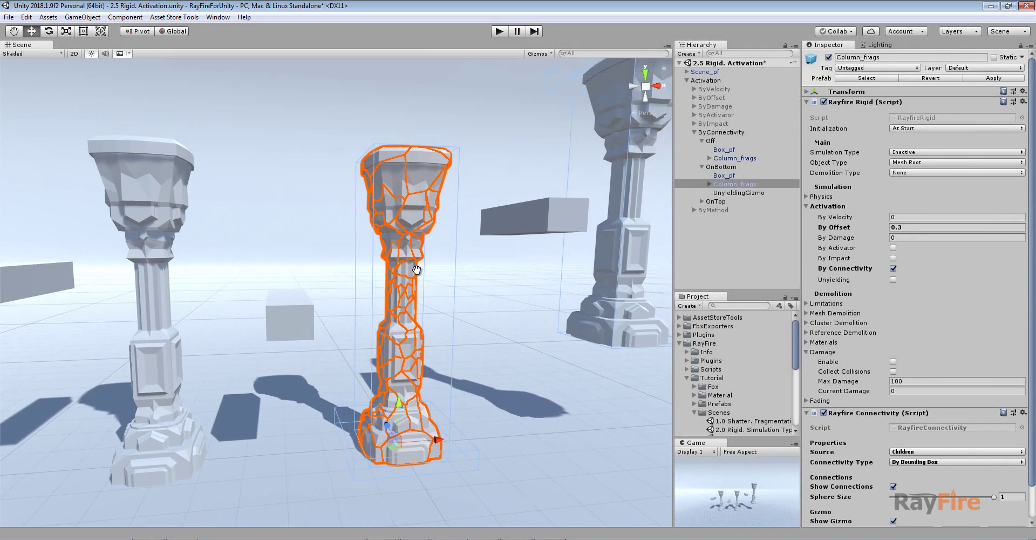
{"action": "left_click", "coordinate": [894, 268]}
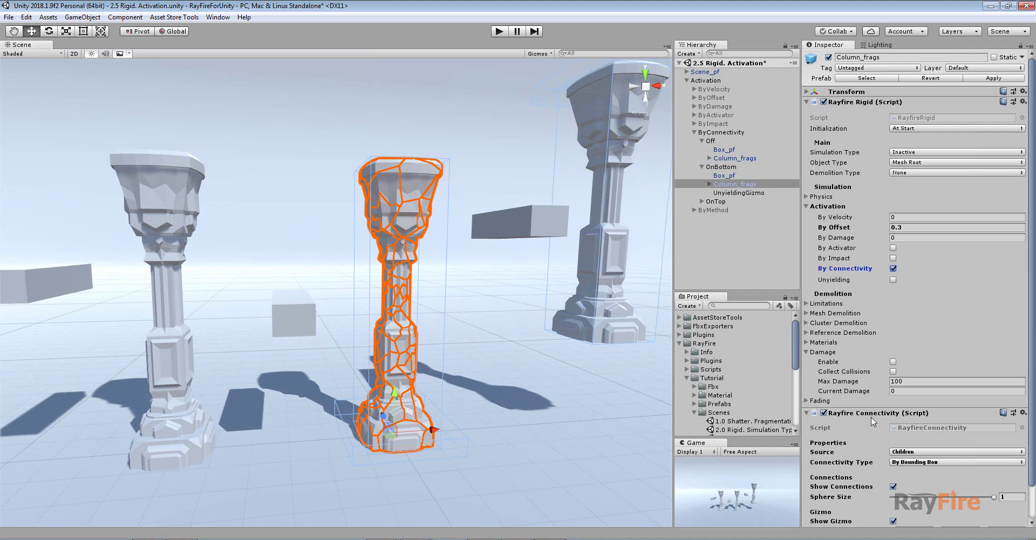
{"action": "scroll", "coordinate": [869, 415], "scroll_direction": "down", "scroll_amount": 2}
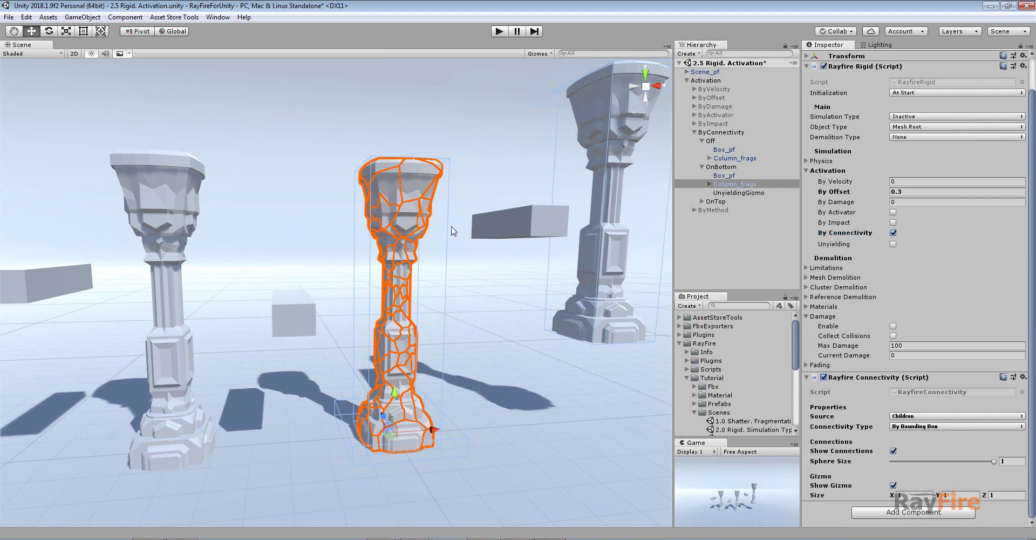
{"action": "left_click_drag", "start_coordinate": [446, 203], "coordinate": [440, 195], "text": "alt"}
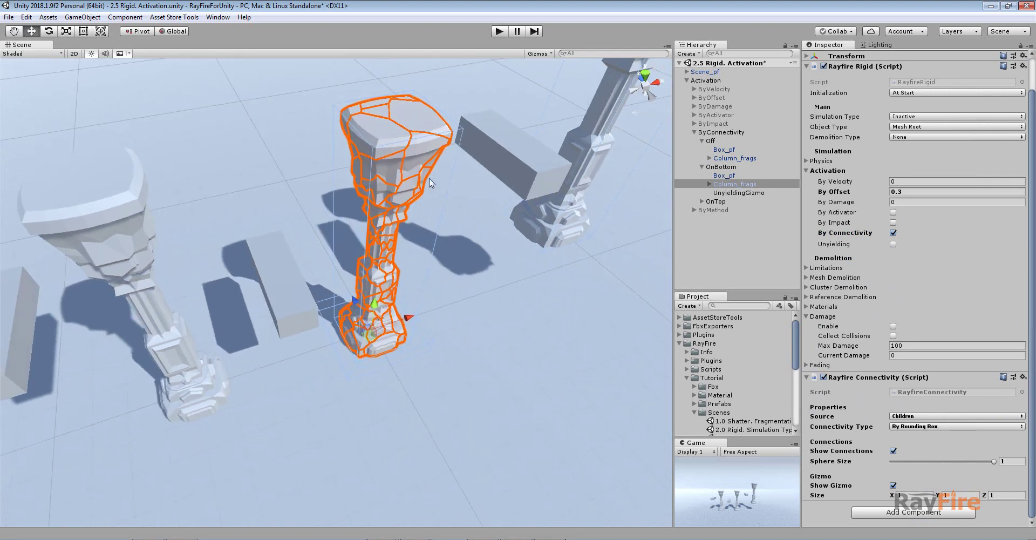
Step: Start the simulation, pause it, and examine the connections drawn across the OnBottom group's Column_frags
{"action": "scroll", "coordinate": [462, 289], "scroll_direction": "up", "scroll_amount": 4}
{"action": "left_click_drag", "start_coordinate": [462, 289], "coordinate": [440, 213], "text": "alt"}
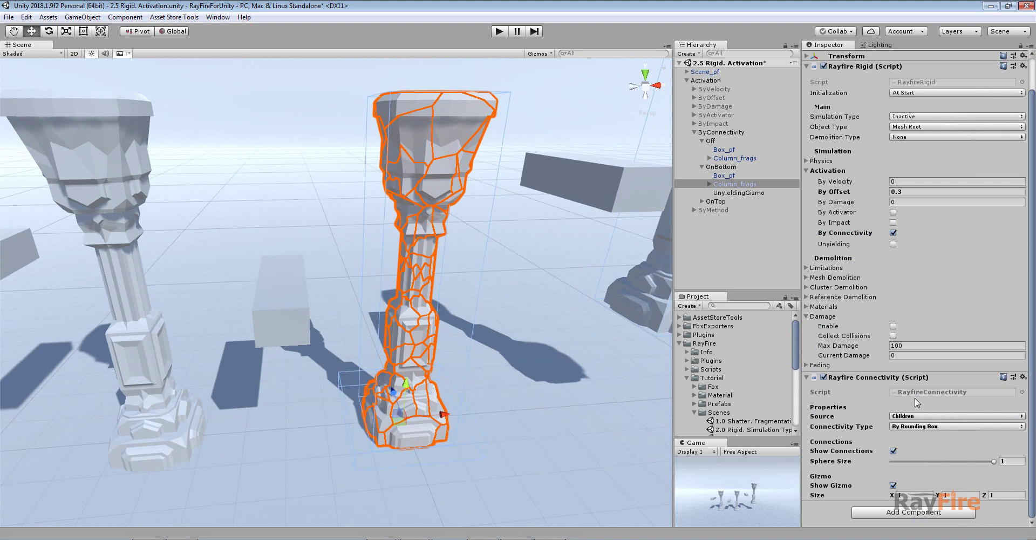
{"action": "left_click", "coordinate": [499, 31]}
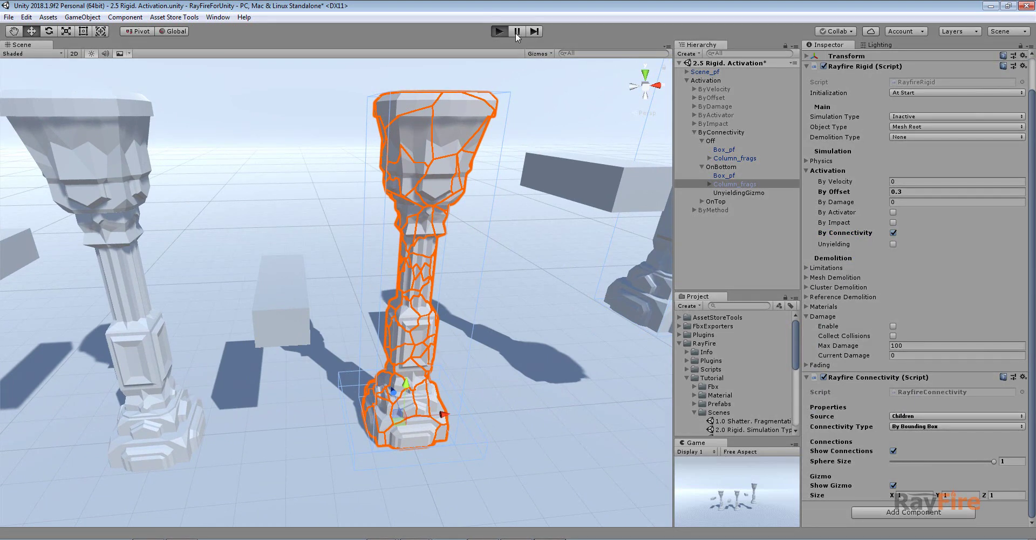
{"action": "middle_click_drag", "start_coordinate": [468, 293], "coordinate": [399, 227]}
{"action": "left_click_drag", "start_coordinate": [400, 335], "coordinate": [403, 252], "text": "alt"}
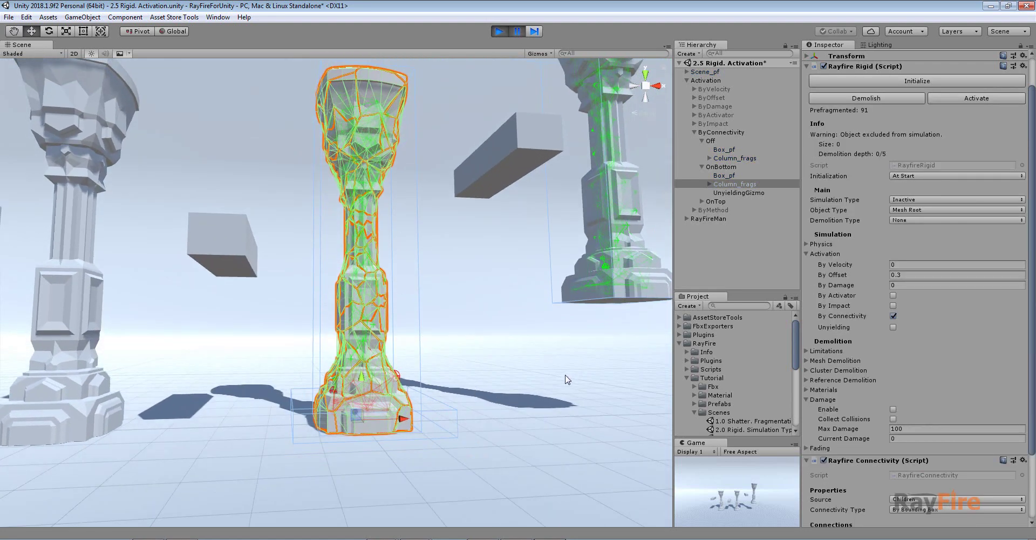
{"action": "key", "text": "alt"}
{"action": "left_click_drag", "start_coordinate": [528, 267], "coordinate": [538, 325], "text": "alt"}
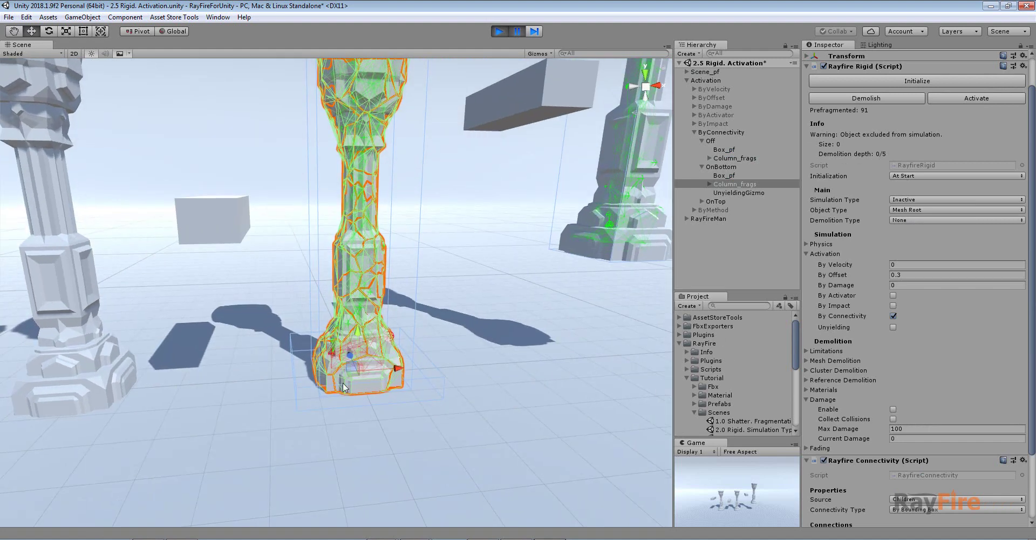
Step: Select the OnBottom group's UnyieldingGizmo and inspect its Rayfire Unyielding component around the column base
{"action": "left_click", "coordinate": [723, 192]}
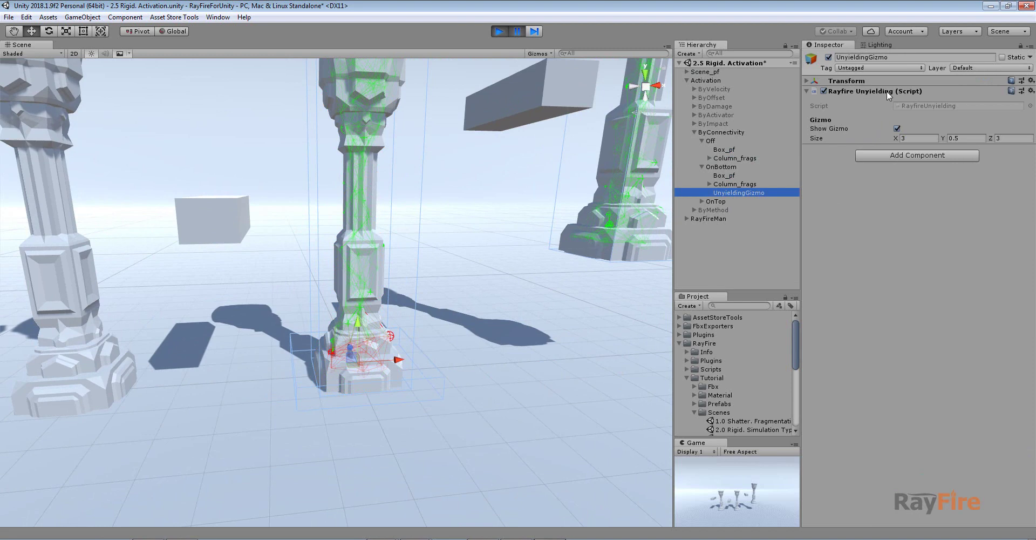
{"action": "scroll", "coordinate": [372, 365], "scroll_direction": "down", "scroll_amount": 5}
{"action": "scroll", "coordinate": [359, 296], "scroll_direction": "up", "scroll_amount": 7}
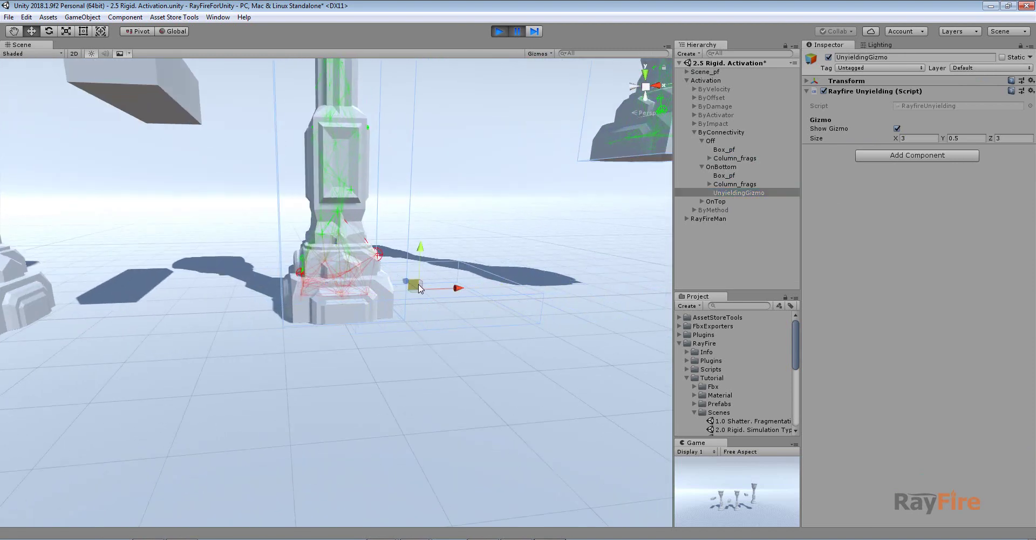
{"action": "mouse_move", "coordinate": [356, 302]}
{"action": "left_mouse_down", "text": "alt"}
{"action": "mouse_move", "coordinate": [254, 296]}
{"action": "mouse_move", "coordinate": [370, 294]}
{"action": "mouse_move", "coordinate": [363, 289]}
{"action": "left_mouse_up", "text": "alt"}
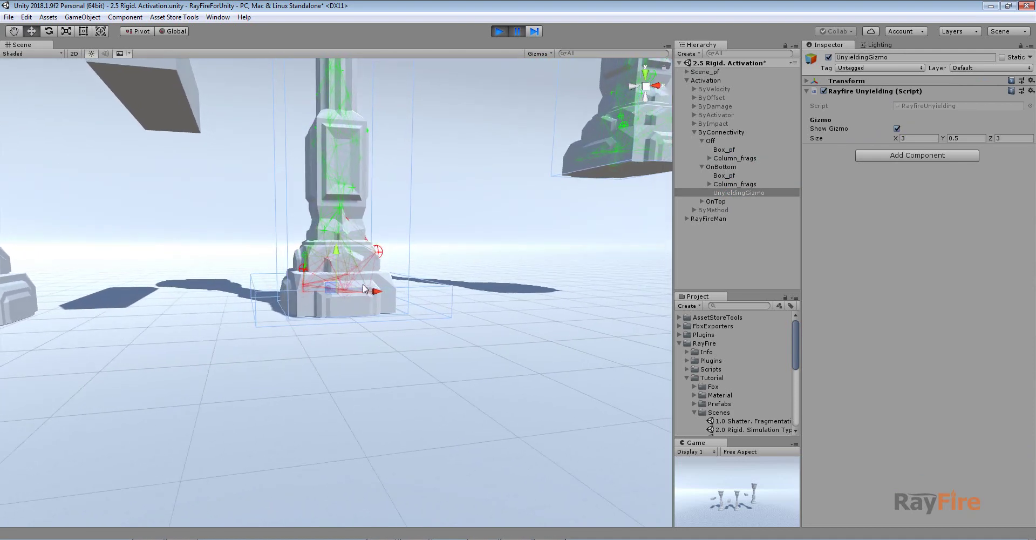
Step: Inspect the activation settings of base fragments column_sh_24 and column_sh_74, and reselect the OnBottom UnyieldingGizmo
{"action": "left_click", "coordinate": [301, 305]}
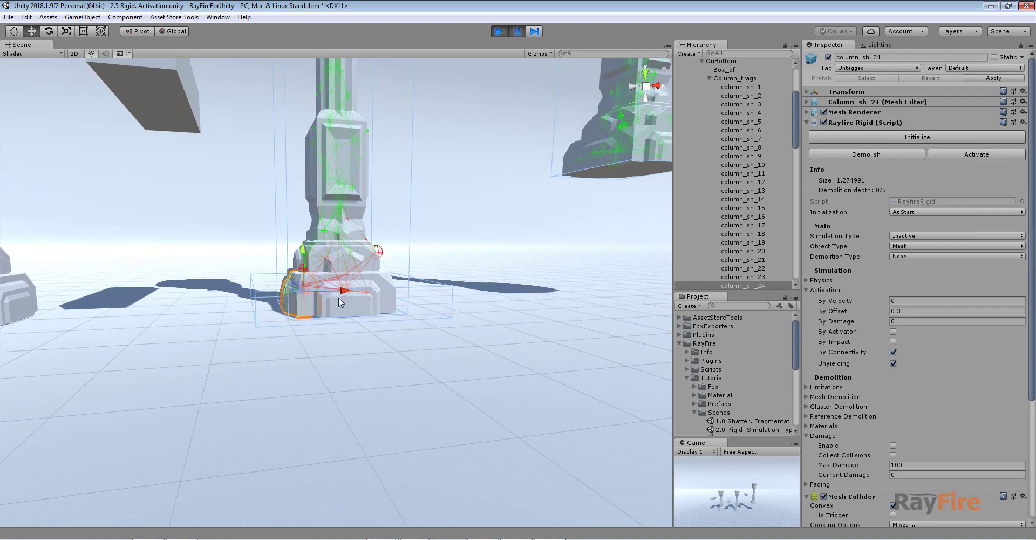
{"action": "left_click_drag", "start_coordinate": [315, 294], "coordinate": [383, 293], "text": "alt"}
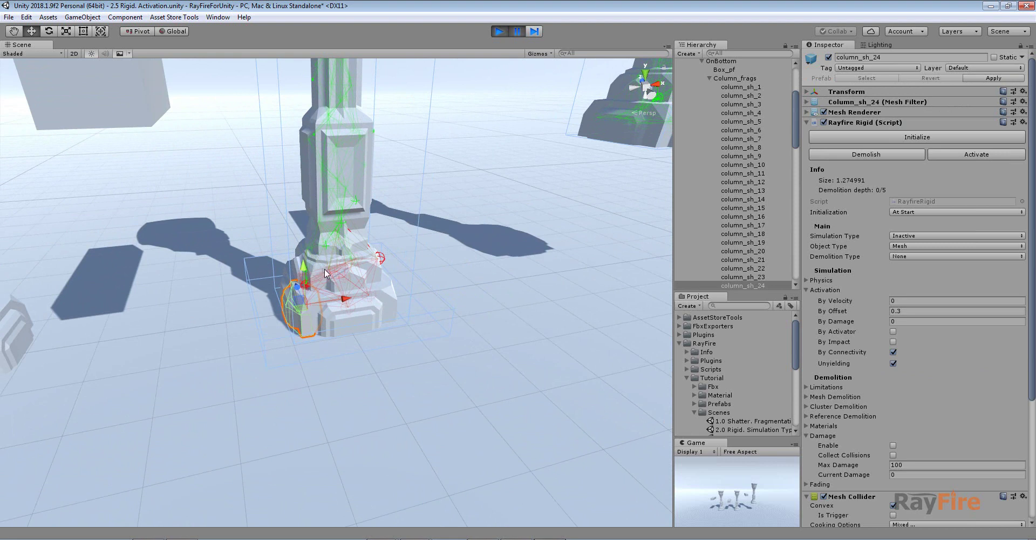
{"action": "left_click", "coordinate": [356, 315]}
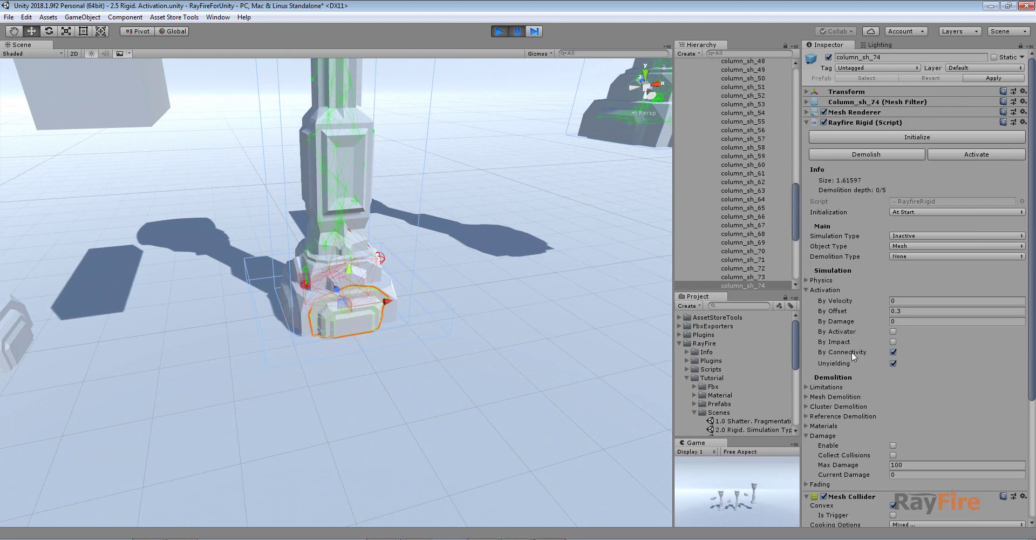
{"action": "left_click", "coordinate": [263, 339]}
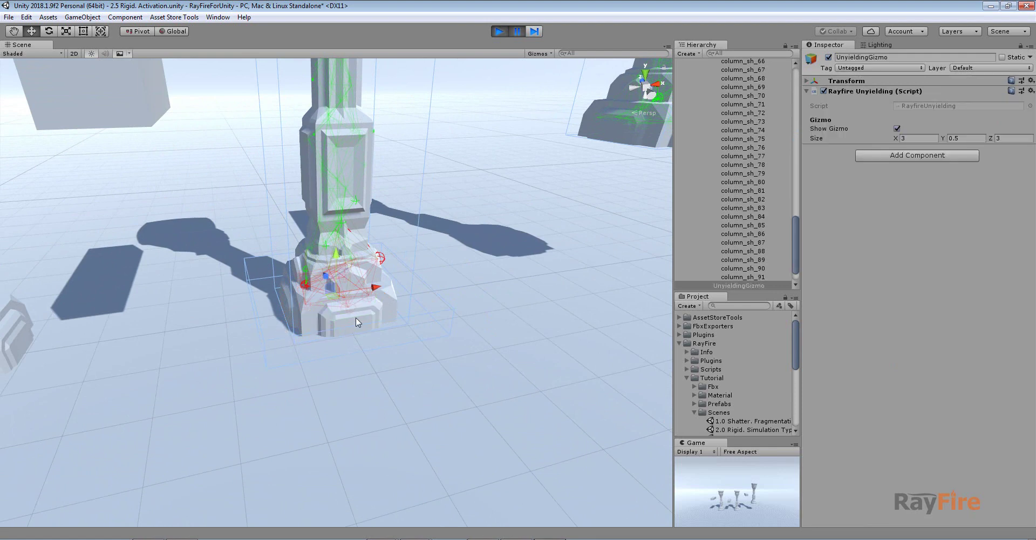
{"action": "left_click_drag", "start_coordinate": [369, 304], "coordinate": [546, 302], "text": "alt"}
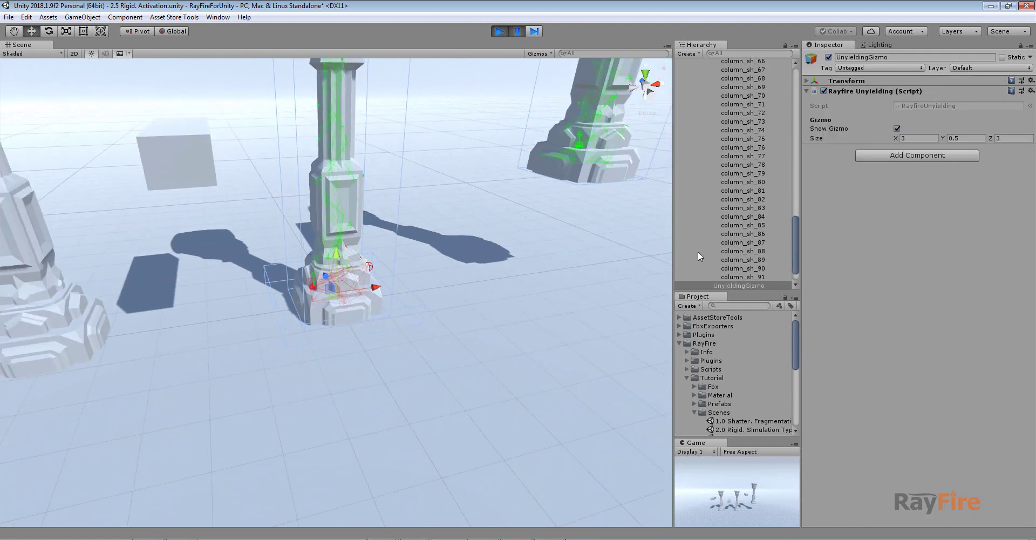
{"action": "left_click_drag", "start_coordinate": [439, 295], "coordinate": [420, 302], "text": "alt"}
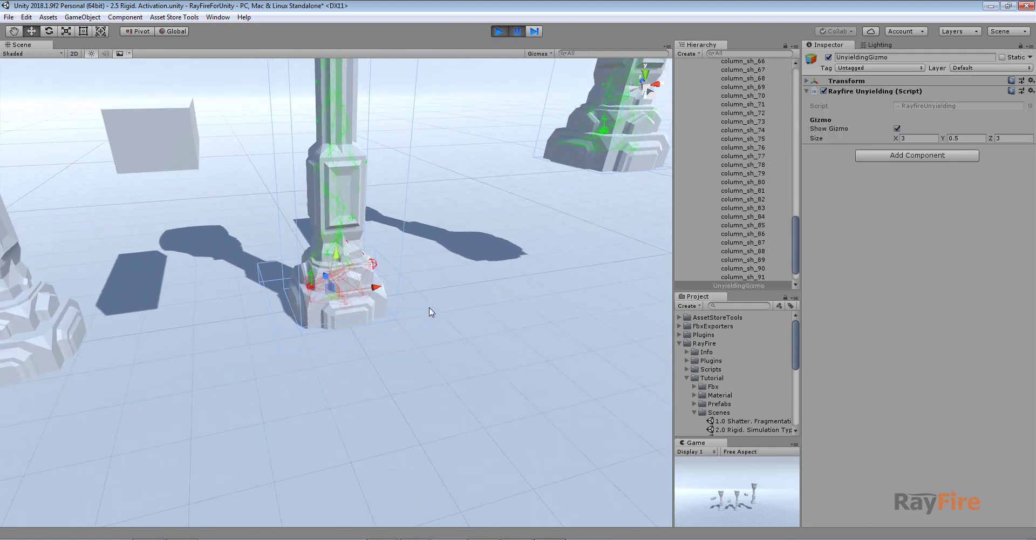
Step: Collapse the OnBottom column's fragment list and inspect the Unyielding setting of base fragment column_sh_27
{"action": "scroll", "coordinate": [472, 305], "scroll_direction": "up", "scroll_amount": 3}
{"action": "left_click_drag", "start_coordinate": [795, 229], "coordinate": [812, 88]}
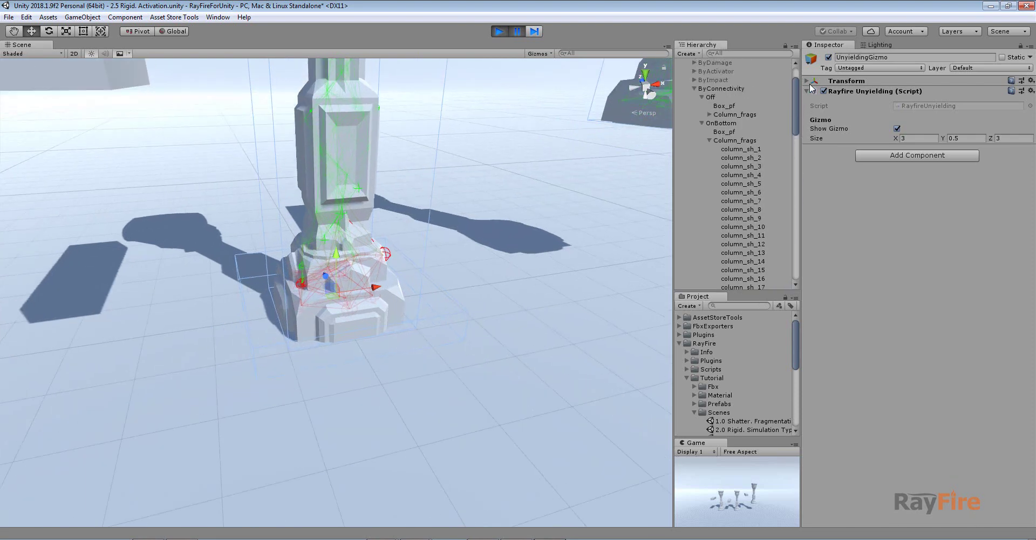
{"action": "scroll", "coordinate": [719, 156], "scroll_direction": "up", "scroll_amount": 1}
{"action": "left_click", "coordinate": [710, 153]}
{"action": "left_click_drag", "start_coordinate": [345, 270], "coordinate": [290, 278], "text": "alt"}
{"action": "right_click_drag", "start_coordinate": [309, 289], "coordinate": [383, 286], "text": "alt"}
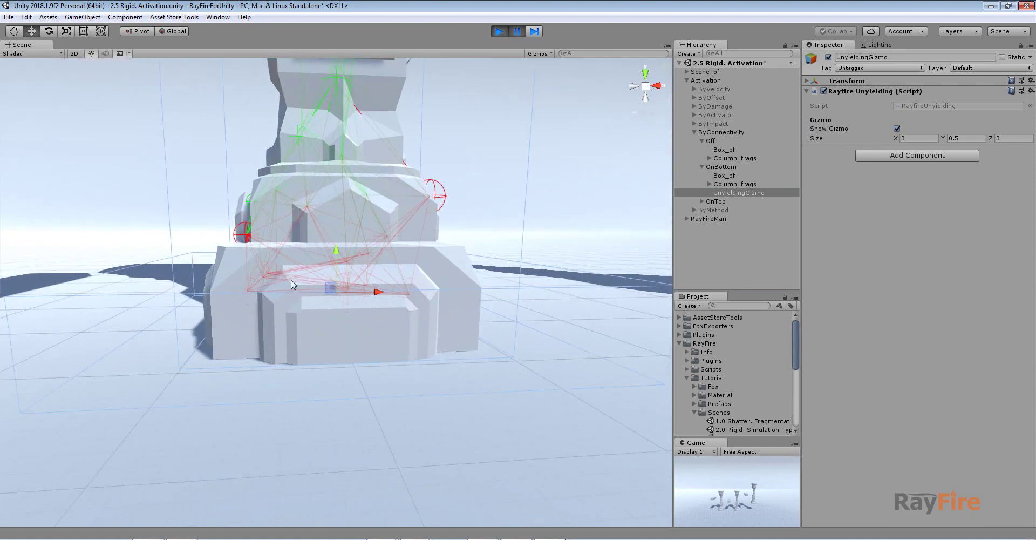
{"action": "left_click", "coordinate": [248, 261]}
{"action": "left_click_drag", "start_coordinate": [251, 261], "coordinate": [404, 325], "text": "alt"}
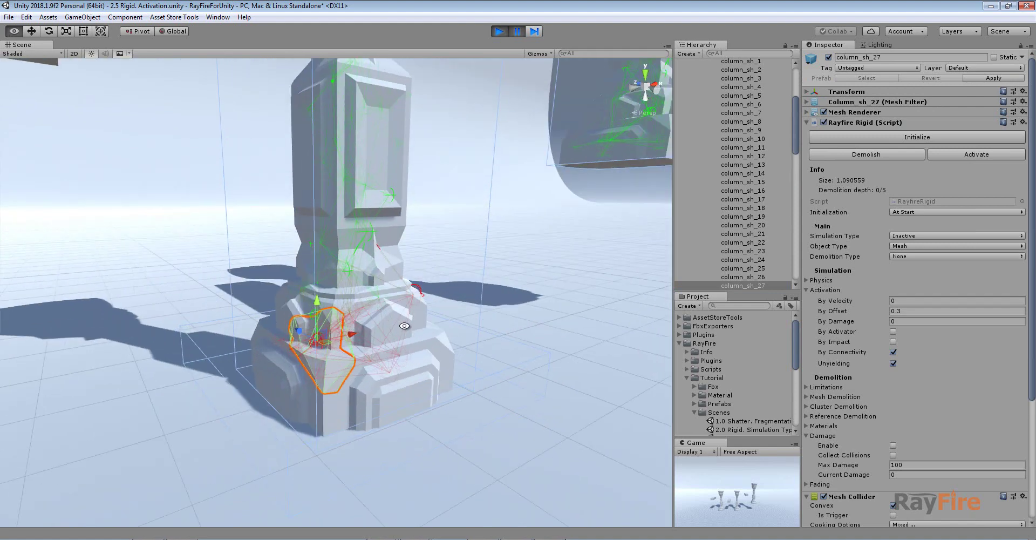
{"action": "scroll", "coordinate": [351, 307], "scroll_direction": "down", "scroll_amount": 5}
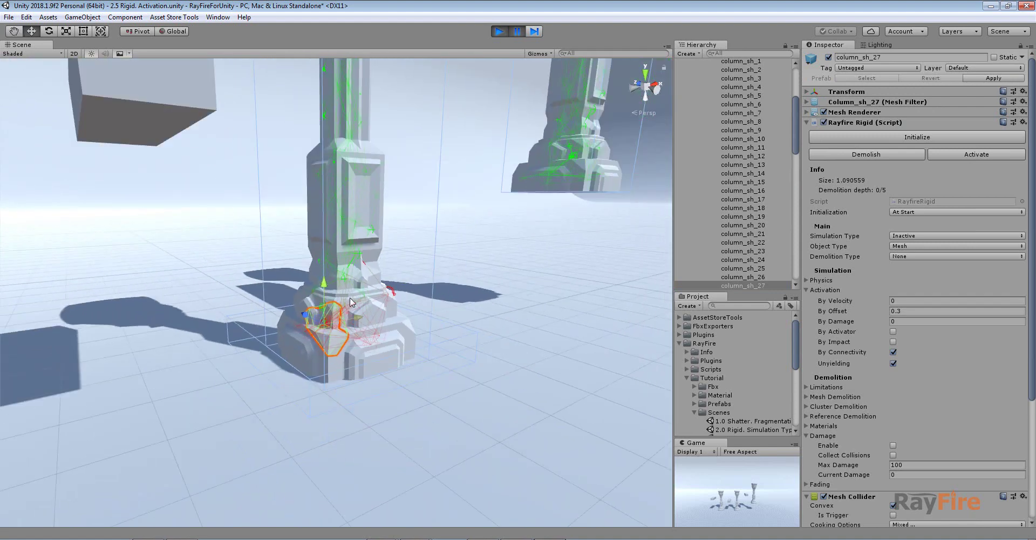
Step: Move OnBottom's Box_pf past its column while paused, resume the simulation, drive the box back through the column's middle, and stop playback
{"action": "middle_click_drag", "start_coordinate": [361, 243], "coordinate": [380, 388]}
{"action": "middle_click_drag", "start_coordinate": [361, 178], "coordinate": [366, 279]}
{"action": "left_click_drag", "start_coordinate": [411, 207], "coordinate": [322, 164], "text": "alt"}
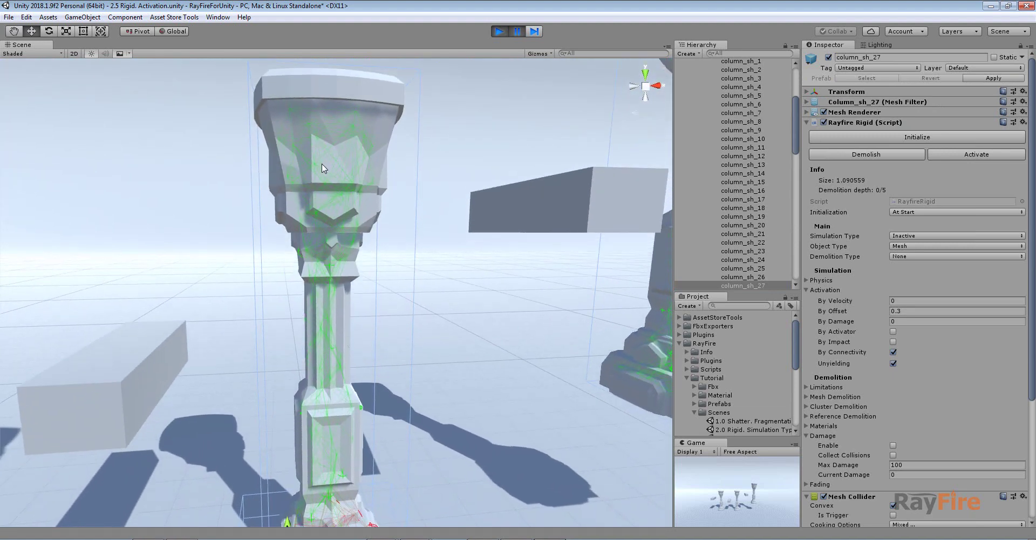
{"action": "middle_click_drag", "start_coordinate": [327, 377], "coordinate": [335, 259]}
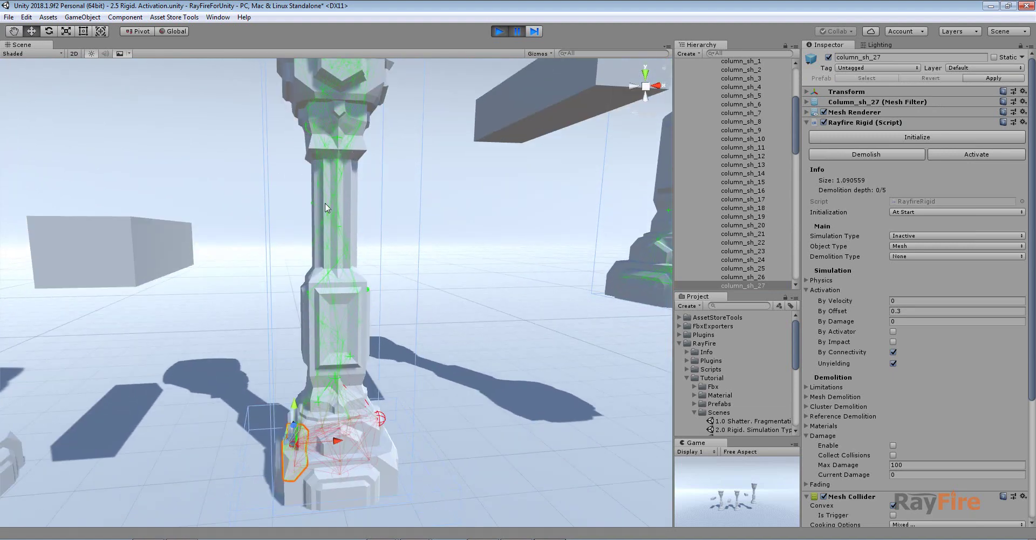
{"action": "left_click", "coordinate": [140, 260]}
{"action": "left_click_drag", "start_coordinate": [170, 247], "coordinate": [477, 240]}
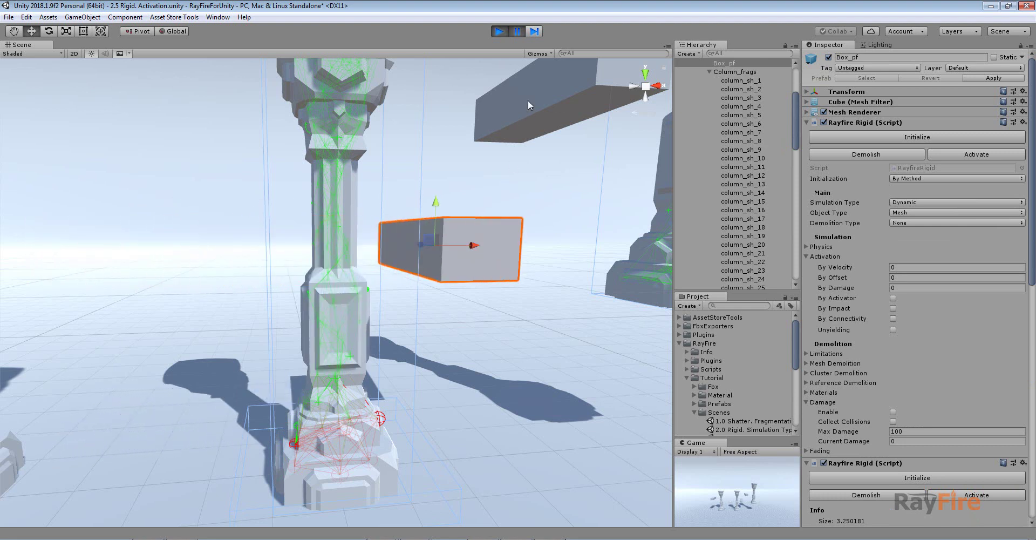
{"action": "left_click", "coordinate": [518, 31]}
{"action": "left_click_drag", "start_coordinate": [461, 249], "coordinate": [334, 248]}
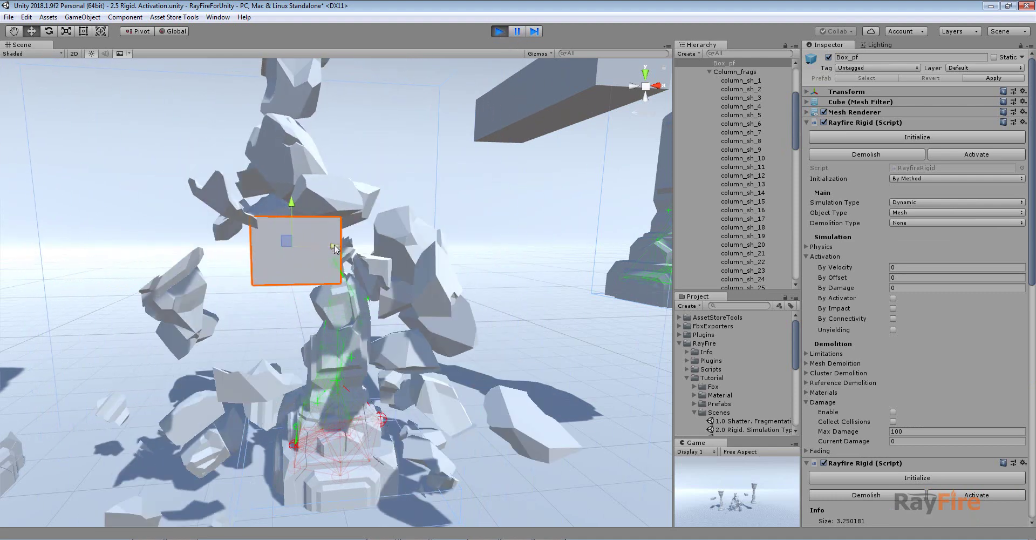
{"action": "scroll", "coordinate": [334, 245], "scroll_direction": "down", "scroll_amount": 3}
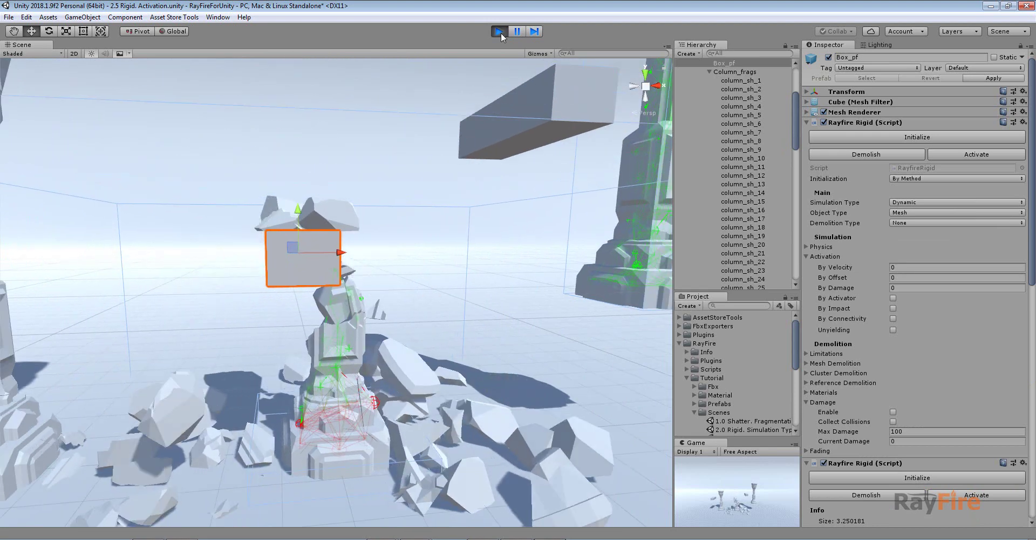
{"action": "left_click", "coordinate": [501, 32]}
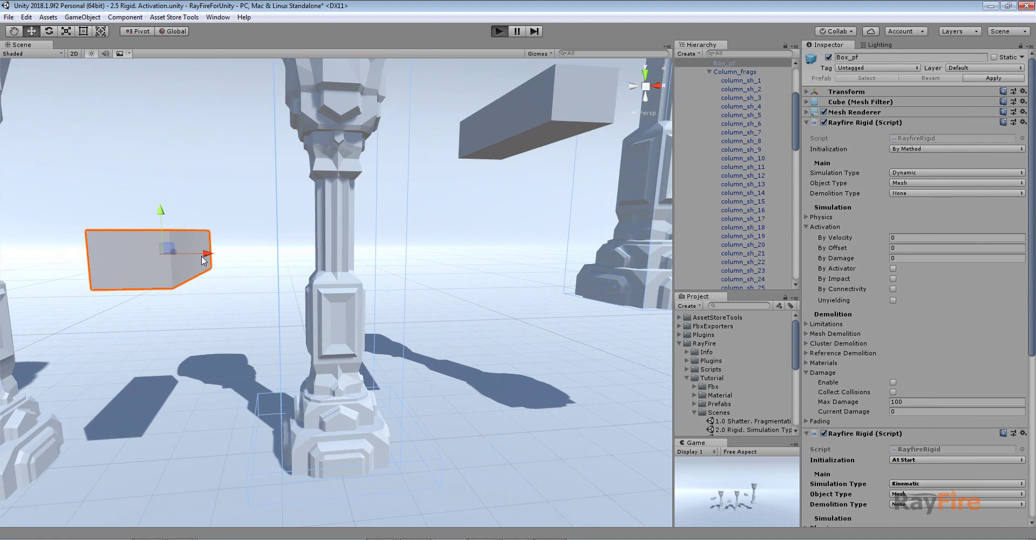
Step: Restart the simulation and move the OnBottom group's Box_pf into the middle of its column
{"action": "key", "text": "ctrl+p"}
{"action": "left_click_drag", "start_coordinate": [204, 259], "coordinate": [337, 244]}
{"action": "scroll", "coordinate": [345, 258], "scroll_direction": "up", "scroll_amount": 8}
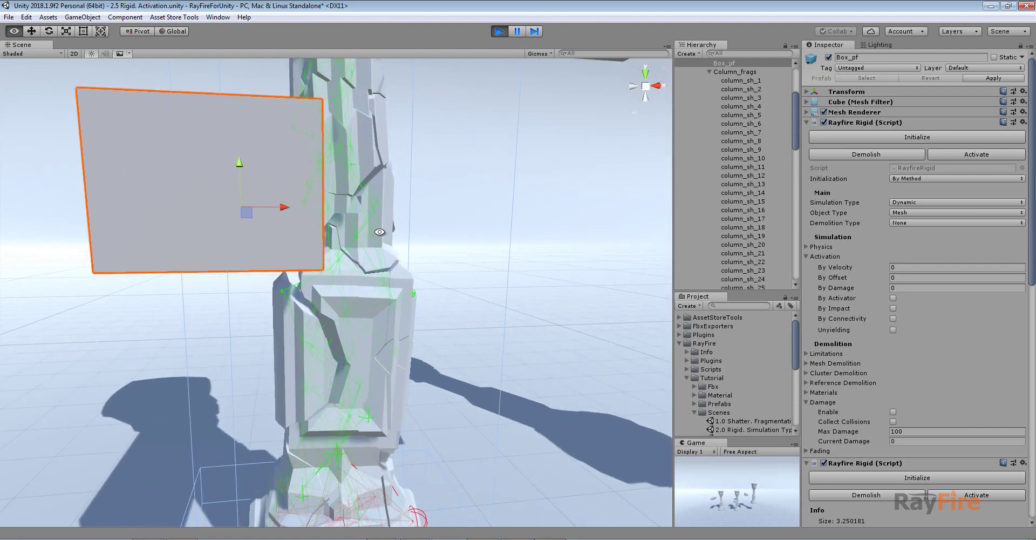
{"action": "right_click_drag", "start_coordinate": [379, 231], "coordinate": [306, 219]}
{"action": "left_click_drag", "start_coordinate": [273, 216], "coordinate": [306, 232]}
{"action": "scroll", "coordinate": [306, 233], "scroll_direction": "down", "scroll_amount": 5}
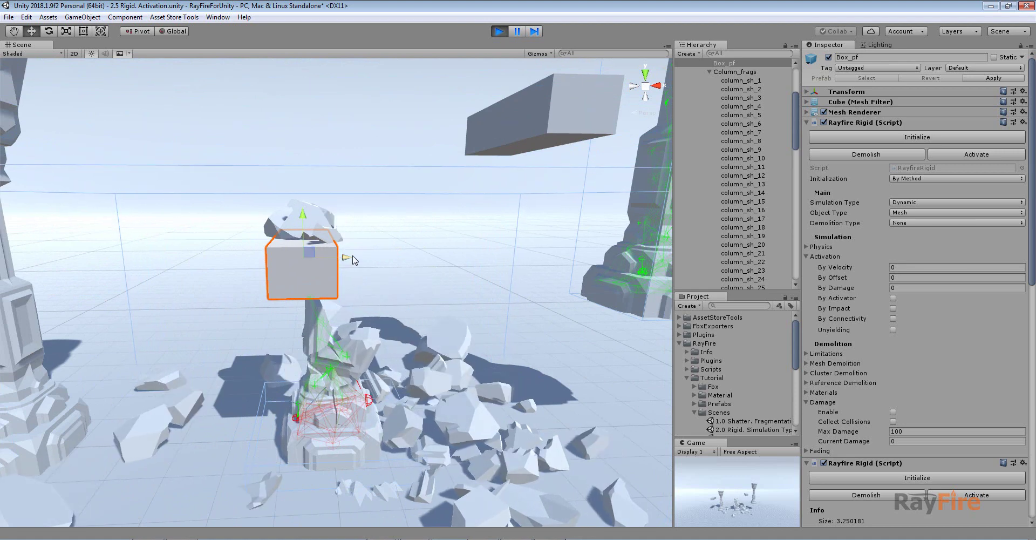
{"action": "scroll", "coordinate": [323, 278], "scroll_direction": "down", "scroll_amount": 3}
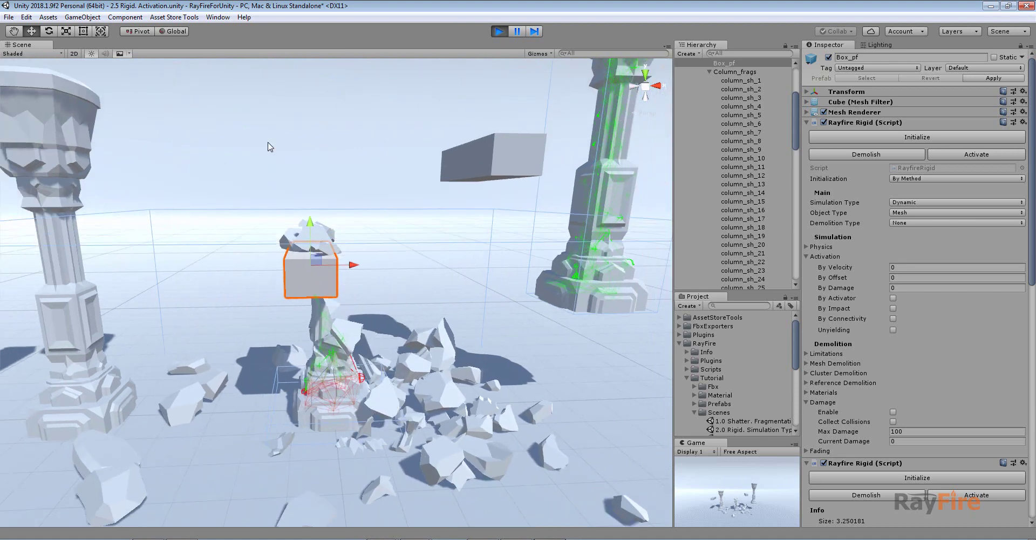
Step: Pull the OnBottom group's Box_pf back out of its column and examine the remaining base
{"action": "middle_click_drag", "start_coordinate": [337, 107], "coordinate": [322, 176]}
{"action": "left_click_drag", "start_coordinate": [310, 311], "coordinate": [319, 242], "text": "alt"}
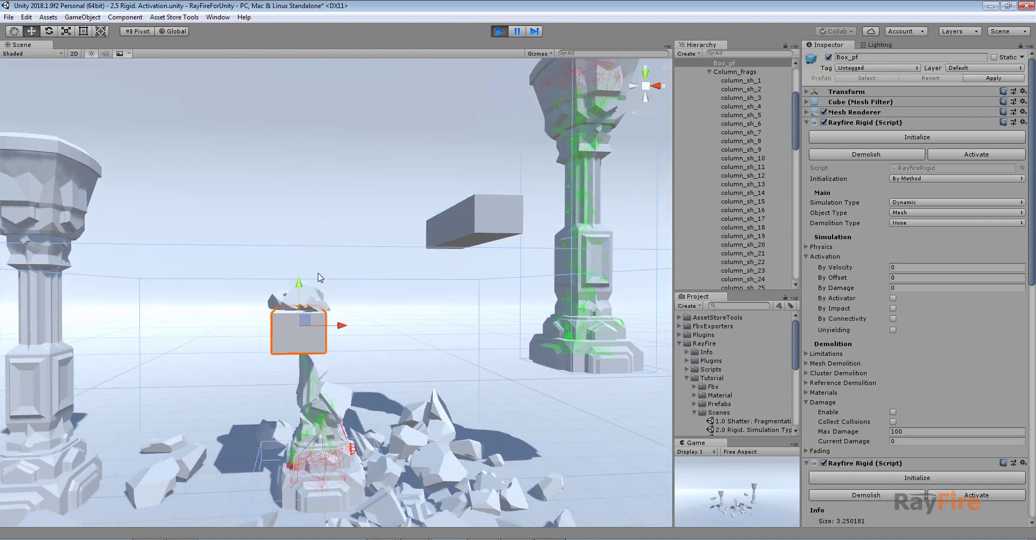
{"action": "left_click_drag", "start_coordinate": [318, 292], "coordinate": [321, 348], "text": "alt"}
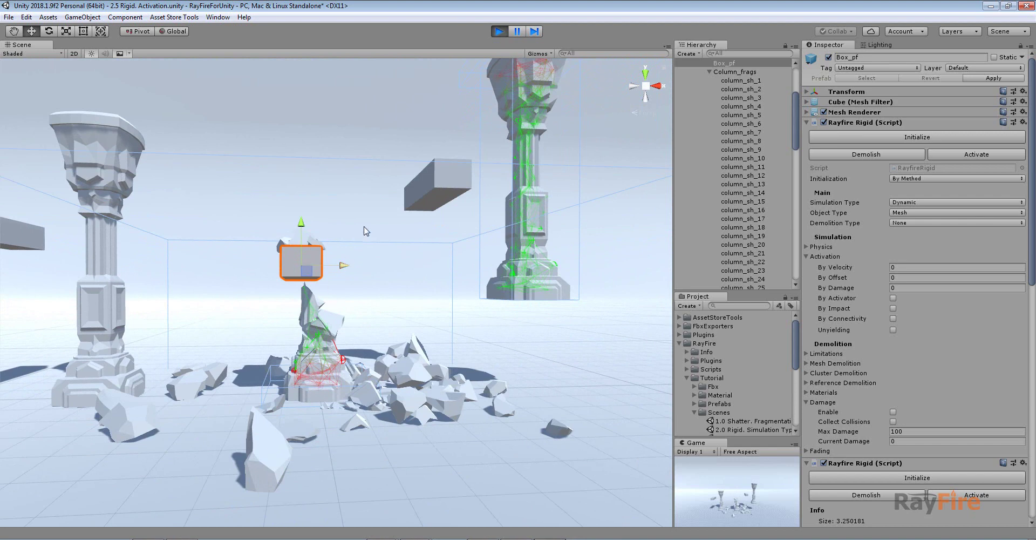
{"action": "left_click_drag", "start_coordinate": [343, 265], "coordinate": [348, 317]}
{"action": "scroll", "coordinate": [407, 287], "scroll_direction": "down", "scroll_amount": 4}
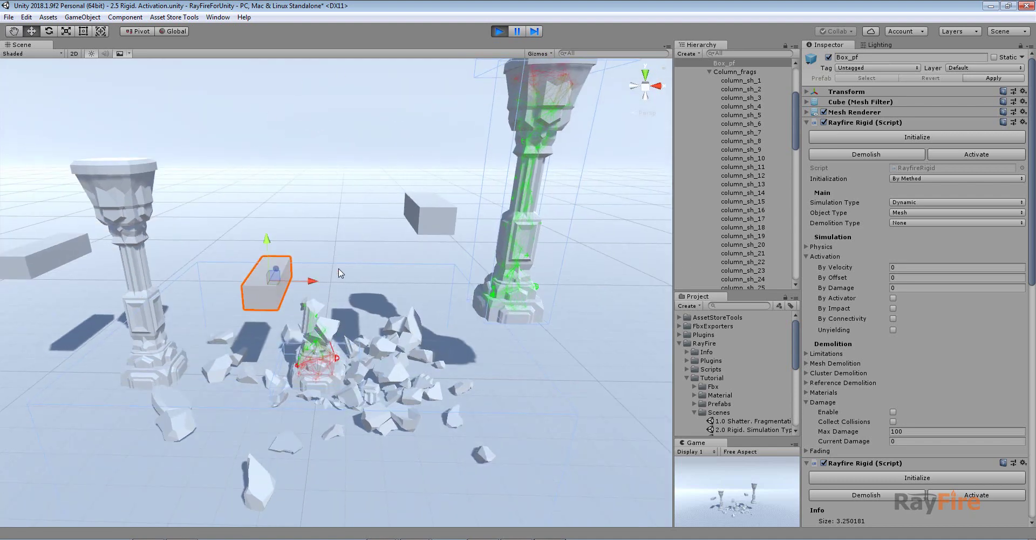
{"action": "left_click_drag", "start_coordinate": [361, 266], "coordinate": [356, 269], "text": "alt"}
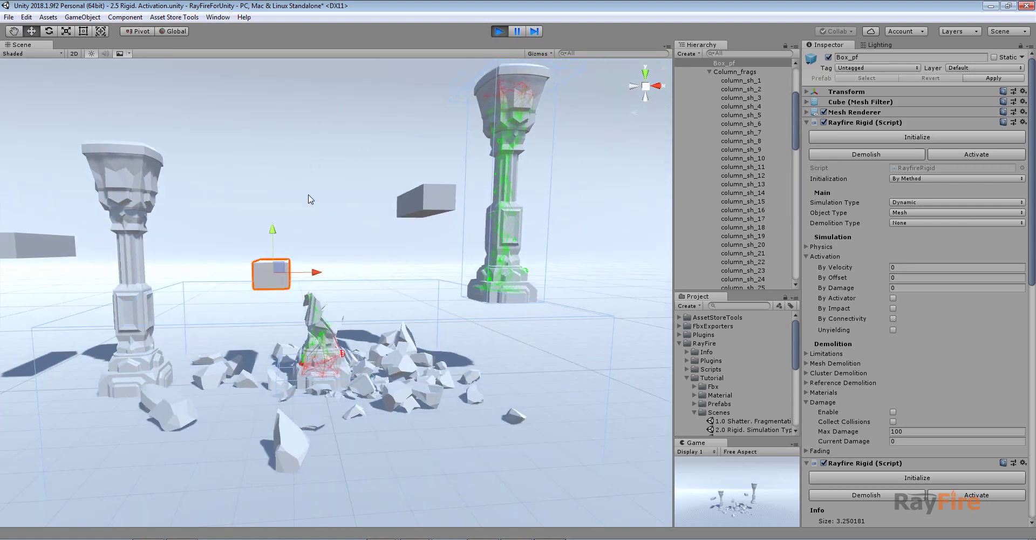
Step: Inspect the OnTop group's UnyieldingGizmo and the Unyielding setting of its top fragment column_sh_3
{"action": "left_click_drag", "start_coordinate": [437, 179], "coordinate": [307, 265], "text": "alt"}
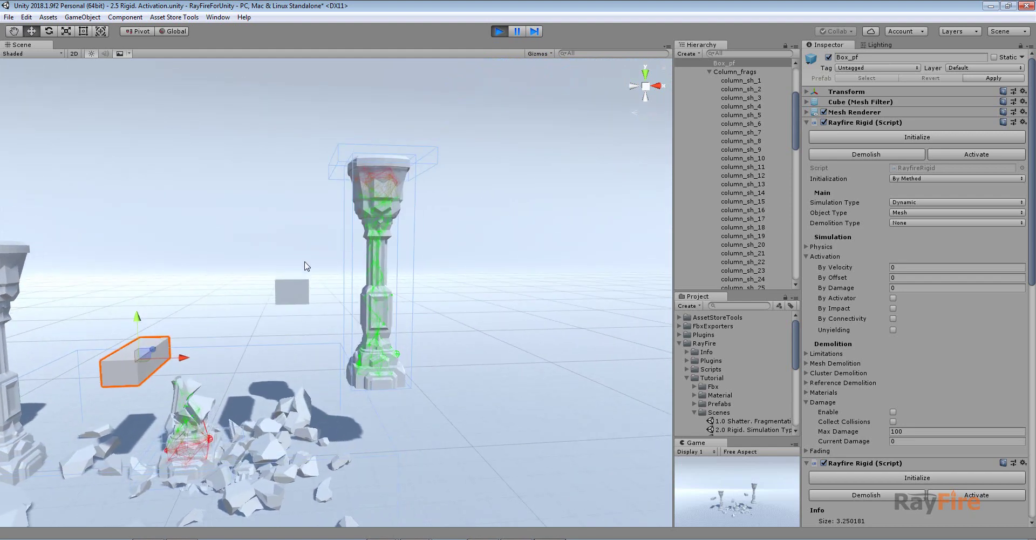
{"action": "left_click", "coordinate": [432, 165]}
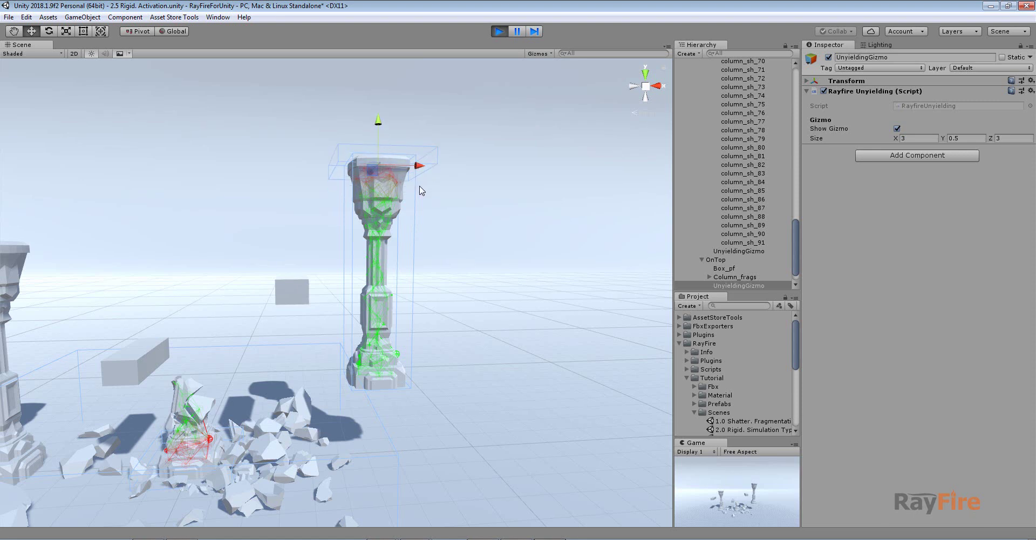
{"action": "middle_click_drag", "start_coordinate": [381, 176], "coordinate": [350, 259]}
{"action": "scroll", "coordinate": [354, 243], "scroll_direction": "up", "scroll_amount": 8}
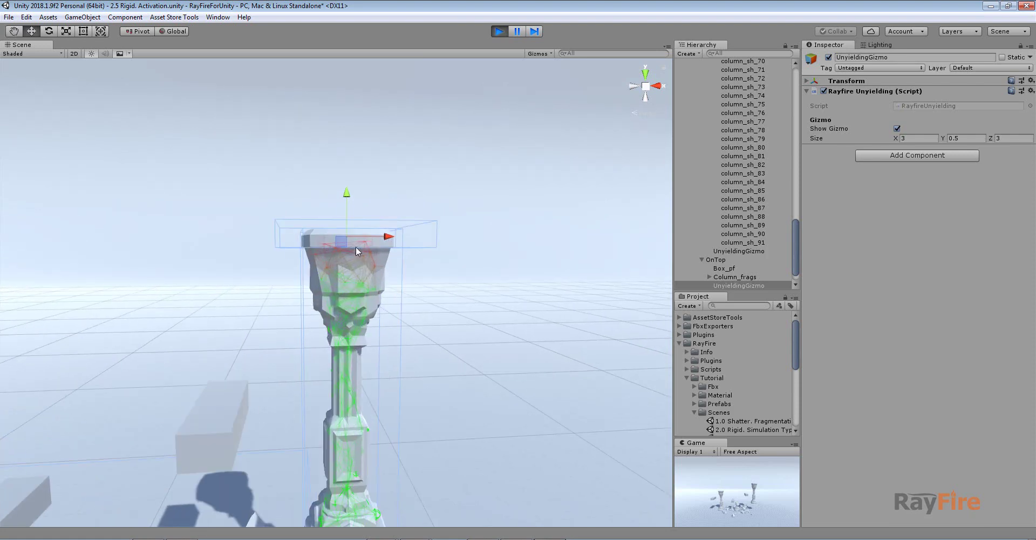
{"action": "left_click", "coordinate": [312, 227]}
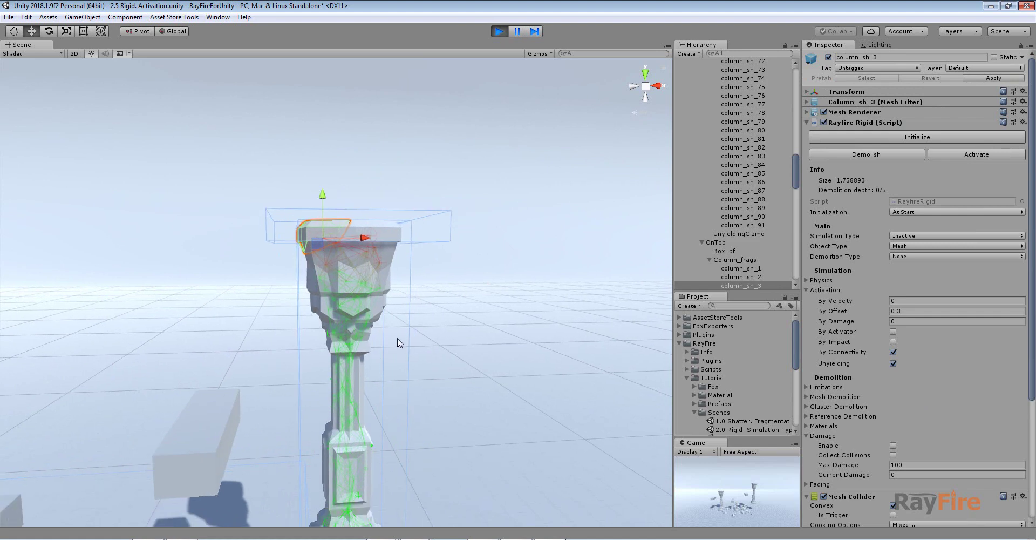
Step: Move the OnTop group's Box_pf through the middle of its column and inspect the top fragment column_sh_36
{"action": "left_click", "coordinate": [248, 260]}
{"action": "left_click_drag", "start_coordinate": [266, 264], "coordinate": [339, 253]}
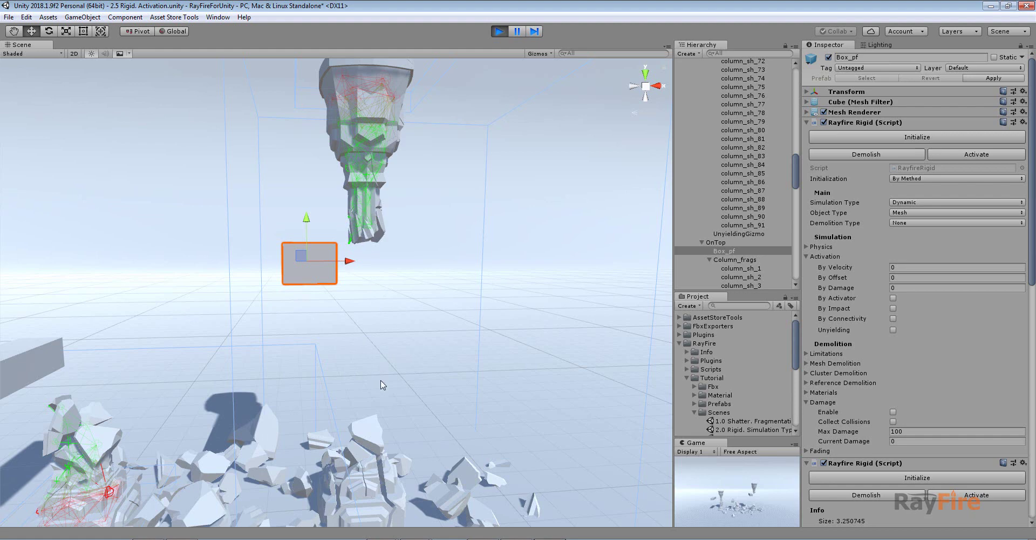
{"action": "middle_click_drag", "start_coordinate": [359, 79], "coordinate": [342, 140]}
{"action": "left_click", "coordinate": [347, 120]}
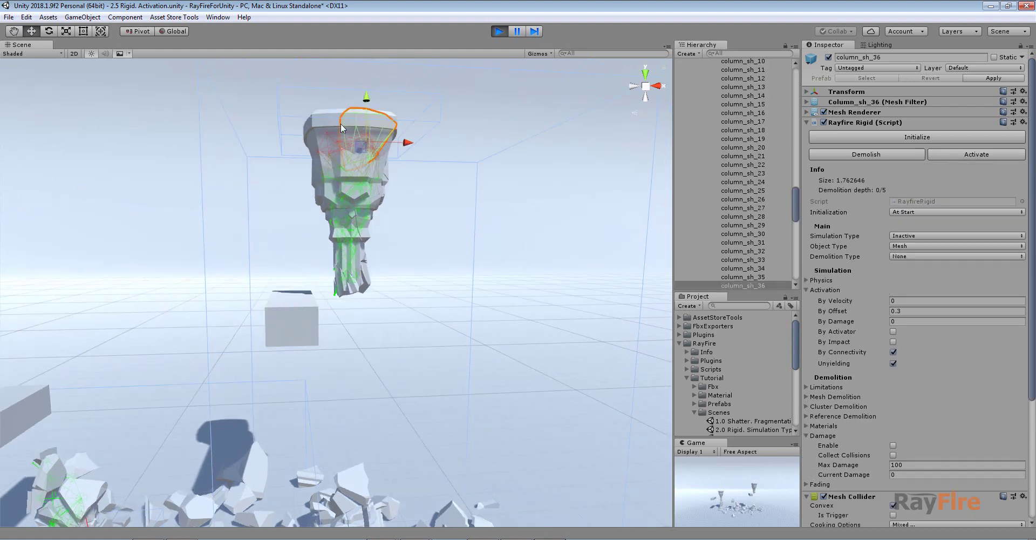
Step: Inspect the OnTop column's top fragment column_sh_3 and stop the simulation
{"action": "left_click", "coordinate": [319, 122]}
{"action": "scroll", "coordinate": [469, 313], "scroll_direction": "down", "scroll_amount": 5}
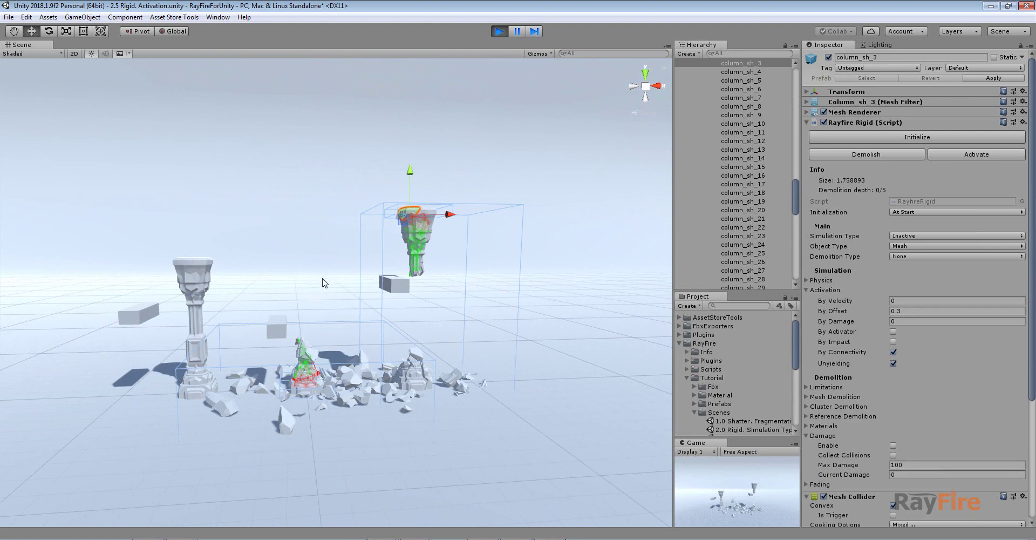
{"action": "left_click", "coordinate": [499, 30]}
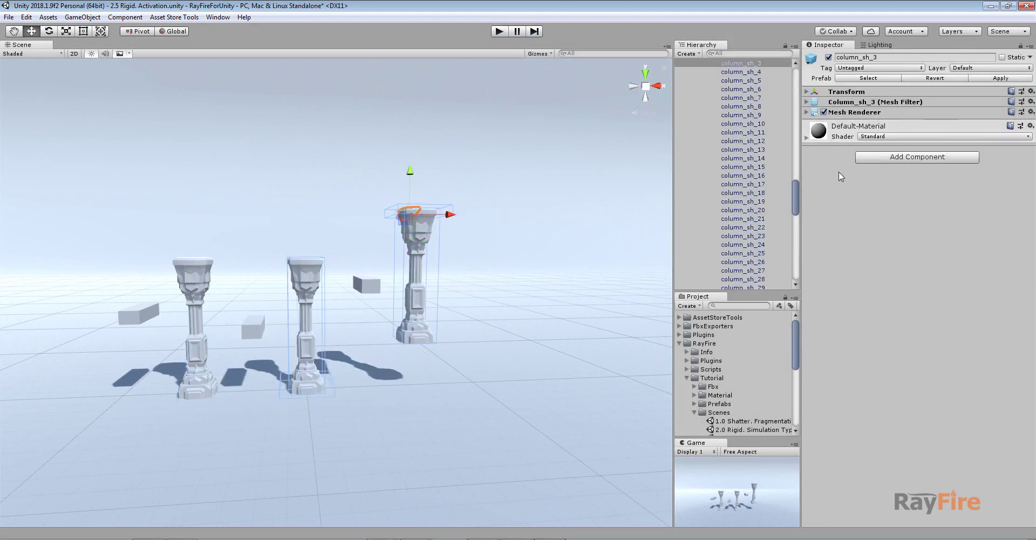
Step: Collapse the ByConnectivity group and deactivate it in the scene
{"action": "left_click_drag", "start_coordinate": [796, 194], "coordinate": [796, 81]}
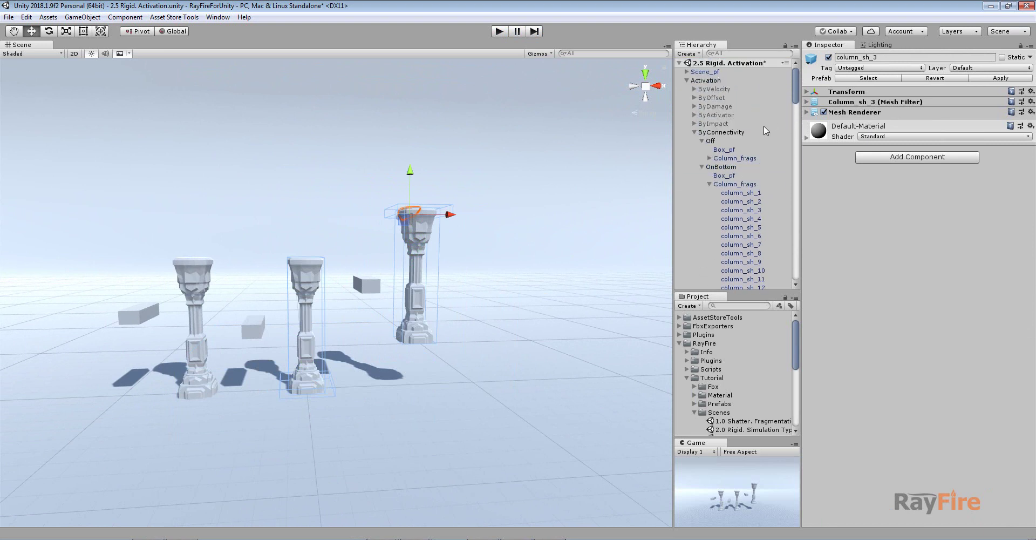
{"action": "left_click", "coordinate": [694, 132]}
{"action": "left_click", "coordinate": [719, 133]}
{"action": "left_click", "coordinate": [828, 57]}
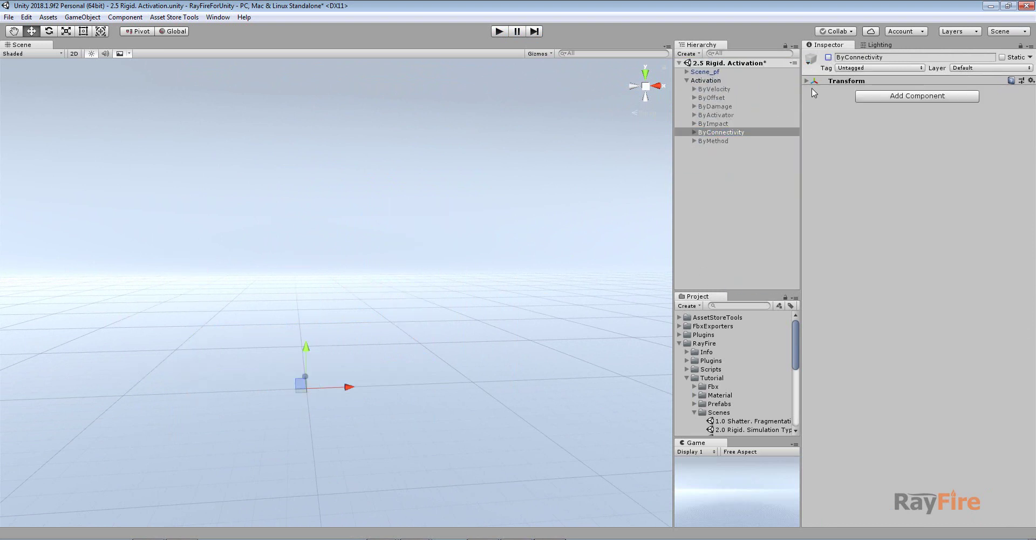
Step: Activate the ByMethod group in the scene and show the Rayfire Rigid settings of its Box_pf (1)
{"action": "left_click", "coordinate": [716, 140]}
{"action": "left_click", "coordinate": [828, 57]}
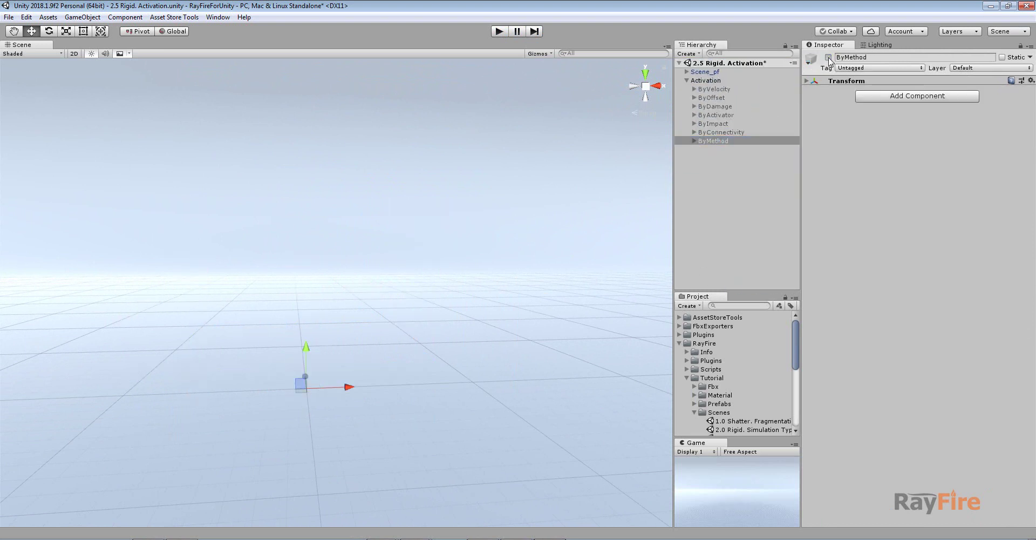
{"action": "left_click", "coordinate": [694, 140]}
{"action": "left_click", "coordinate": [713, 150]}
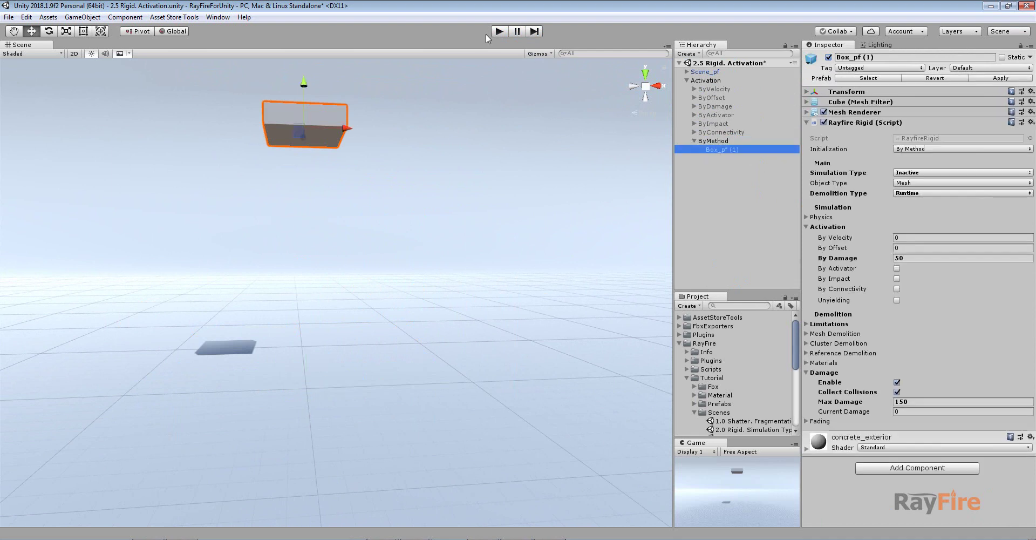
Step: Run the simulation and trigger Activate on Box_pf (1) from its Rayfire Rigid component
{"action": "left_click", "coordinate": [499, 32]}
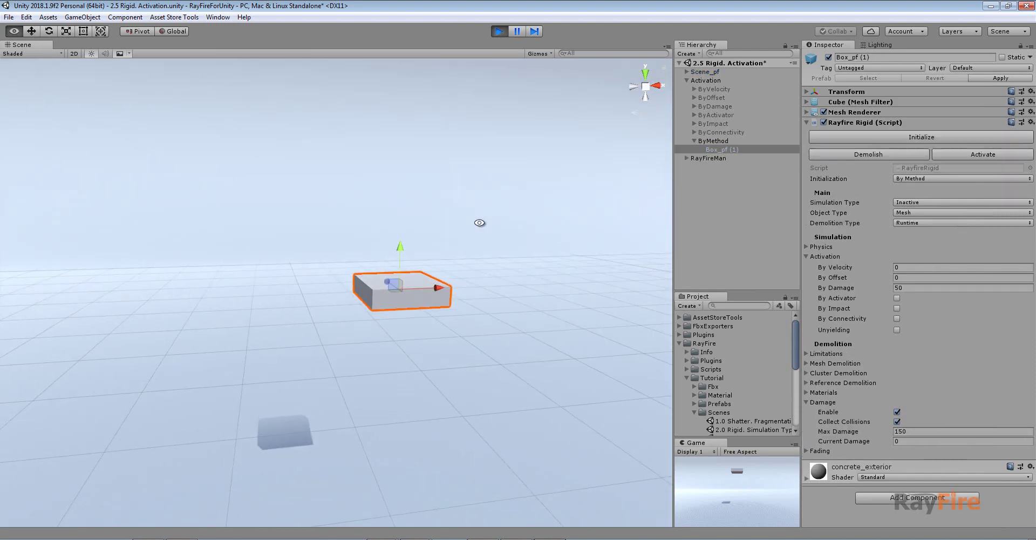
{"action": "left_click", "coordinate": [970, 154]}
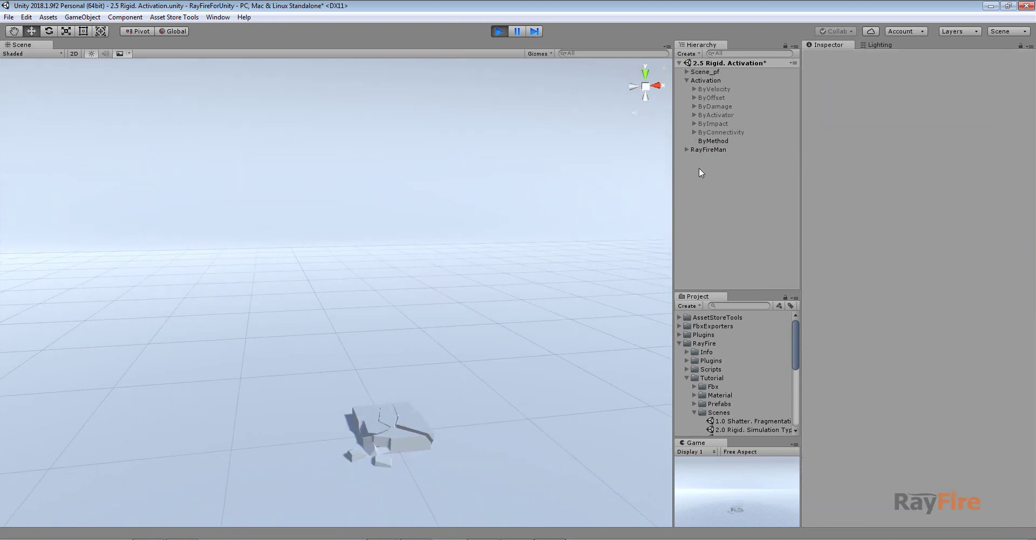
Step: Open the RayfireRigidEditor script from the RayFire Scripts Editor folder in JetBrains Rider
{"action": "left_click", "coordinate": [684, 377]}
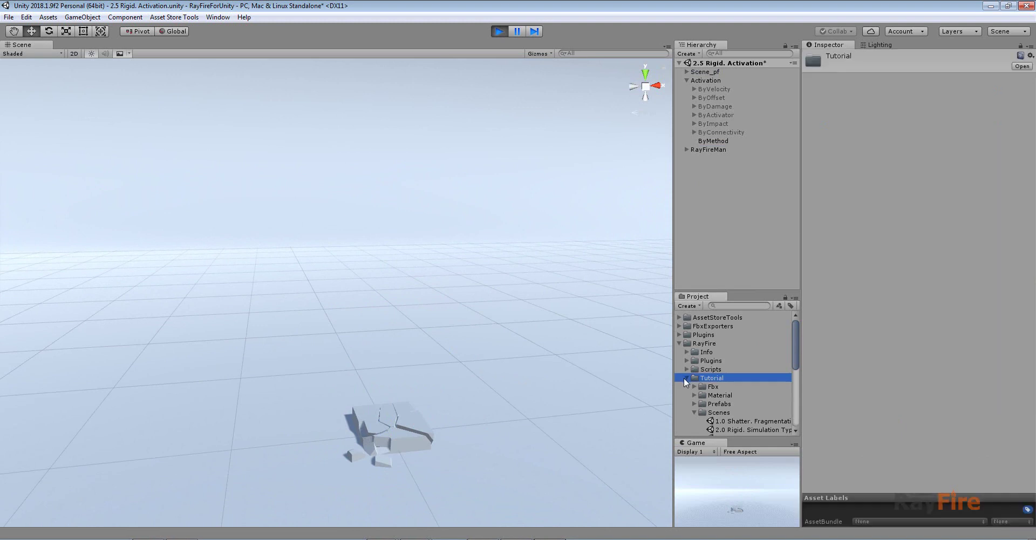
{"action": "left_click", "coordinate": [687, 378]}
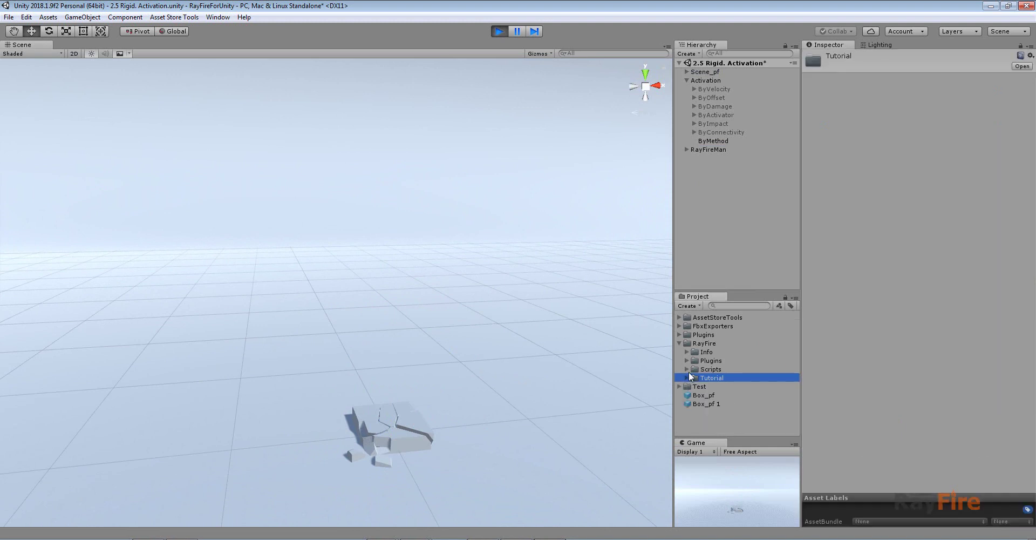
{"action": "left_click", "coordinate": [686, 369]}
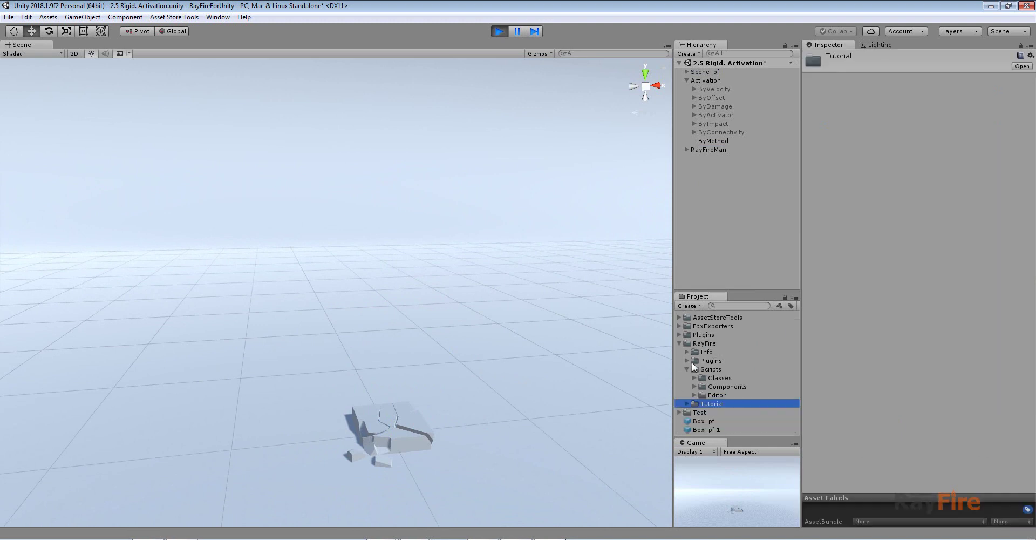
{"action": "left_click", "coordinate": [694, 394]}
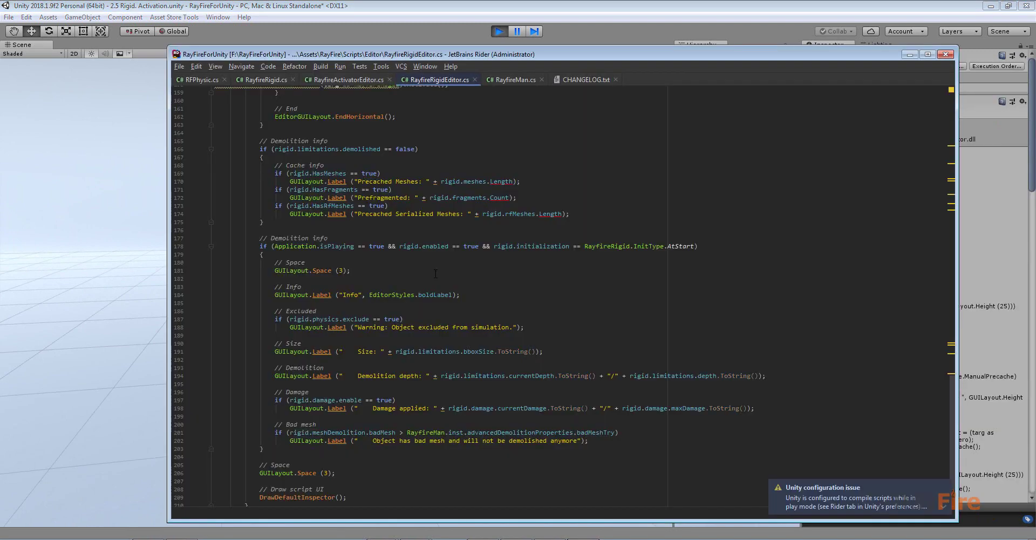
{"action": "scroll", "coordinate": [434, 276], "scroll_direction": "down", "scroll_amount": 3}
Step: Find the Activate section in RayfireRigidEditor.cs and examine its RayfireRigid Activate() method call
{"action": "scroll", "coordinate": [435, 276], "scroll_direction": "up", "scroll_amount": 5}
{"action": "scroll", "coordinate": [435, 275], "scroll_direction": "up", "scroll_amount": 8}
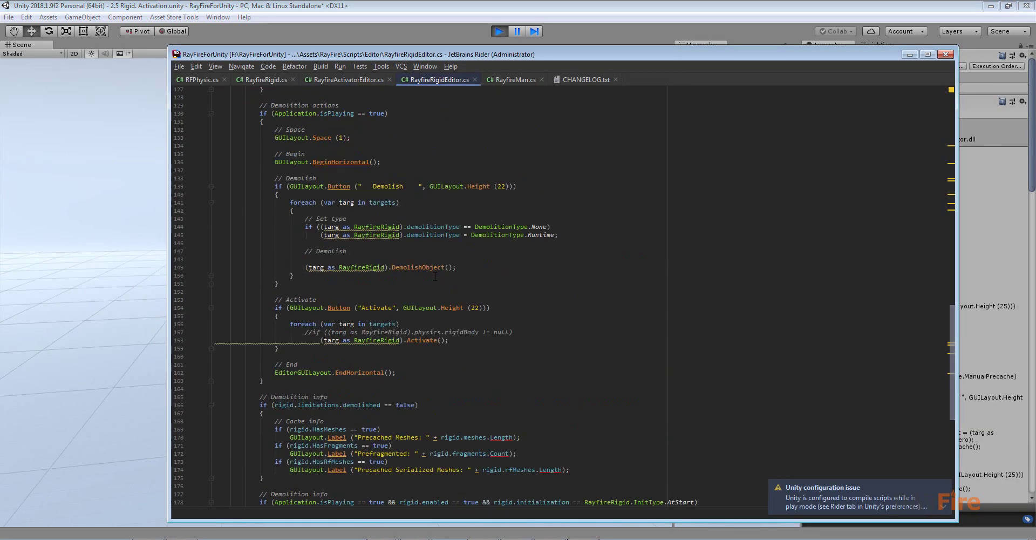
{"action": "scroll", "coordinate": [420, 340], "scroll_direction": "up", "scroll_amount": 1}
{"action": "left_click_drag", "start_coordinate": [447, 365], "coordinate": [410, 365]}
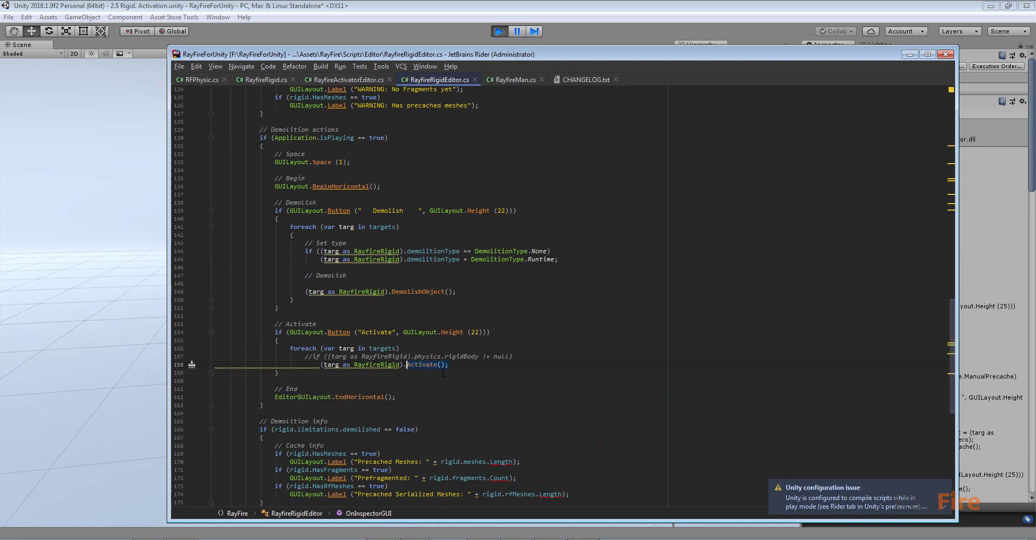
{"action": "mouse_move", "coordinate": [442, 371]}
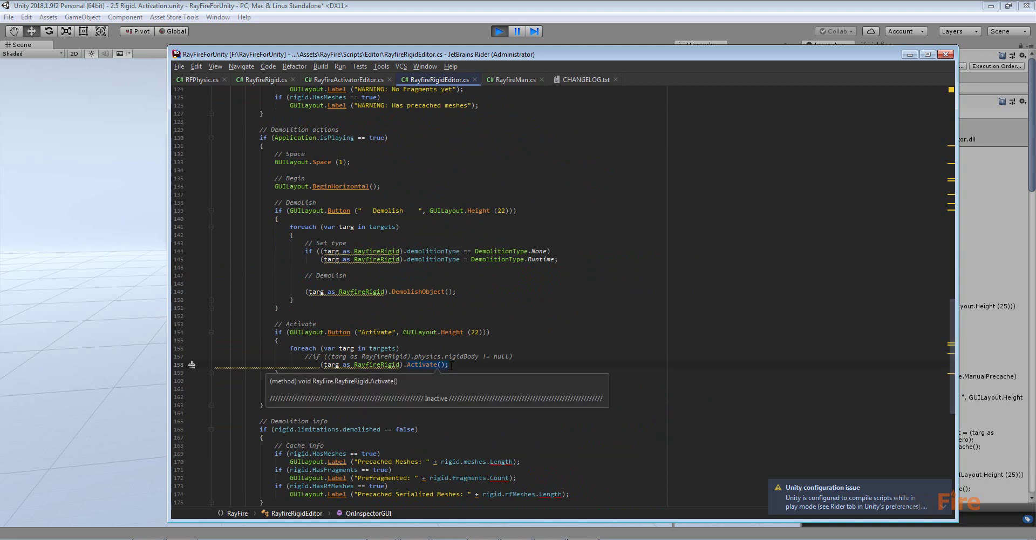
{"action": "left_click", "coordinate": [456, 365]}
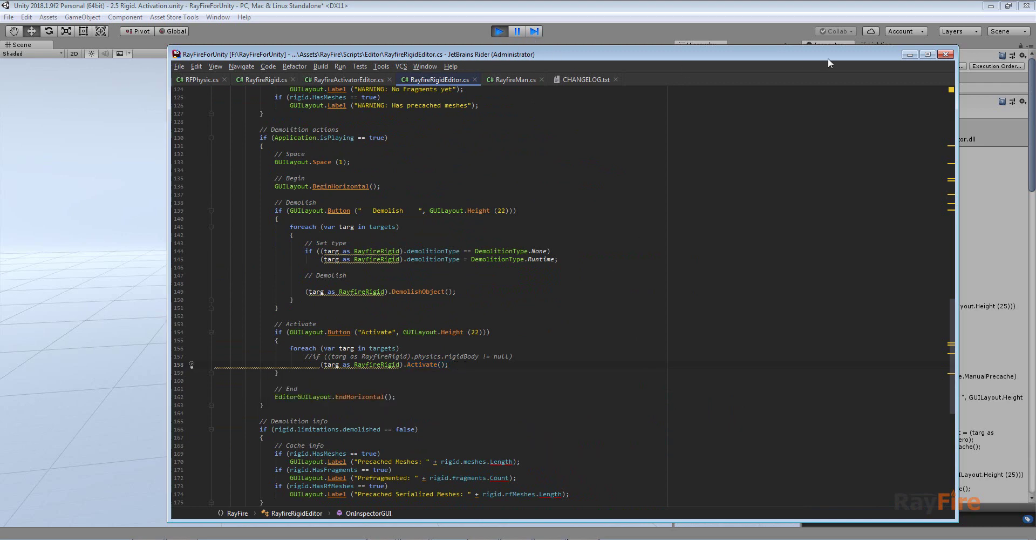
Step: Minimize JetBrains Rider to return to Unity and stop the simulation
{"action": "left_click", "coordinate": [910, 54]}
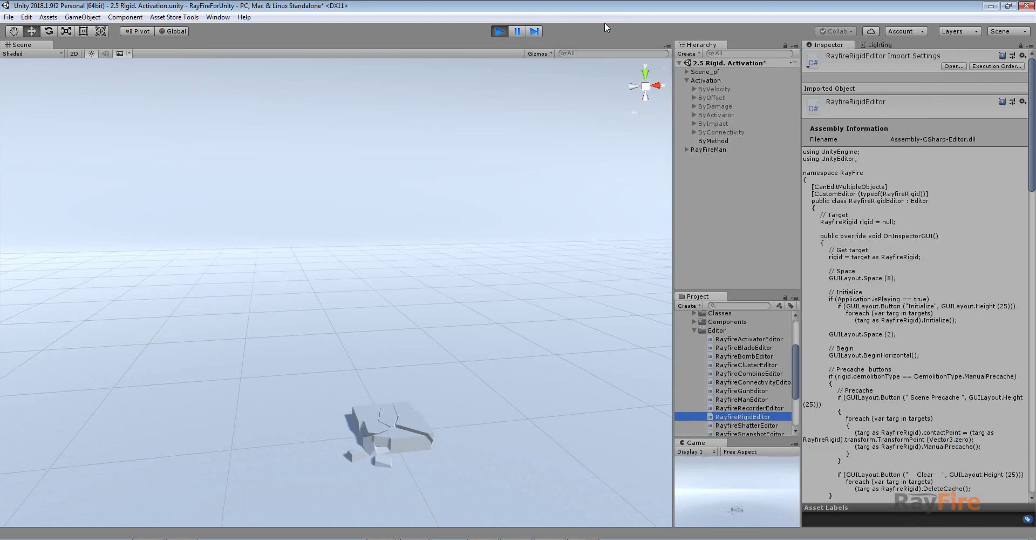
{"action": "left_click", "coordinate": [500, 31]}
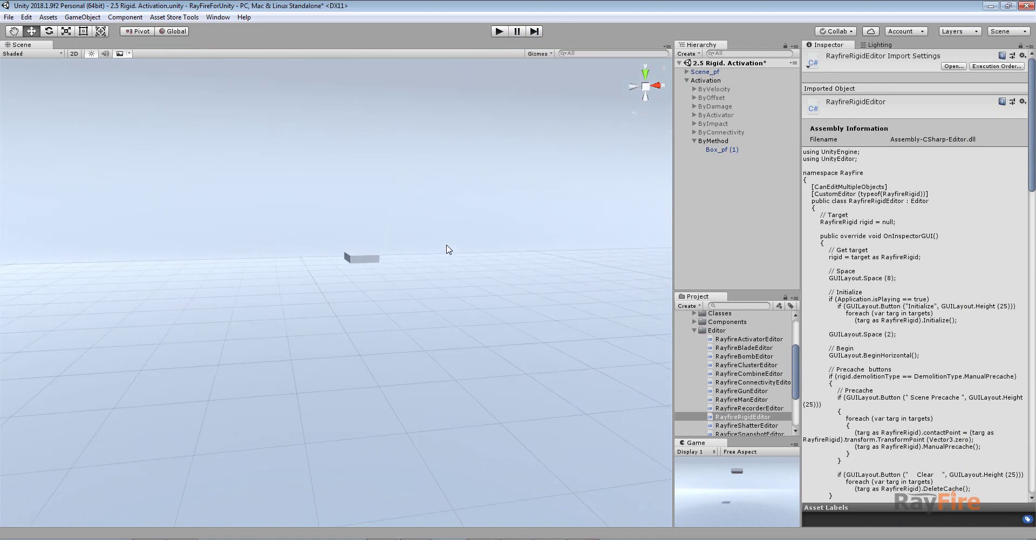